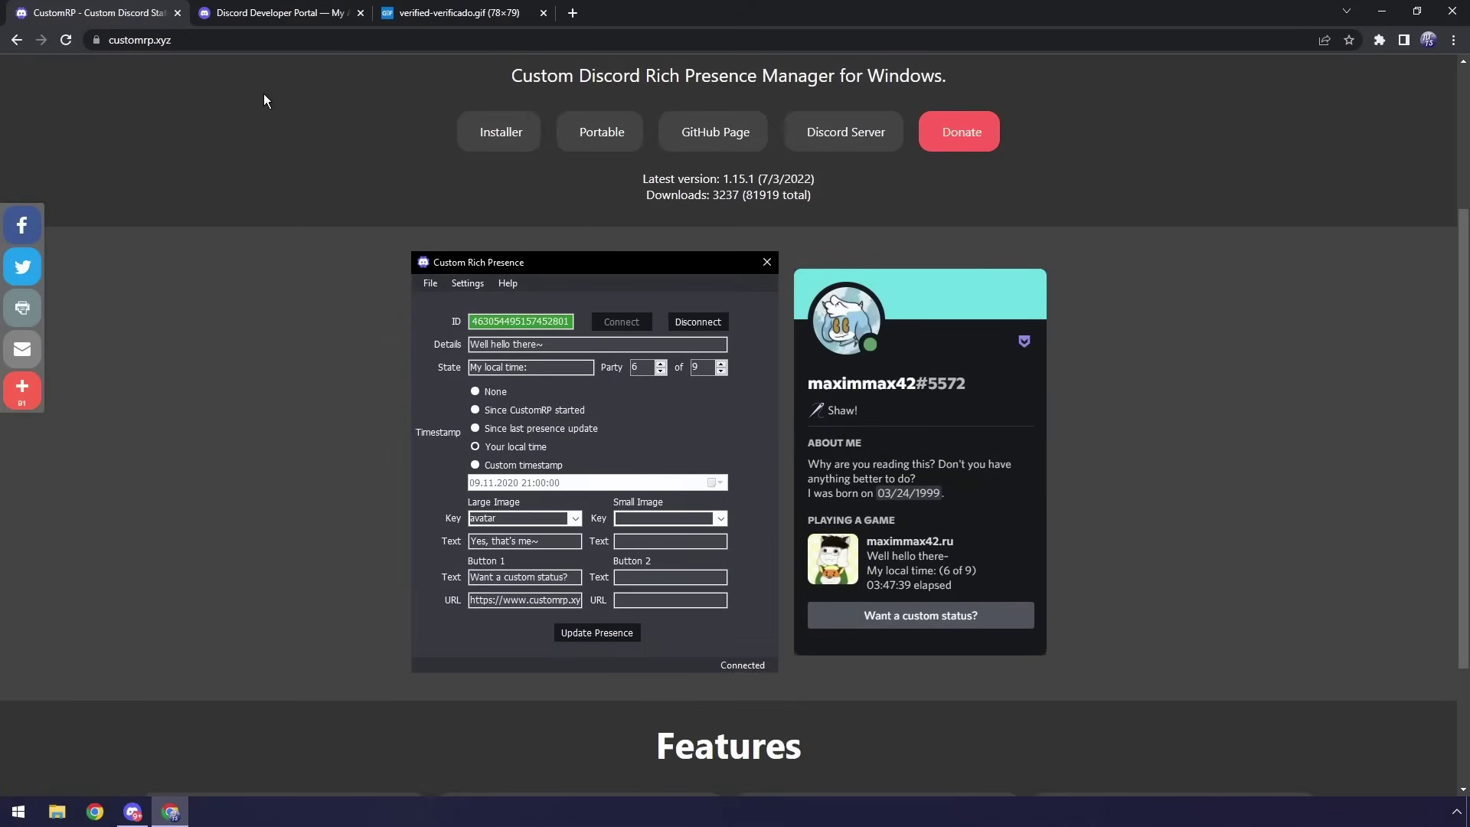
Download the CustomRP installer from customrp.xyz and run it despite the SmartScreen warning
scroll(490, 283, up, 2)
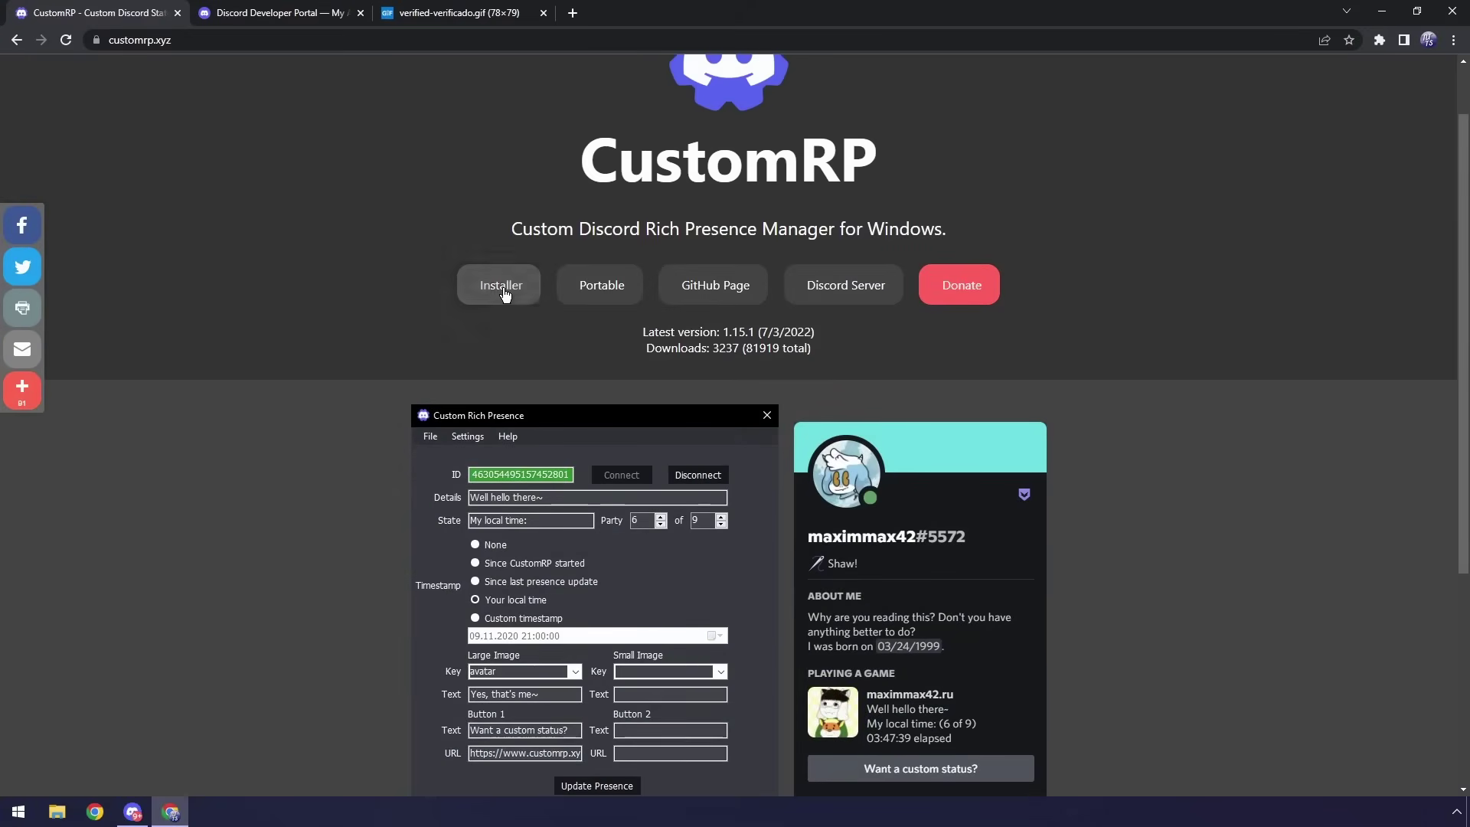
click(504, 295)
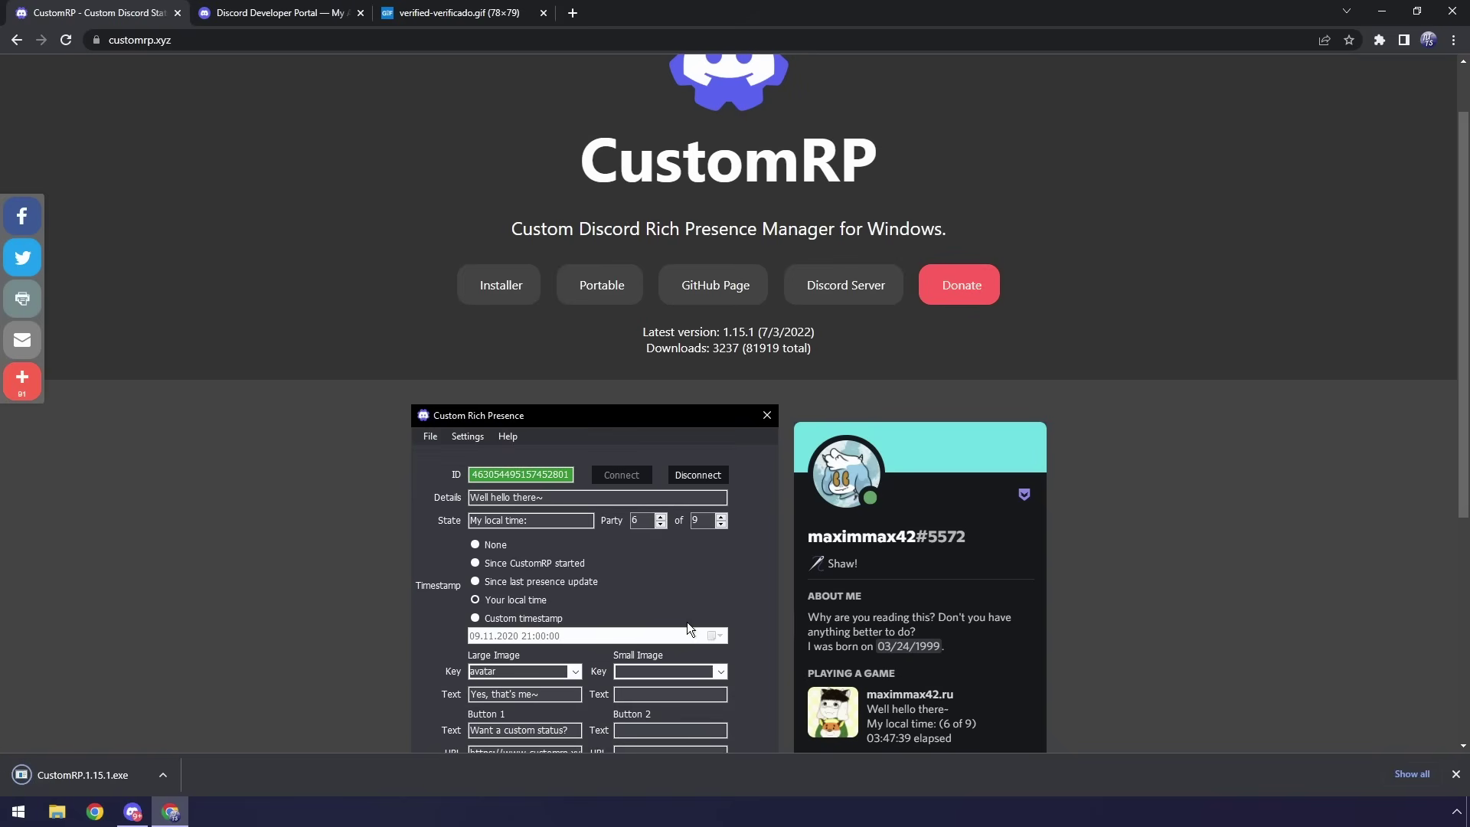
click(83, 775)
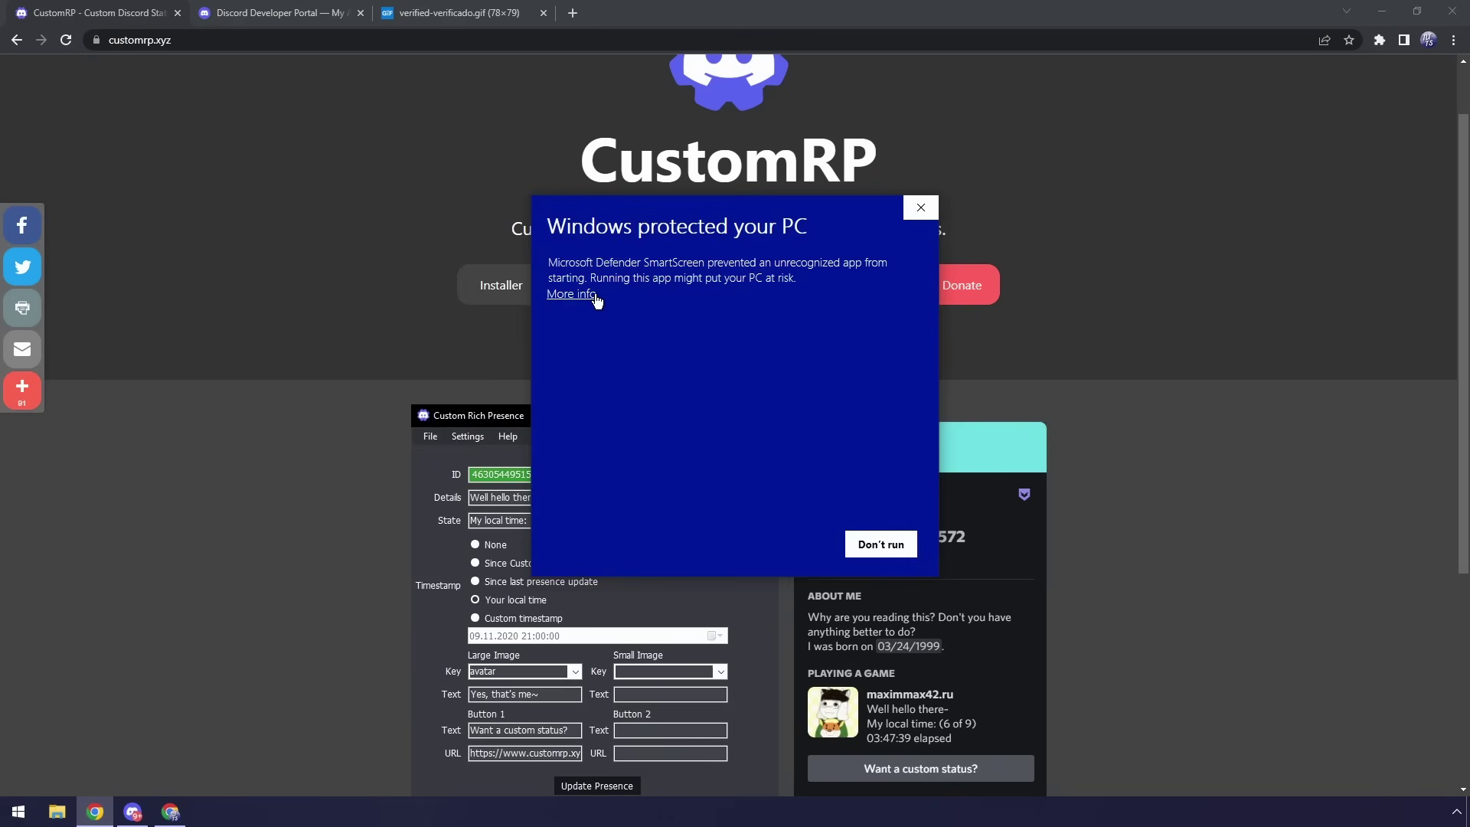
drag(689, 12, 291, 114)
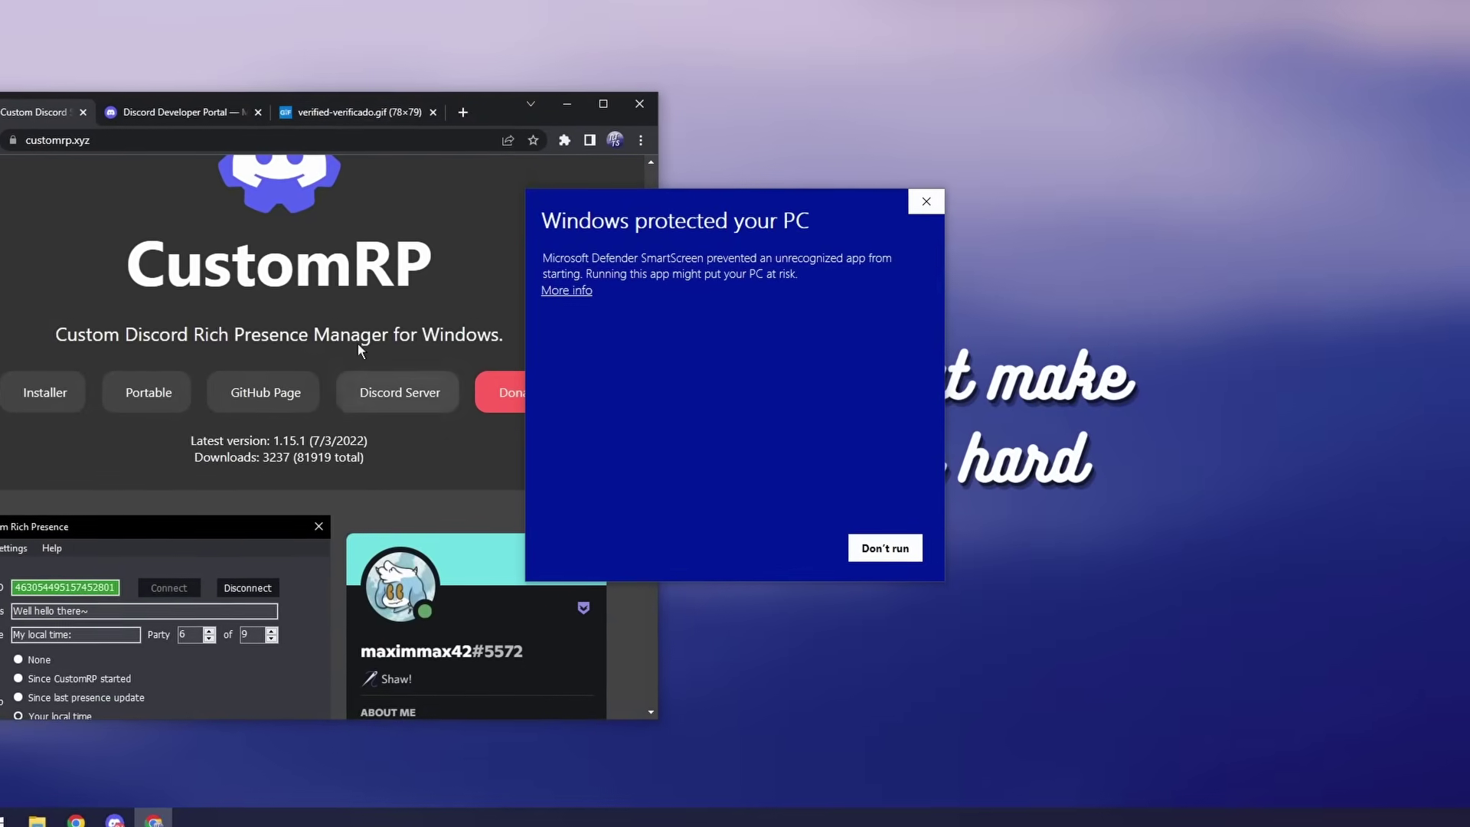
click(245, 398)
drag(488, 97, 657, 23)
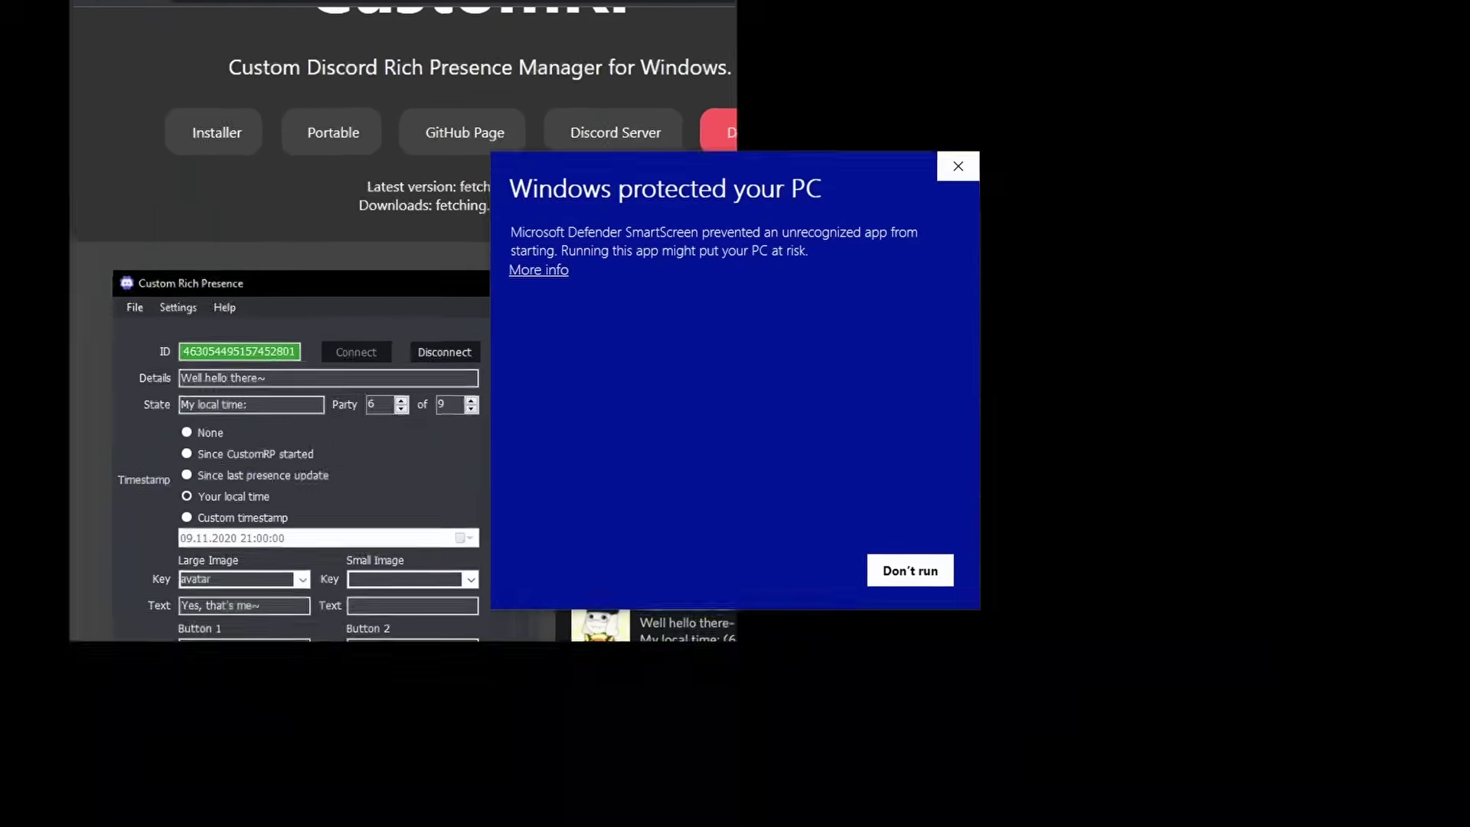
click(538, 270)
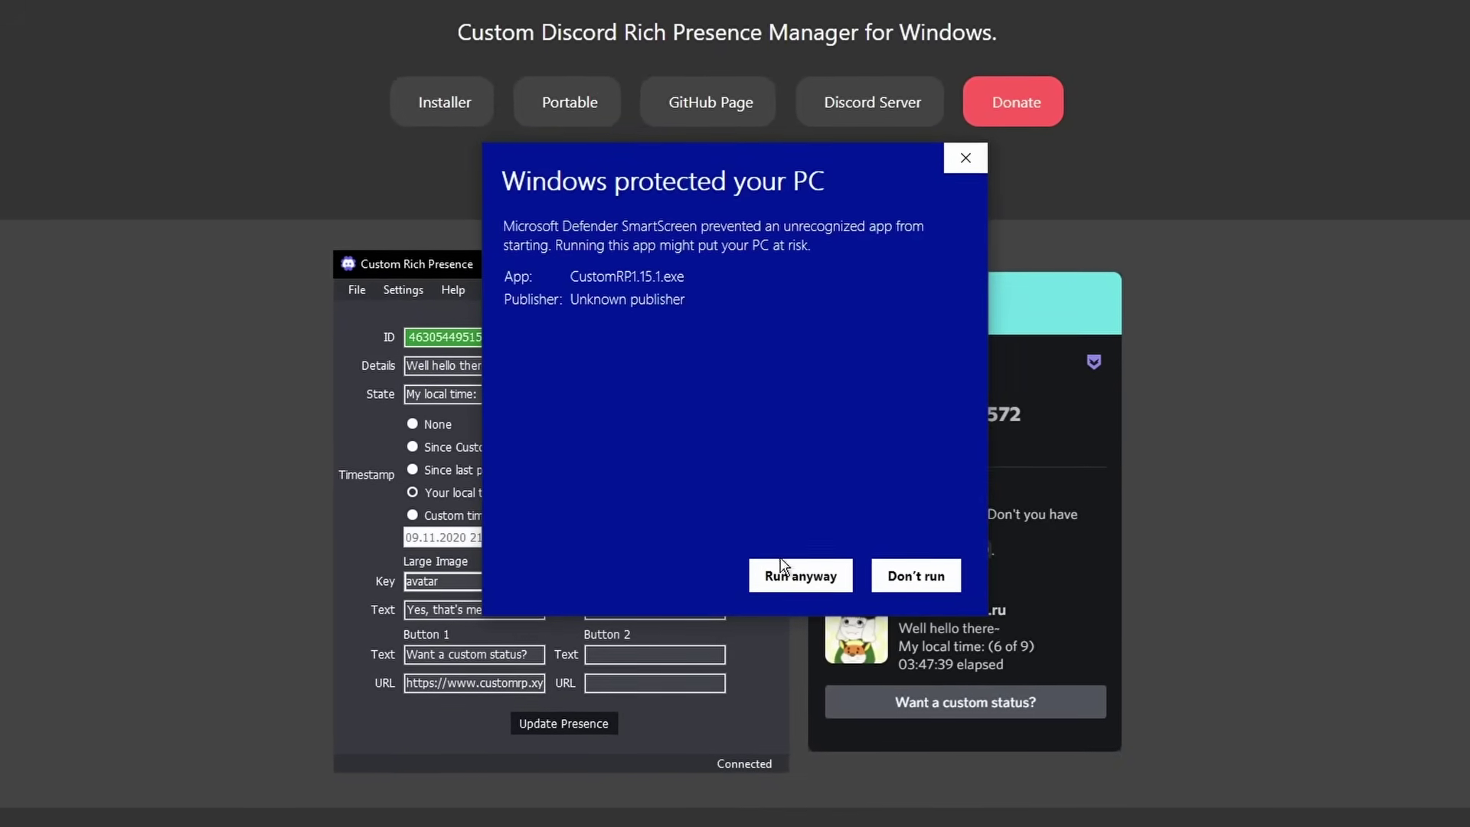
click(783, 571)
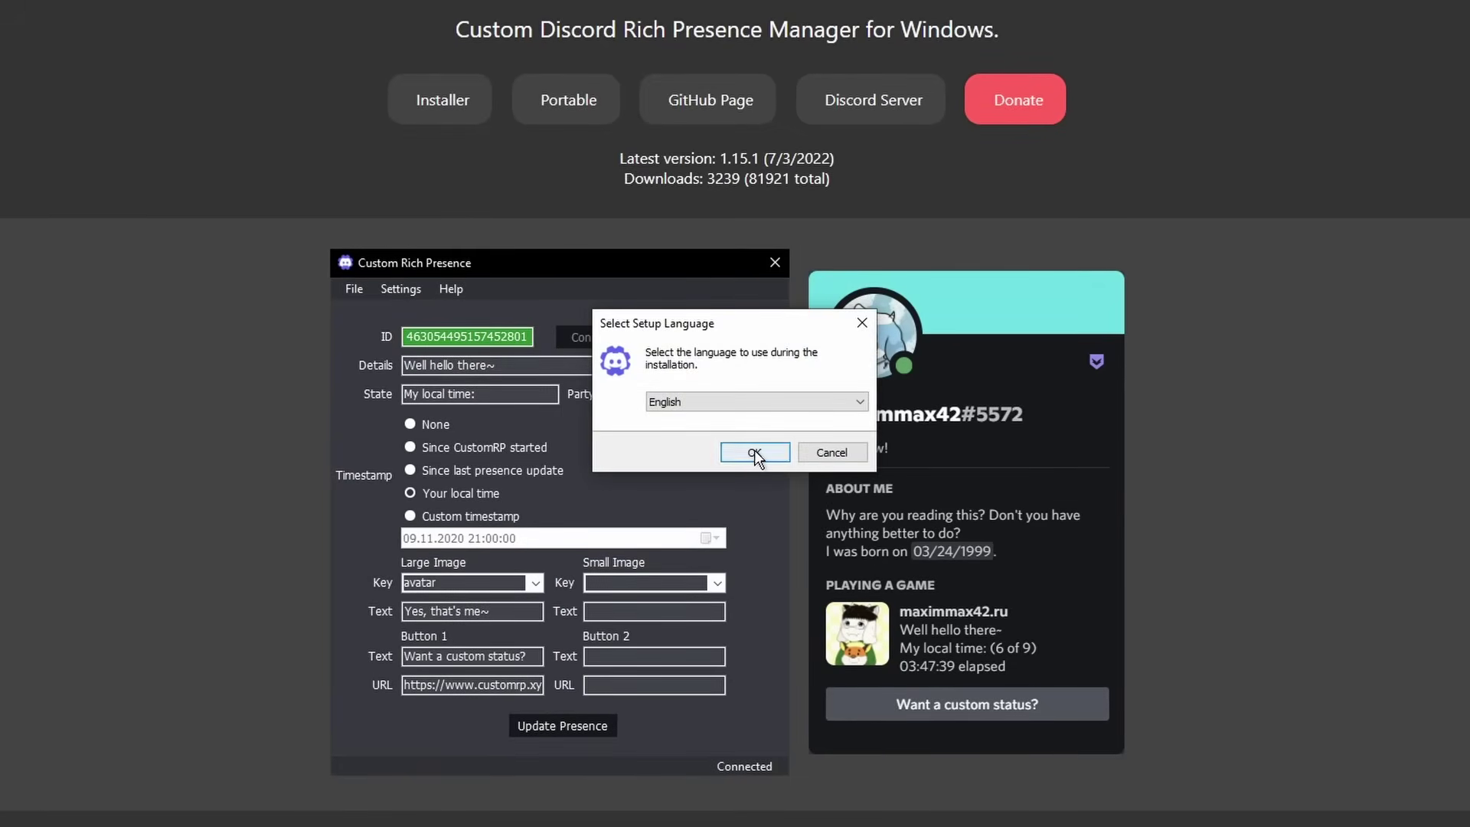
Install CustomRP in English, accepting the license agreement and keeping the desktop shortcut task
click(754, 453)
click(559, 499)
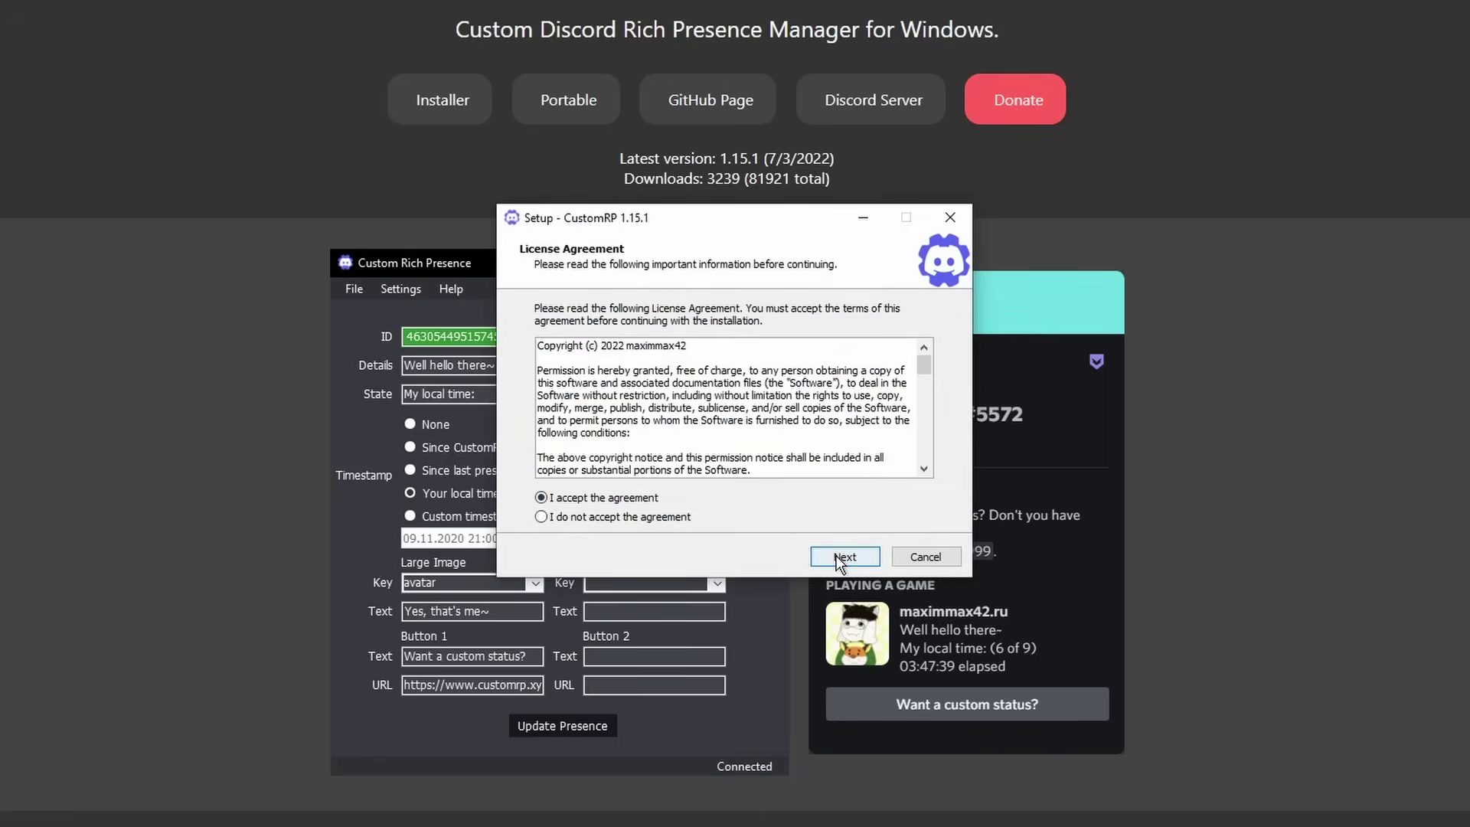
click(842, 558)
click(842, 558)
click(840, 561)
click(839, 562)
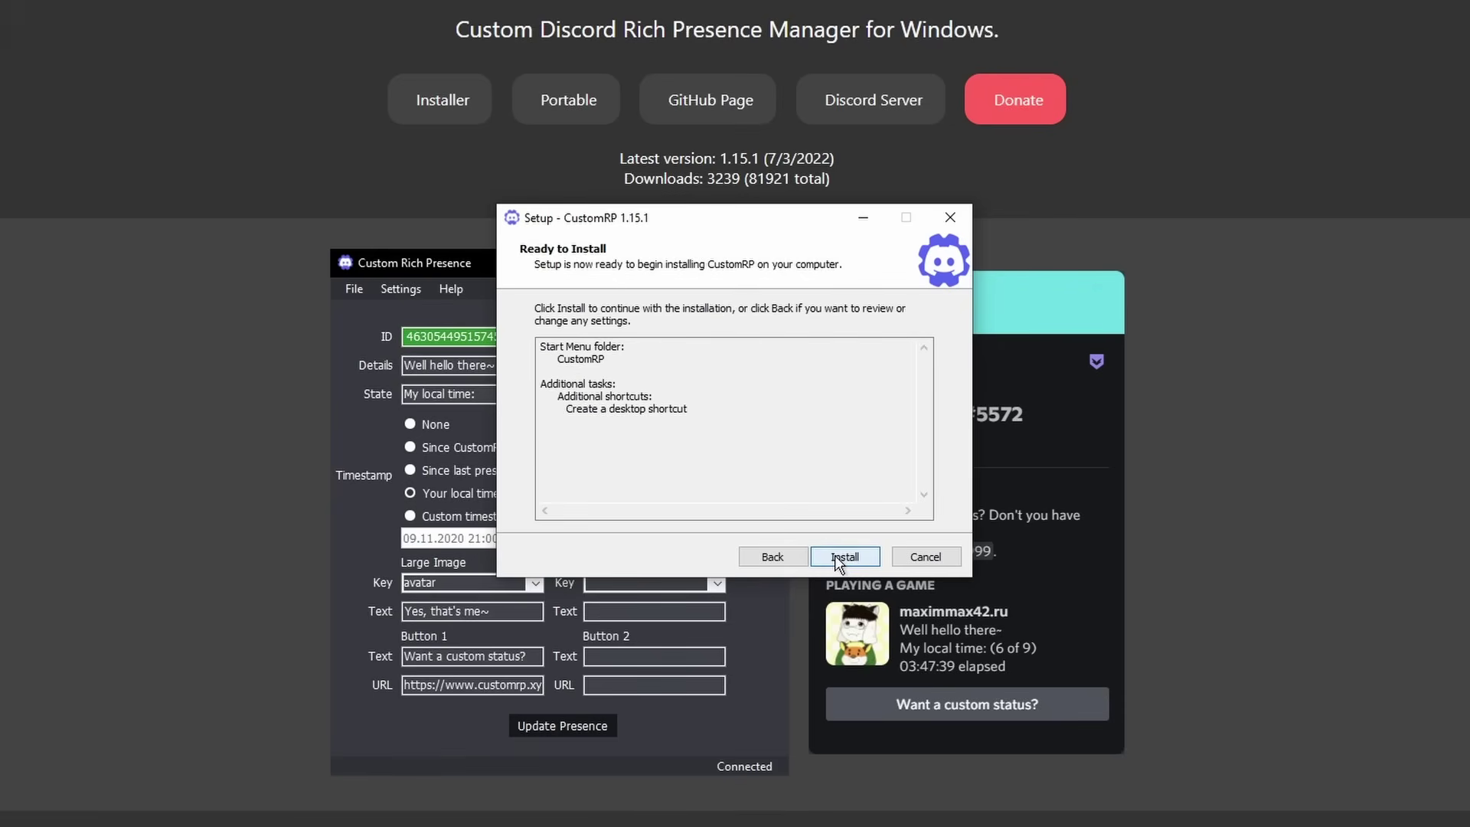
click(838, 559)
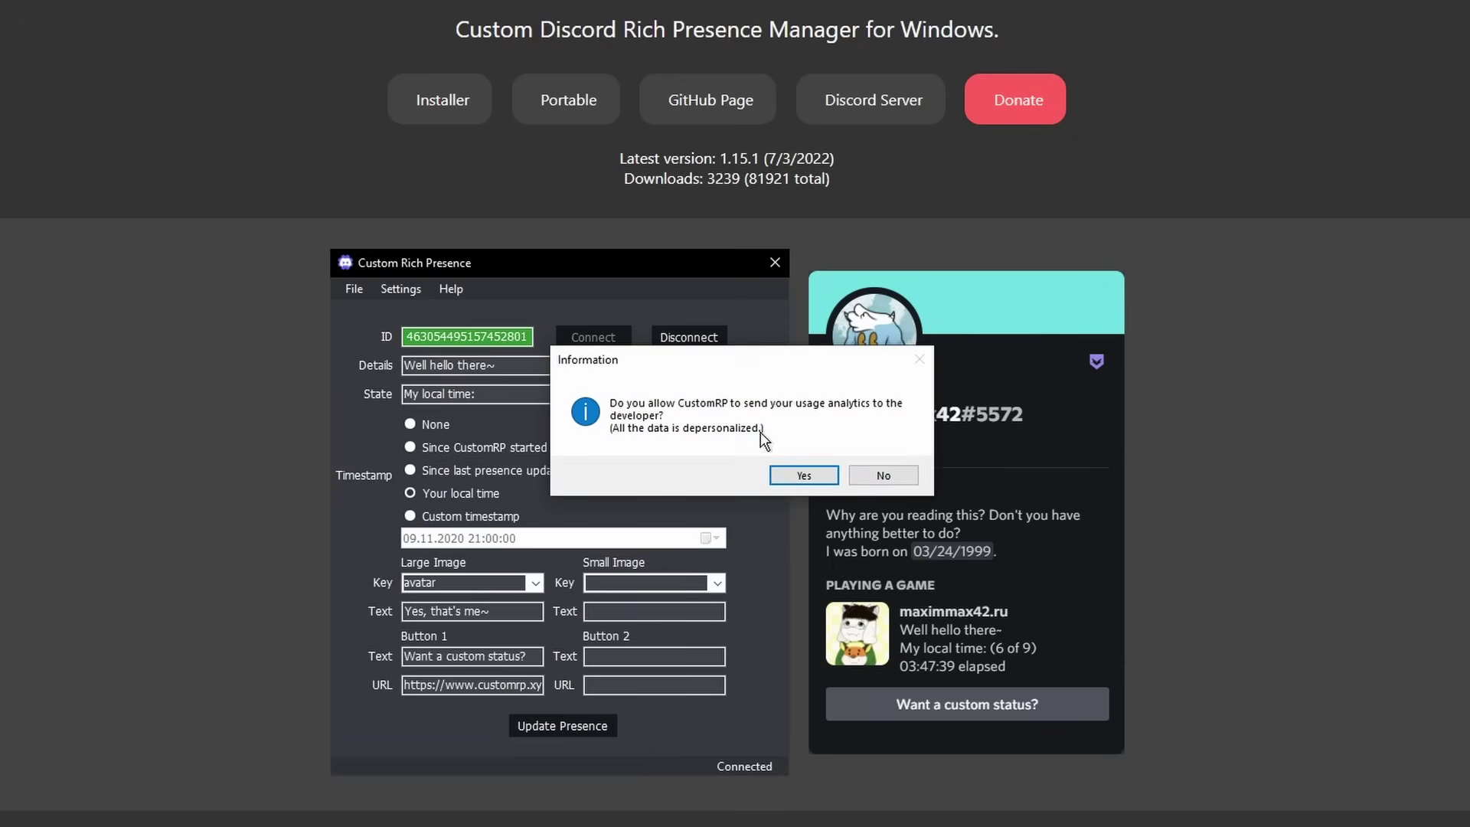
Decline sending usage analytics and decline opening the manual on the first CustomRP run
click(887, 476)
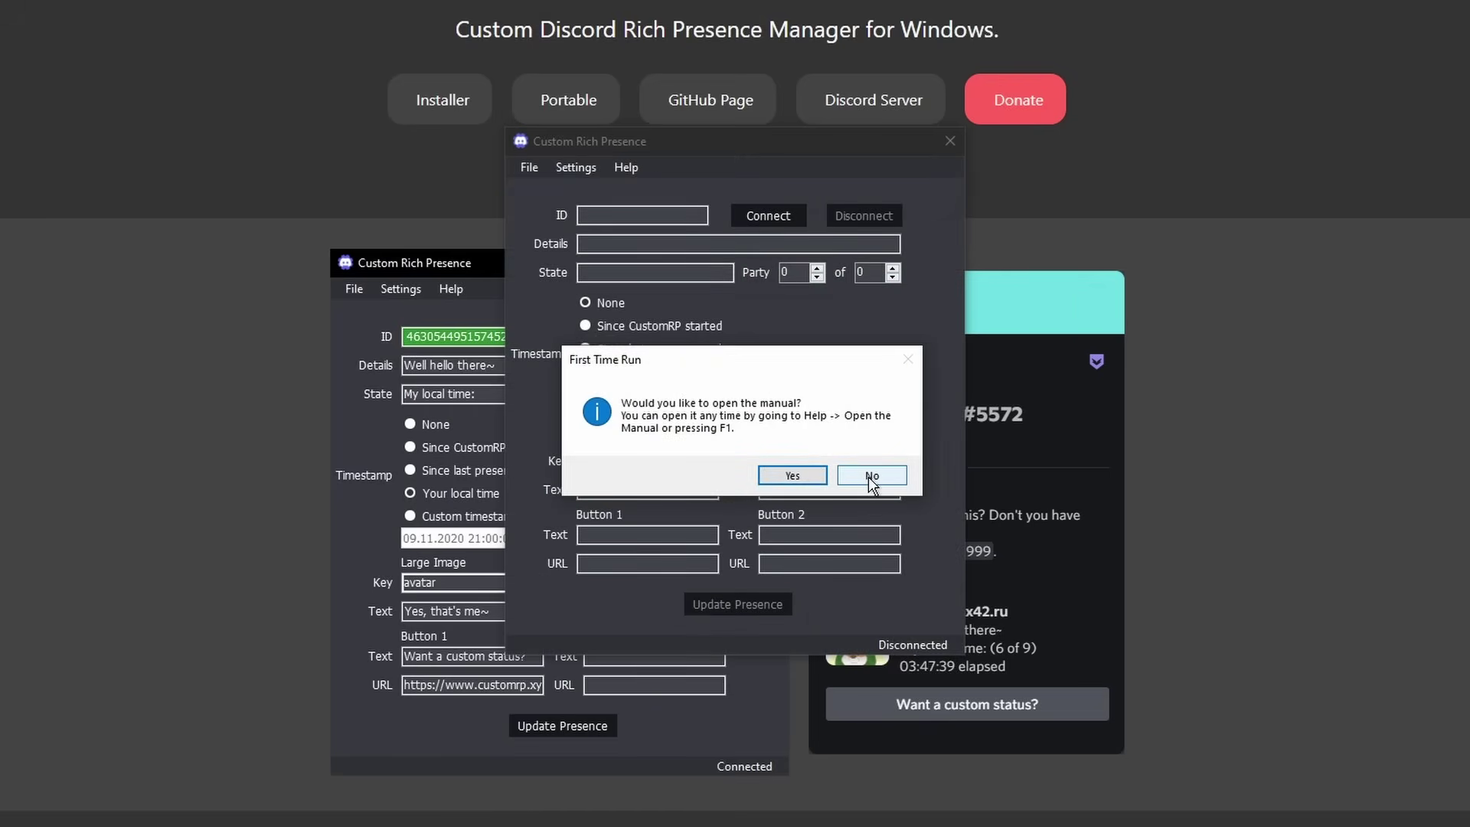
click(871, 476)
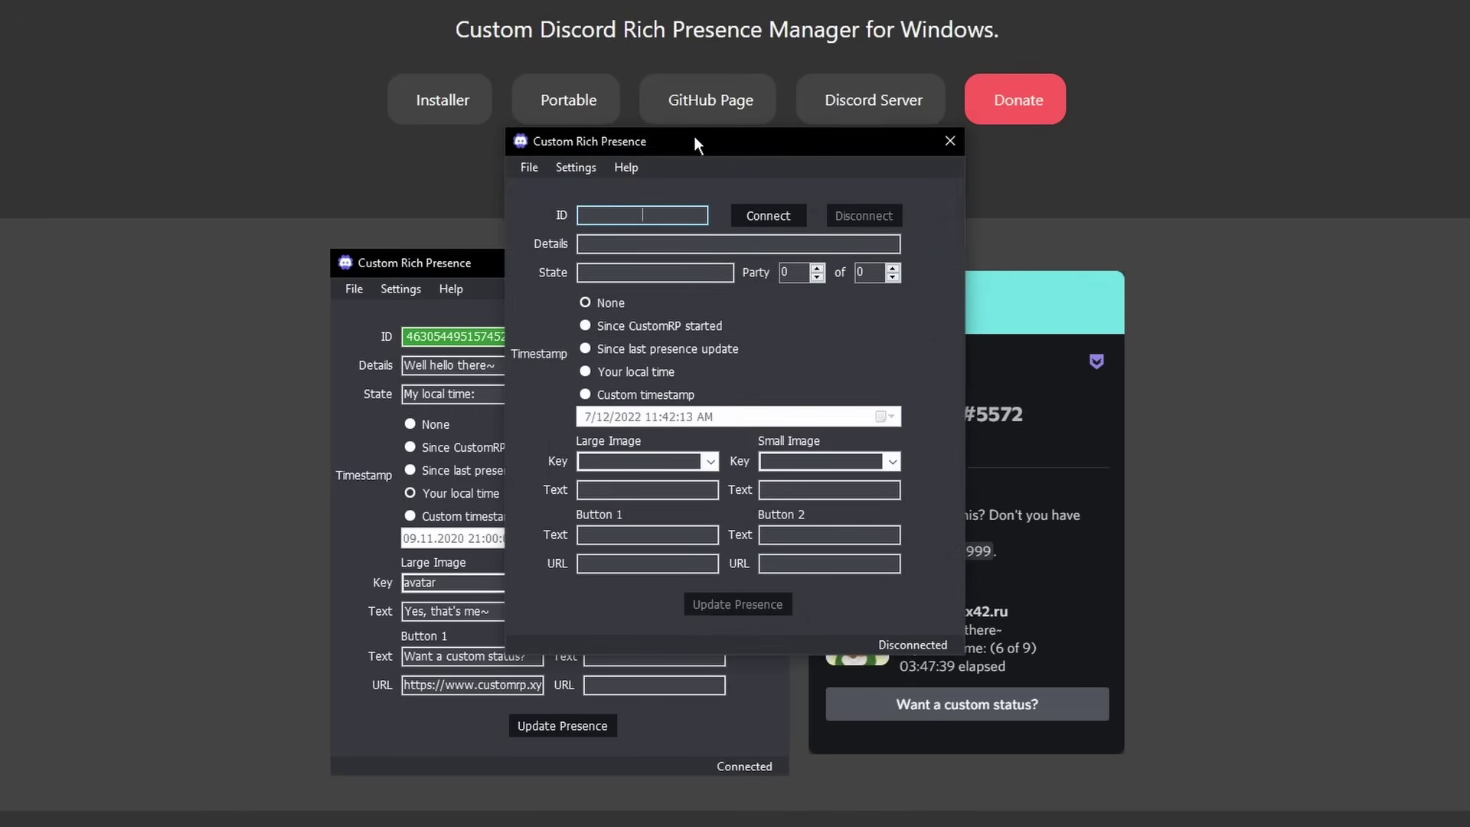
drag(693, 135, 788, 177)
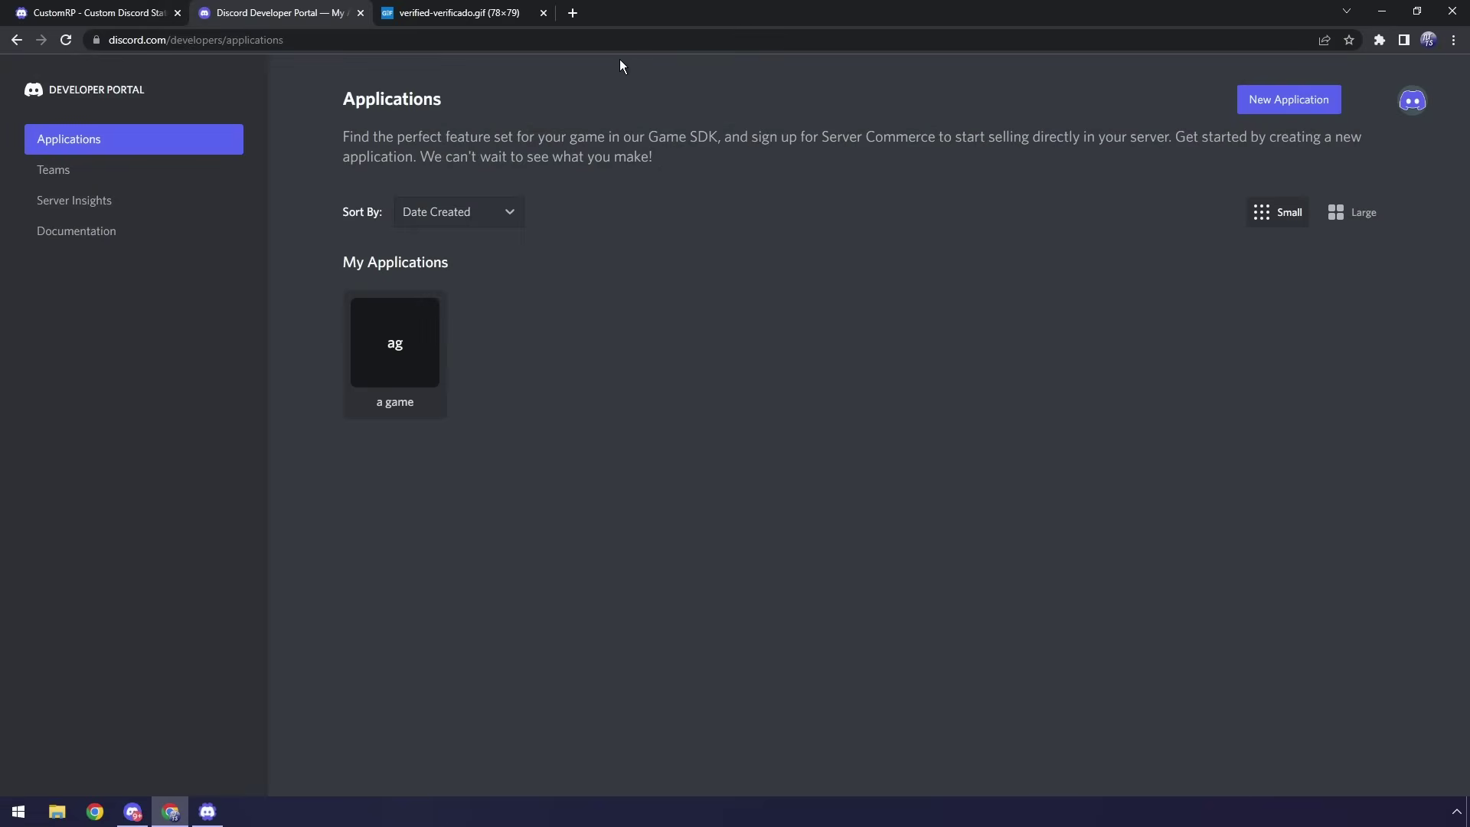
Create a new application named "Forti ninety" in the Discord Developer Portal
click(1265, 103)
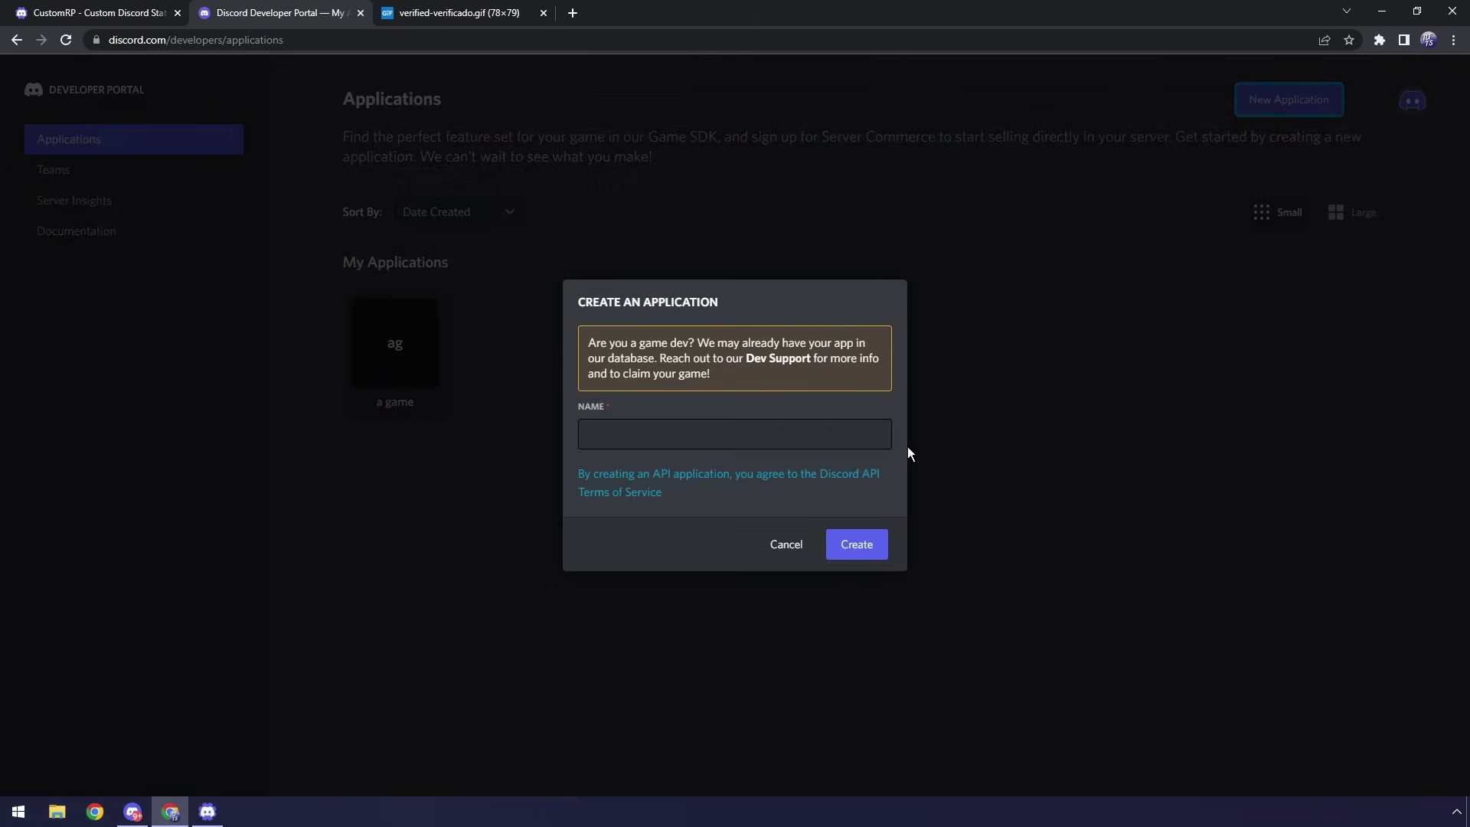
drag(717, 6, 2, 107)
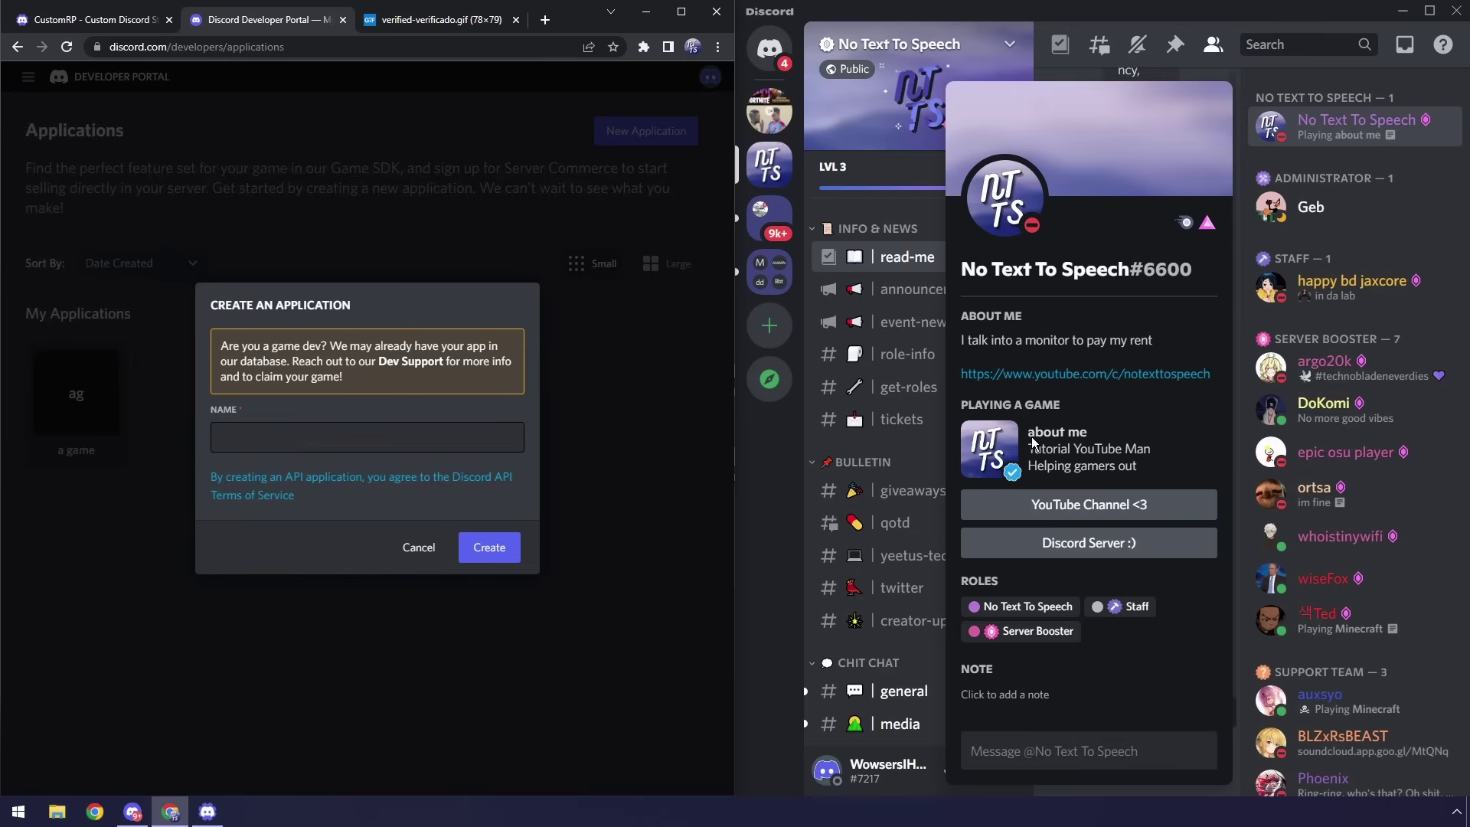
click(306, 437)
text(a)
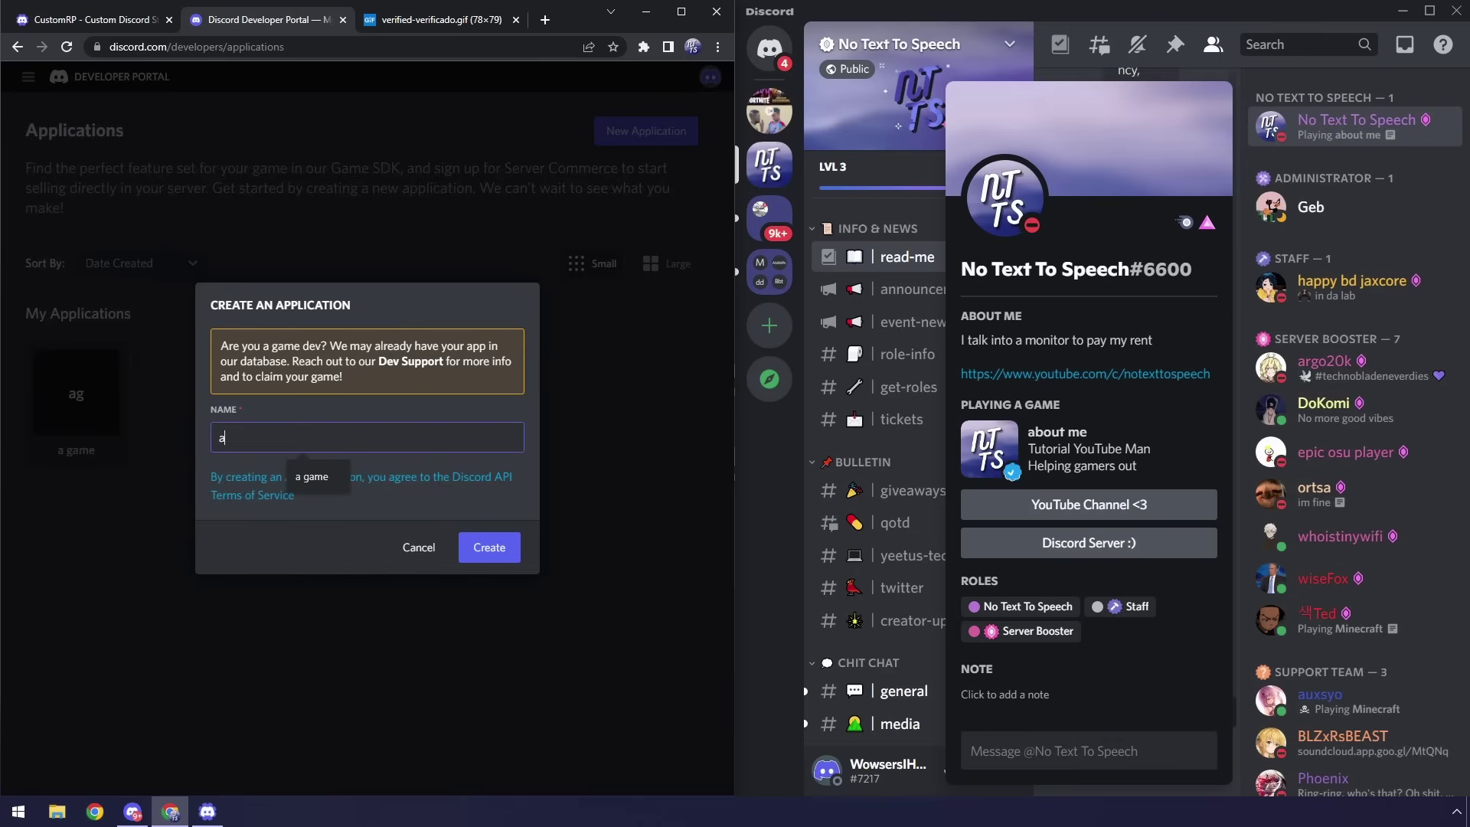
text(bout me)
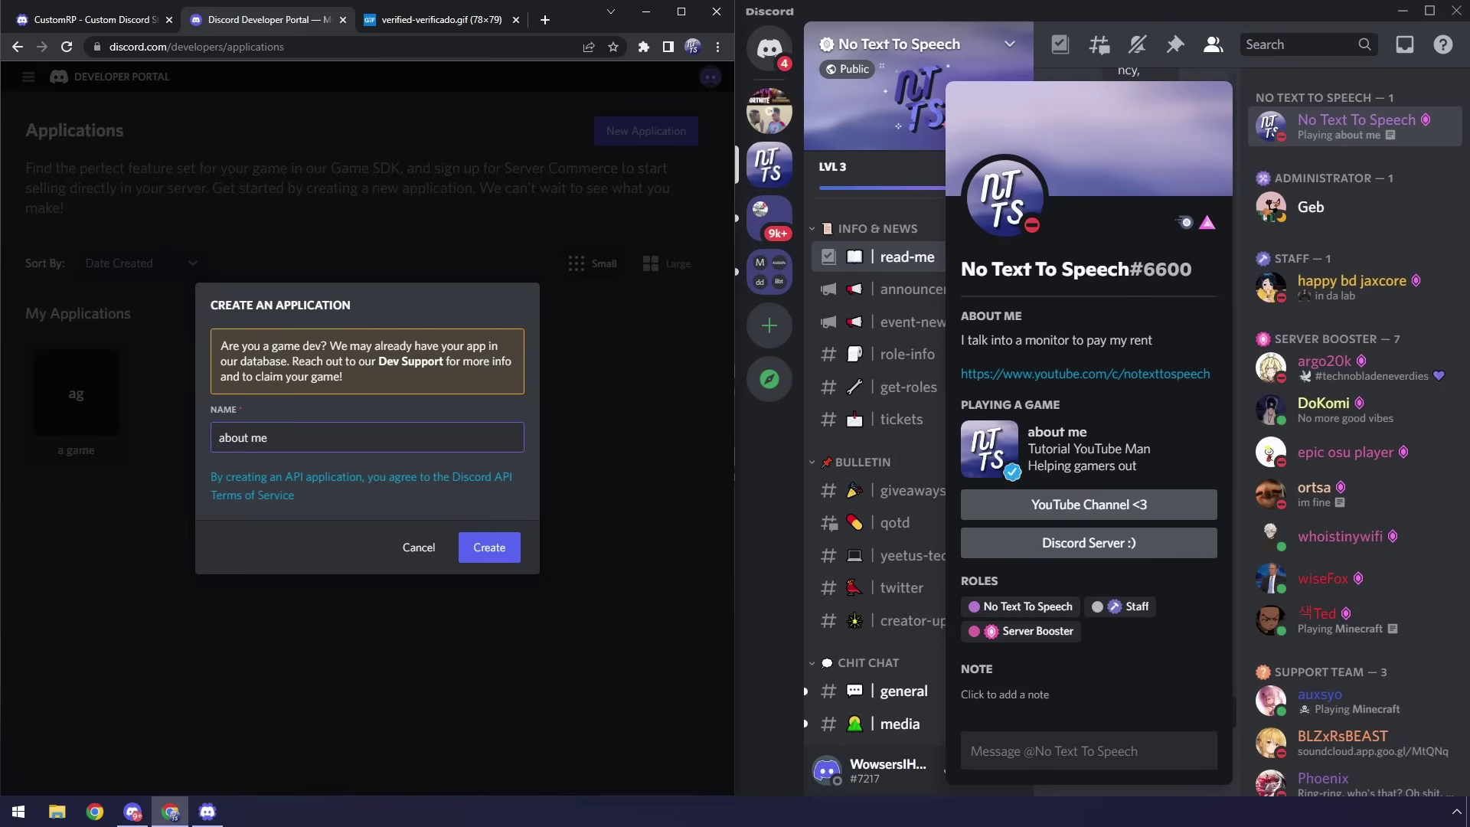
key(ctrl+a)
key(BackSpace)
text(Fortnite)
click(486, 548)
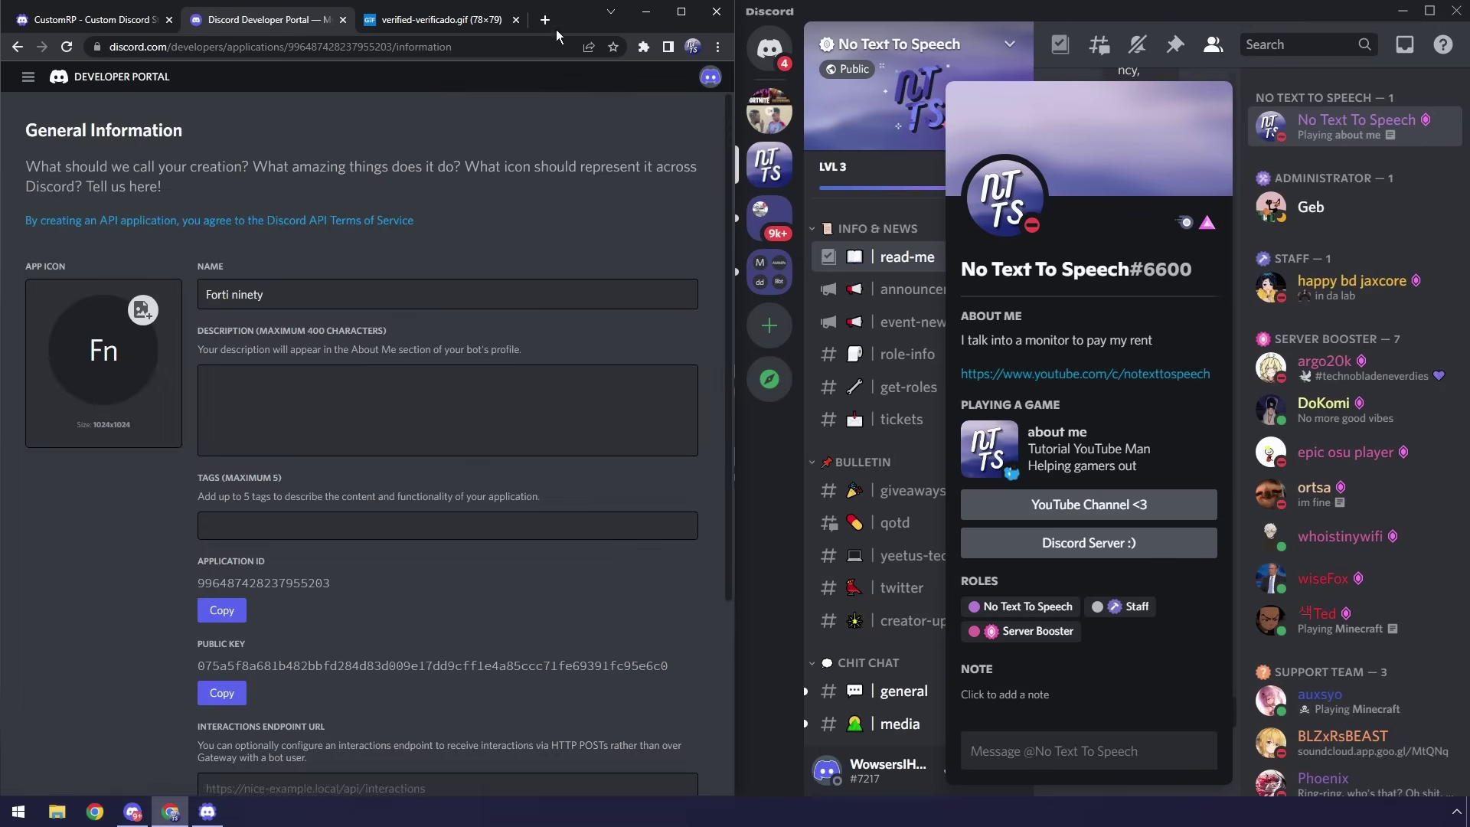
Copy the new application's ID and paste it into the ID field in CustomRP
click(610, 11)
double_click(586, 12)
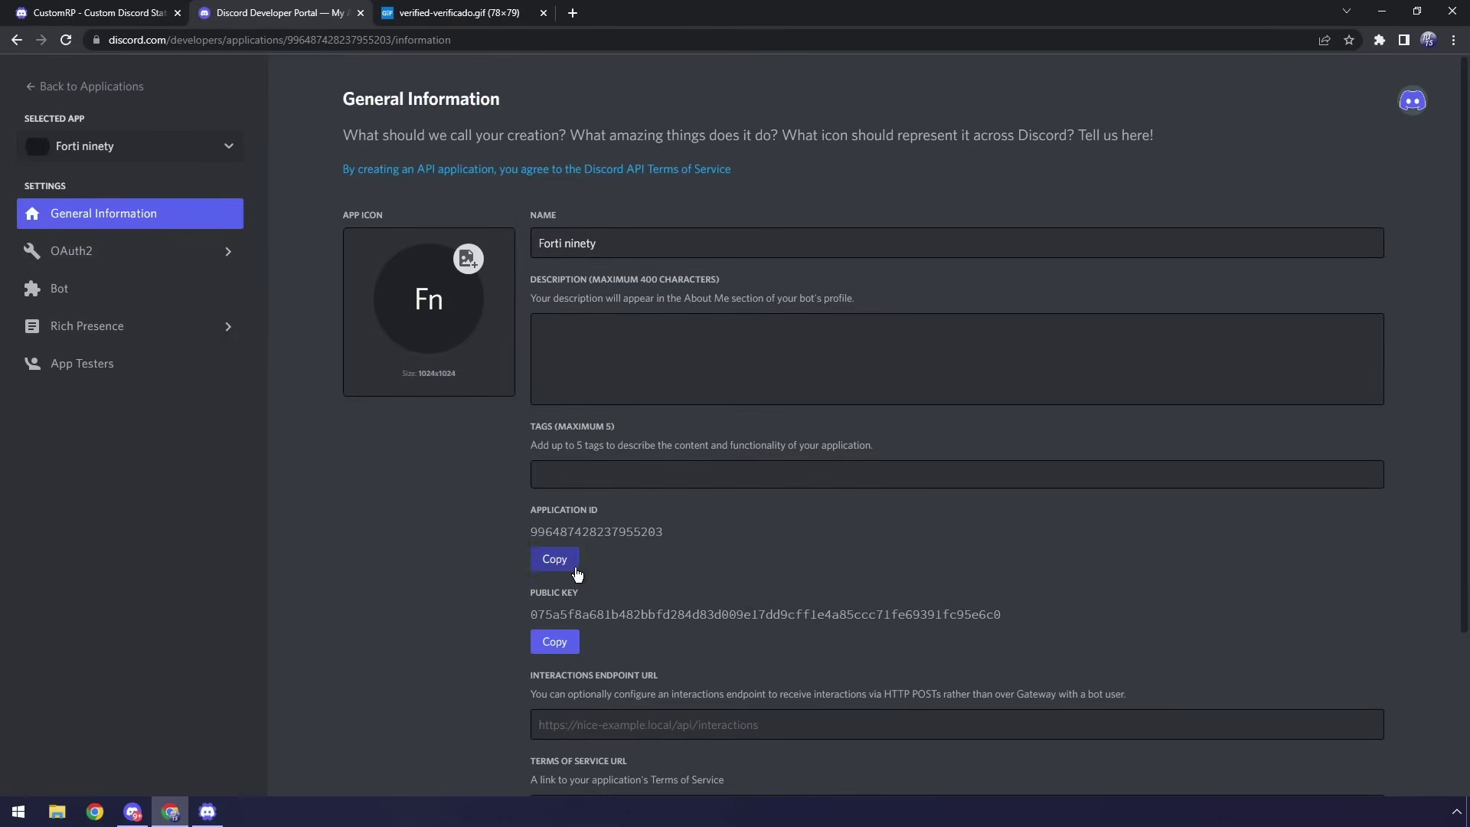
click(552, 561)
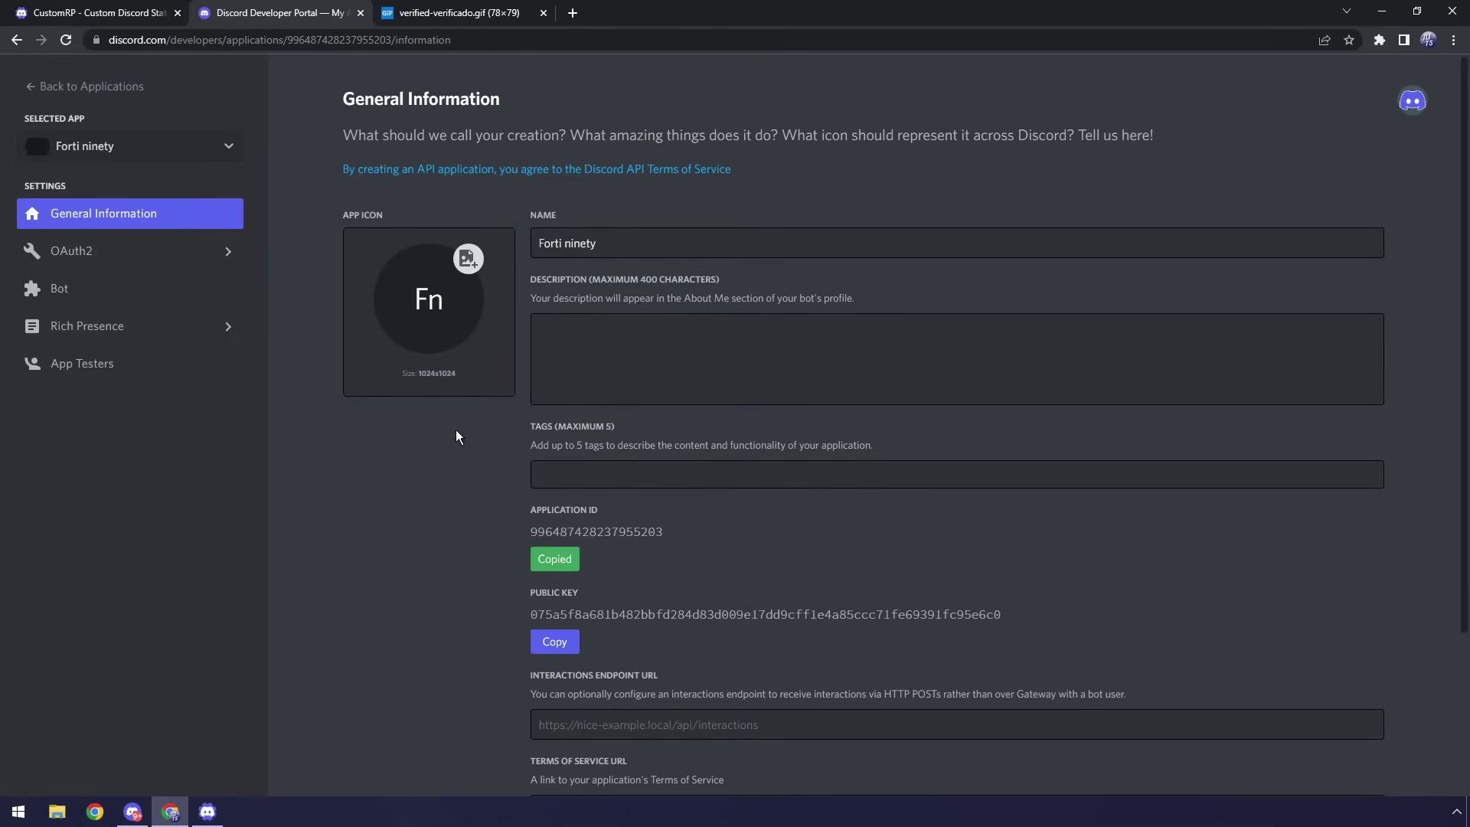
click(208, 811)
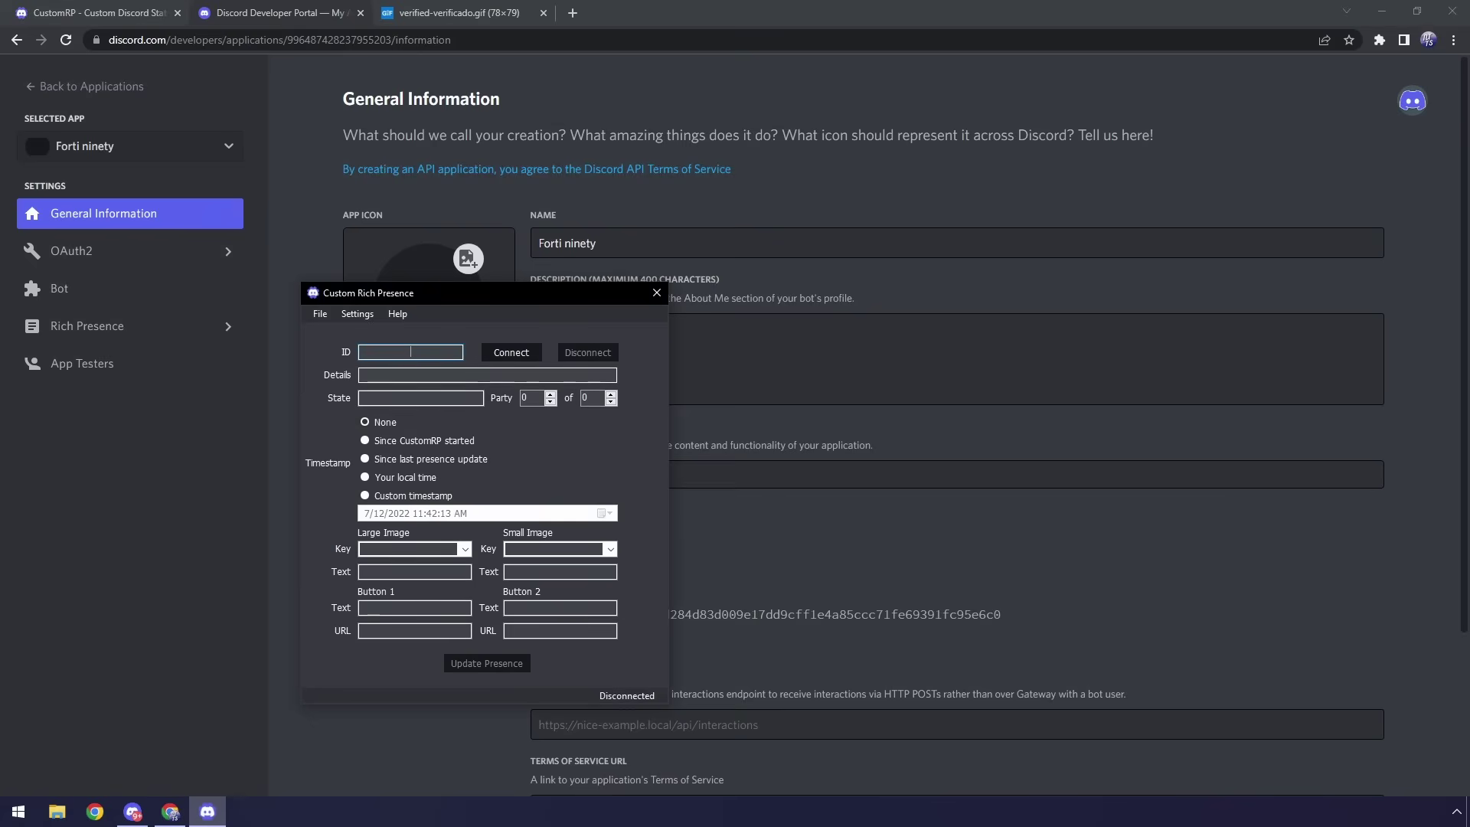
key(ctrl+v)
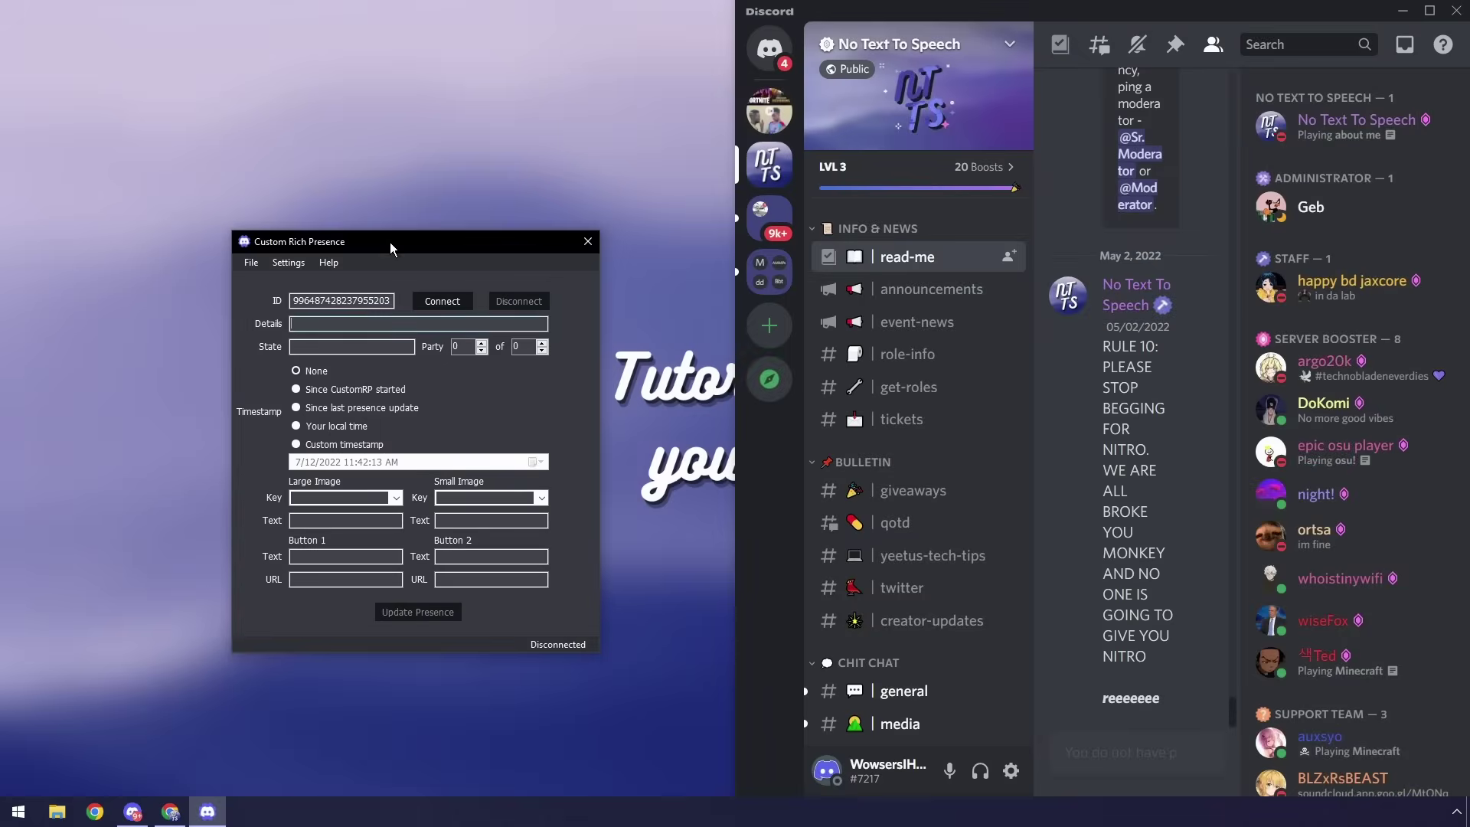
key(Tab)
Check the option for displaying current activity as a status message in Discord's Activity Privacy settings
click(1010, 770)
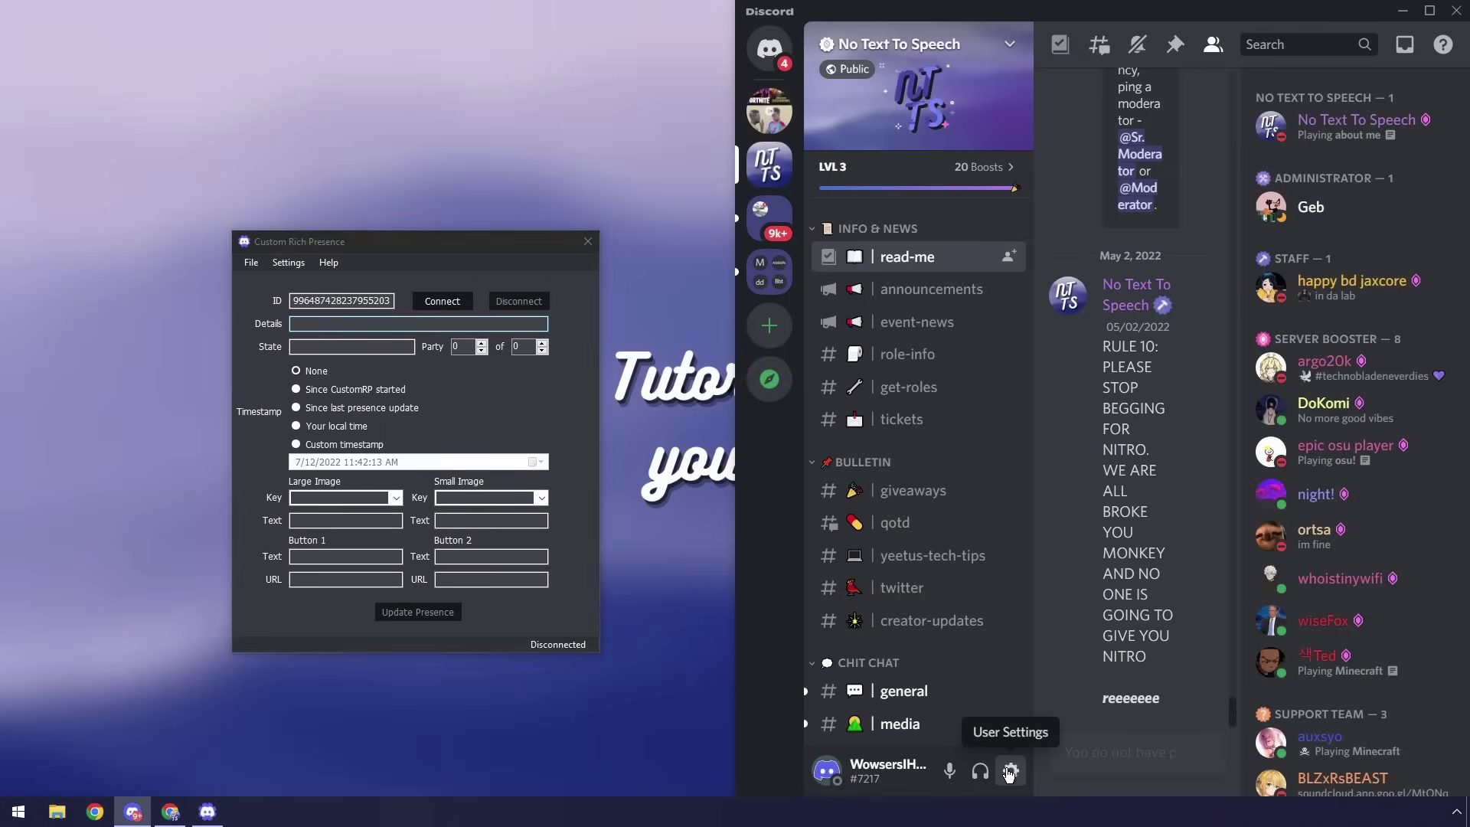
scroll(816, 470, down, 5)
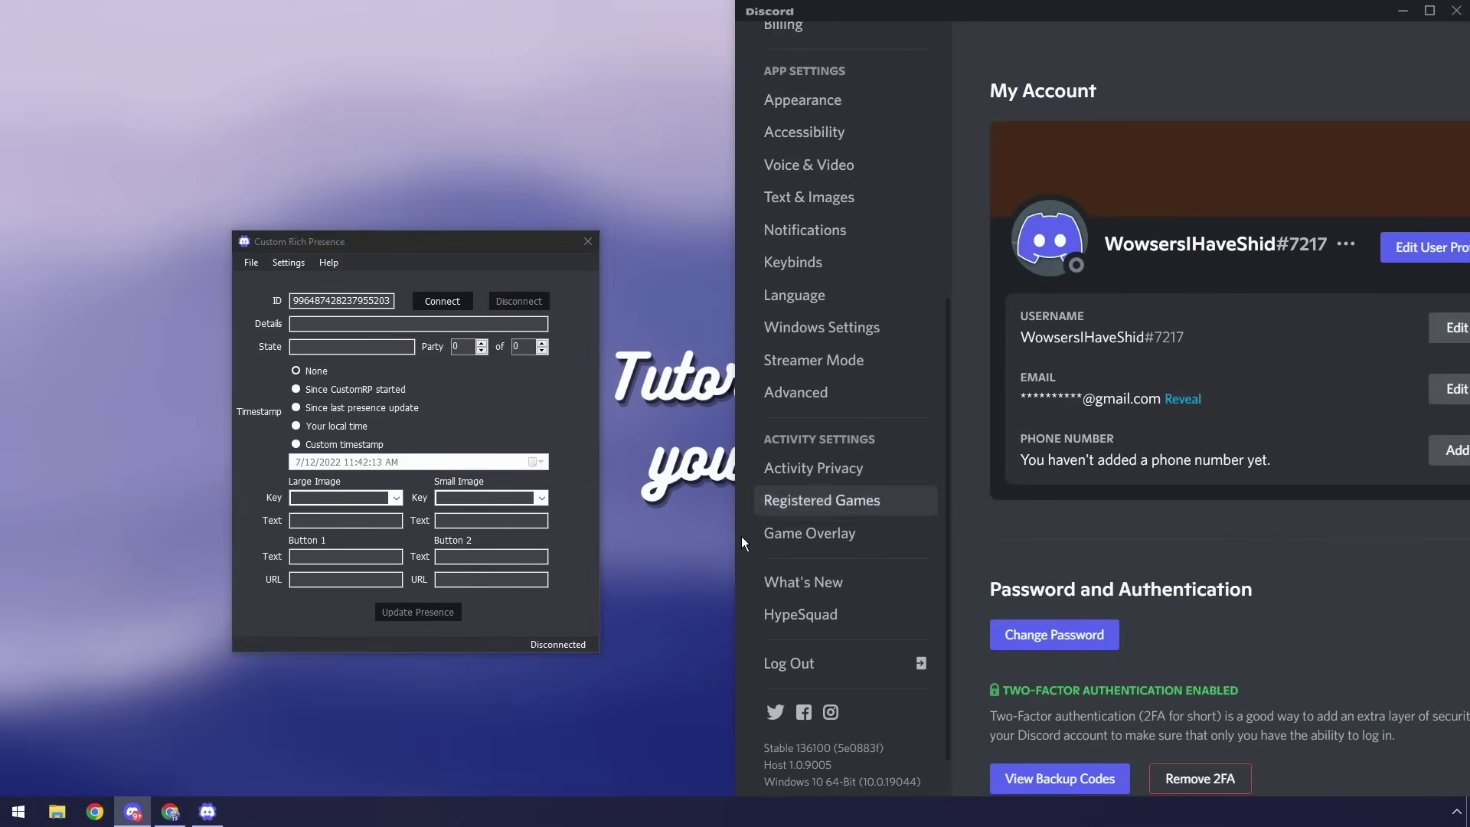
click(815, 470)
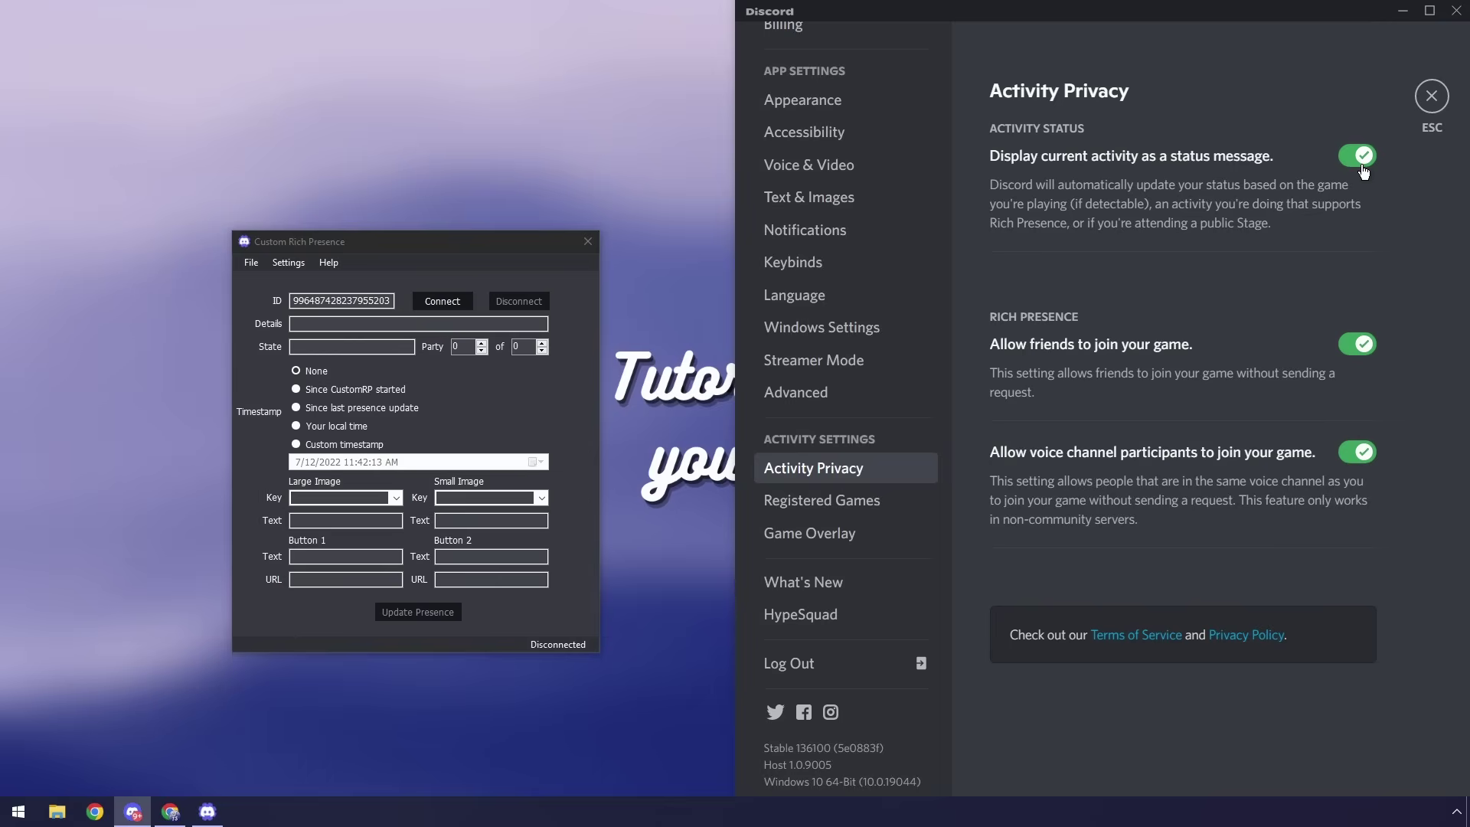
click(1431, 96)
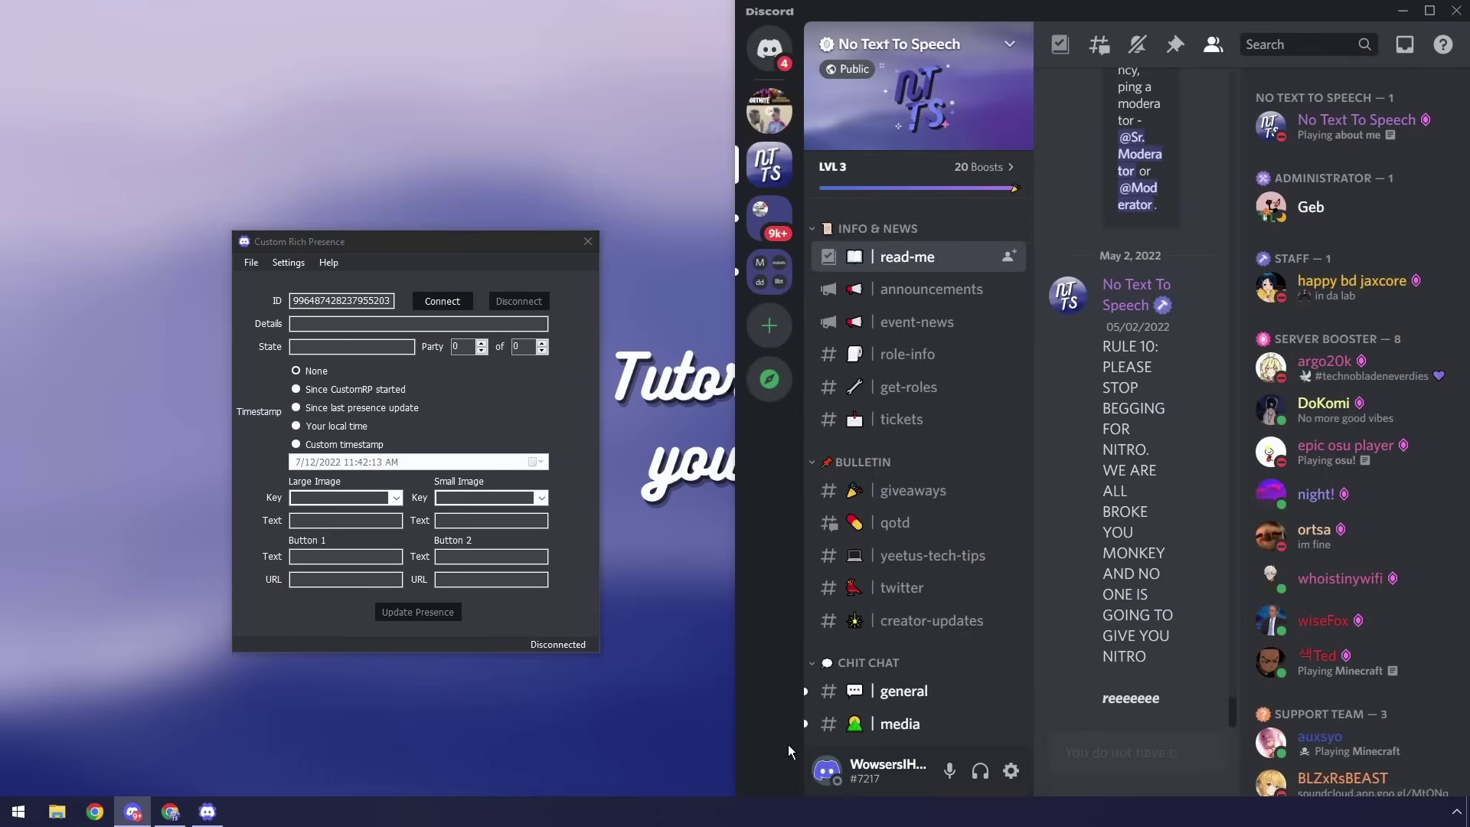
Set the Discord status to Do Not Disturb and open the FORTI NINETY server
click(822, 775)
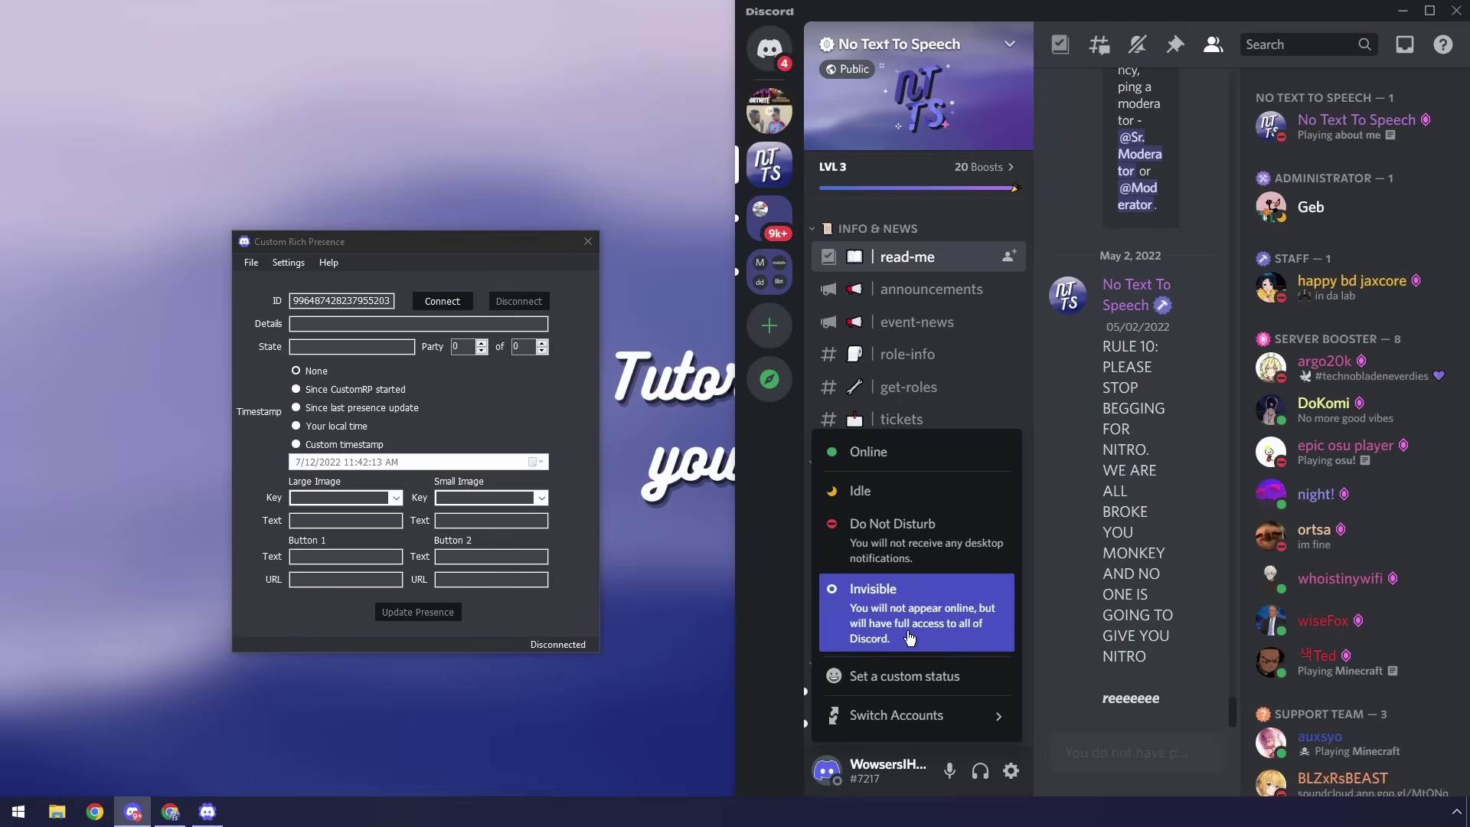
click(891, 554)
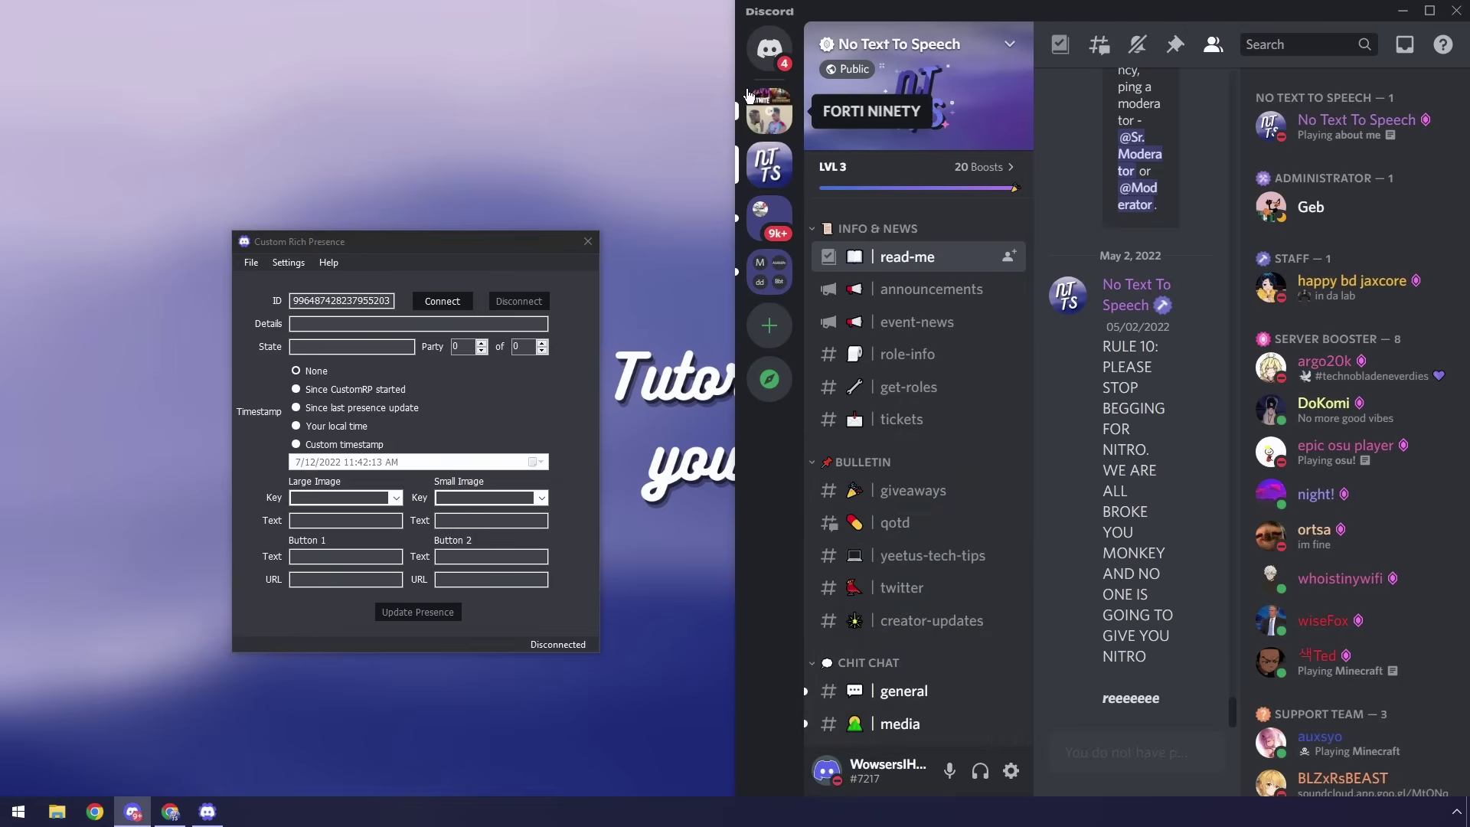
click(778, 120)
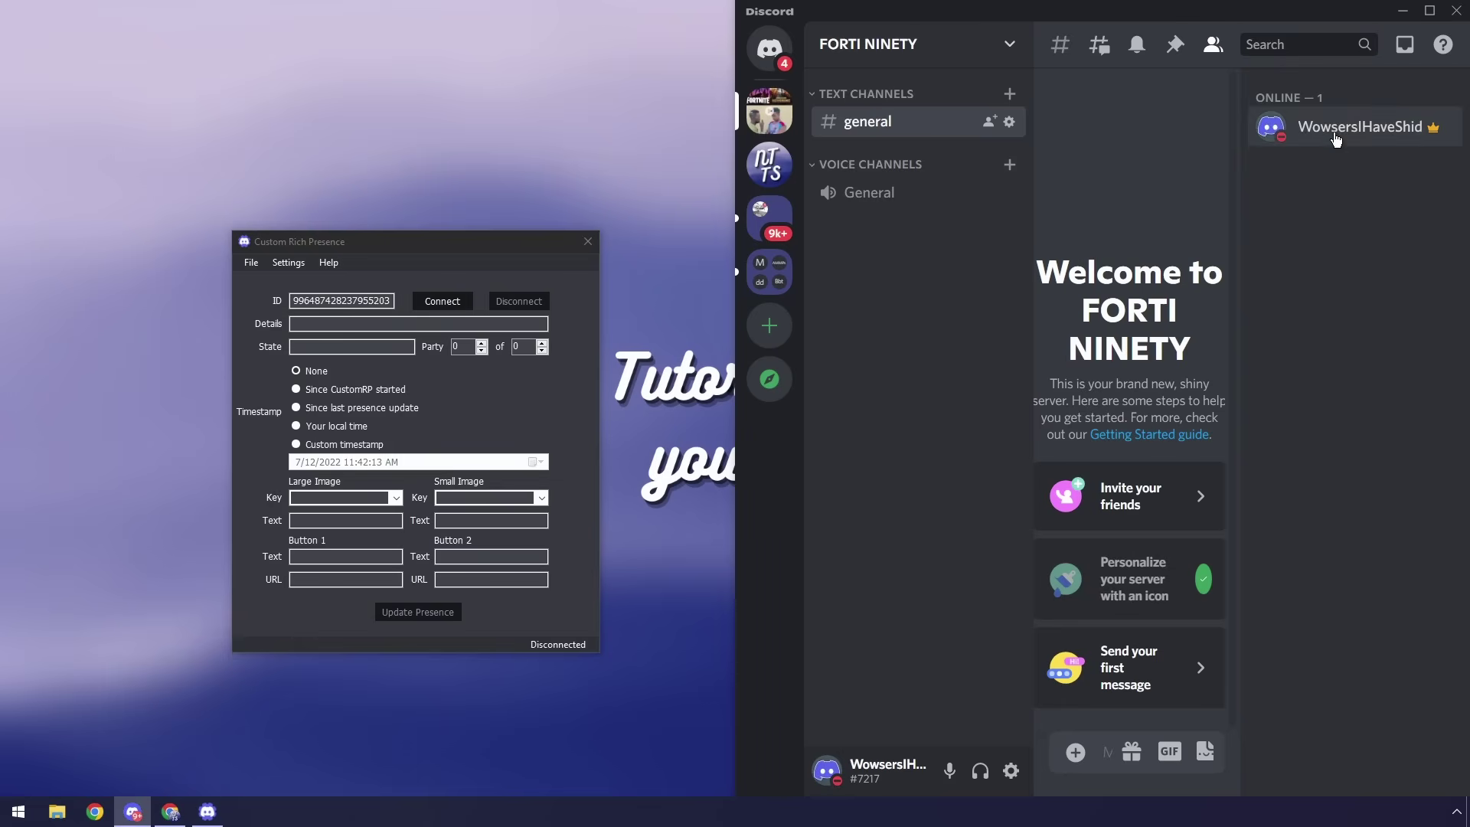
Connect CustomRP to the application and open the account's profile card in the Discord member list
drag(352, 346, 369, 340)
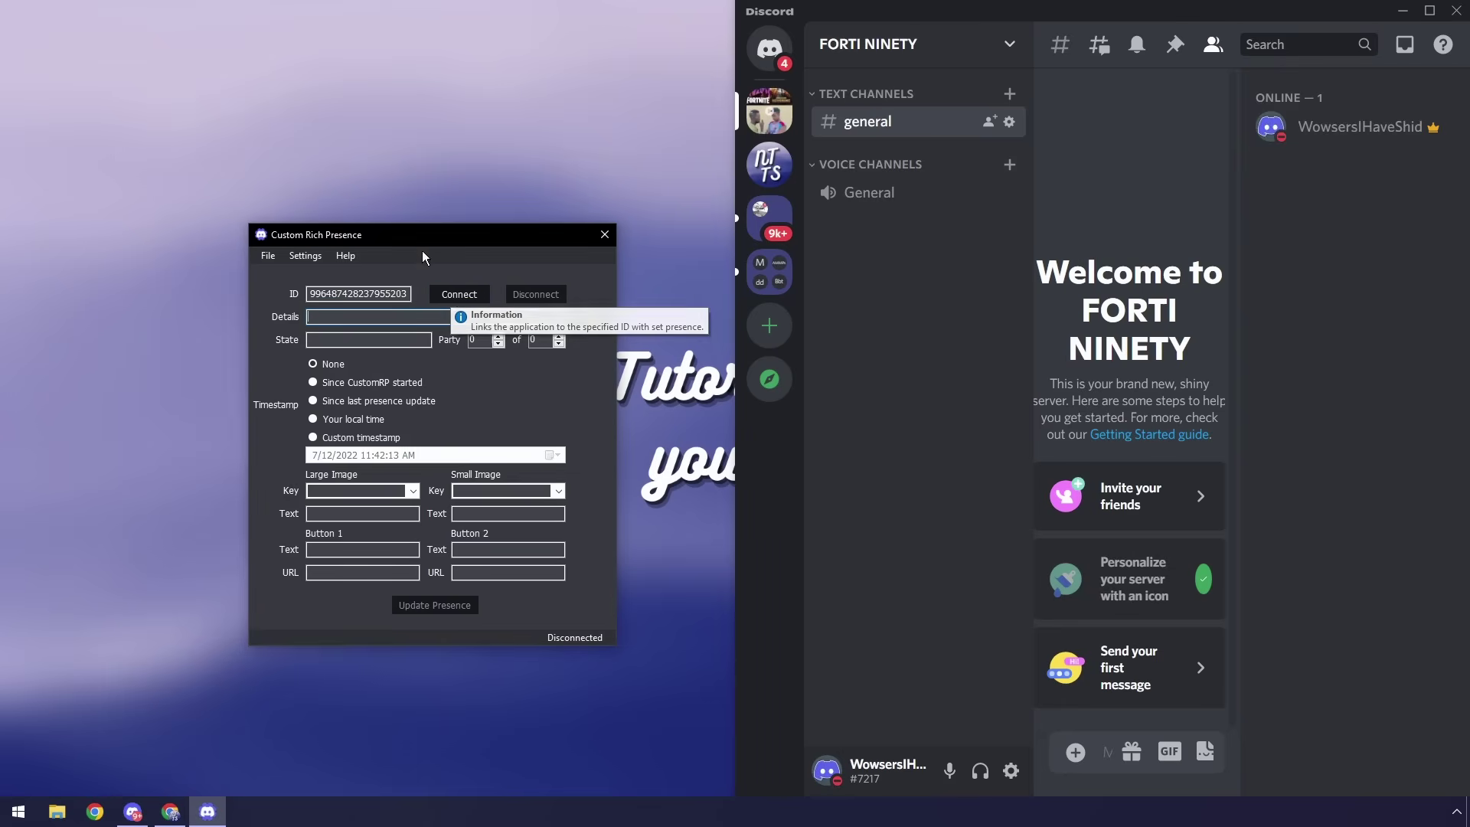
click(456, 299)
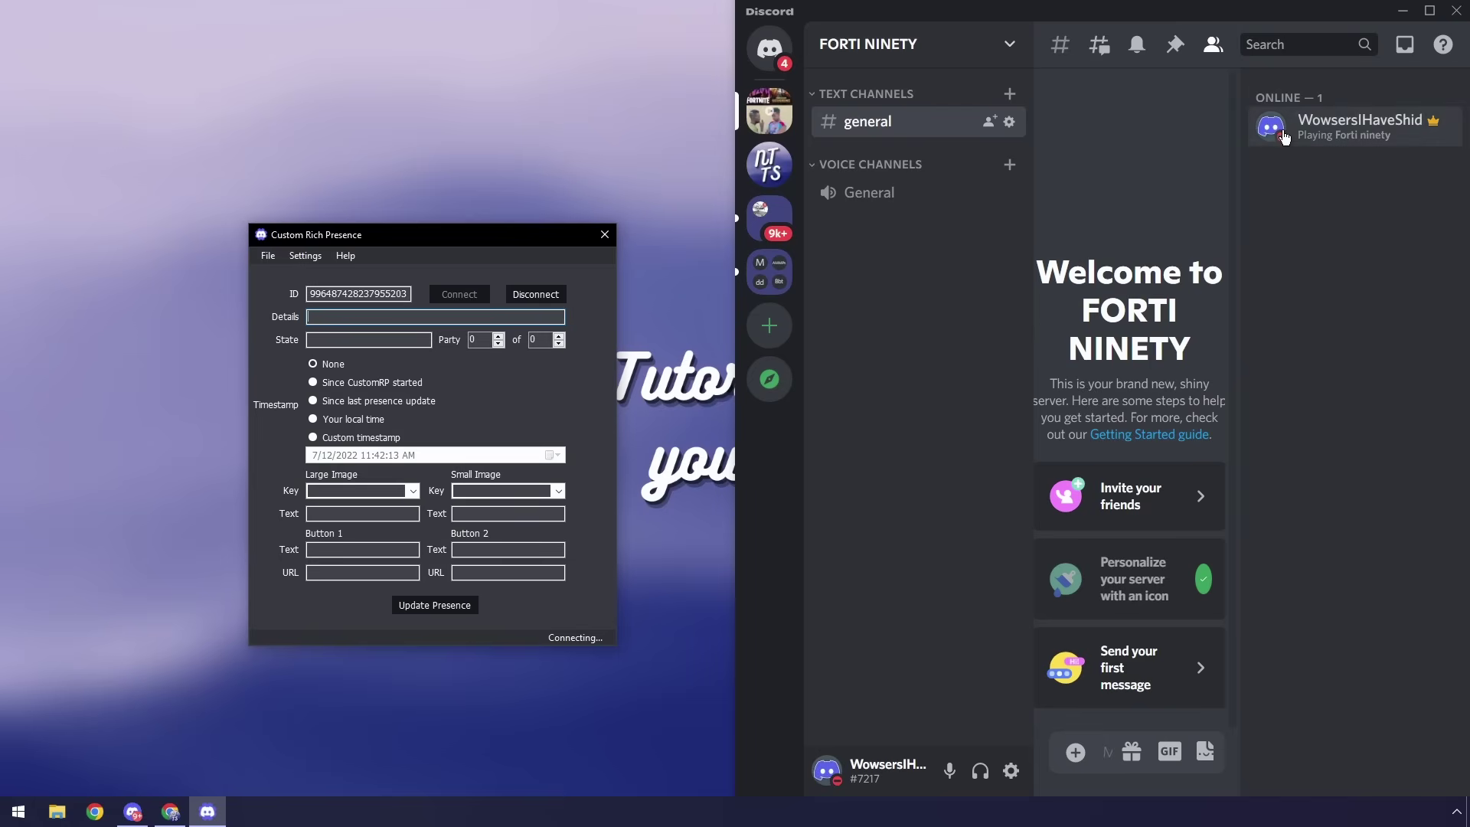
click(1459, 141)
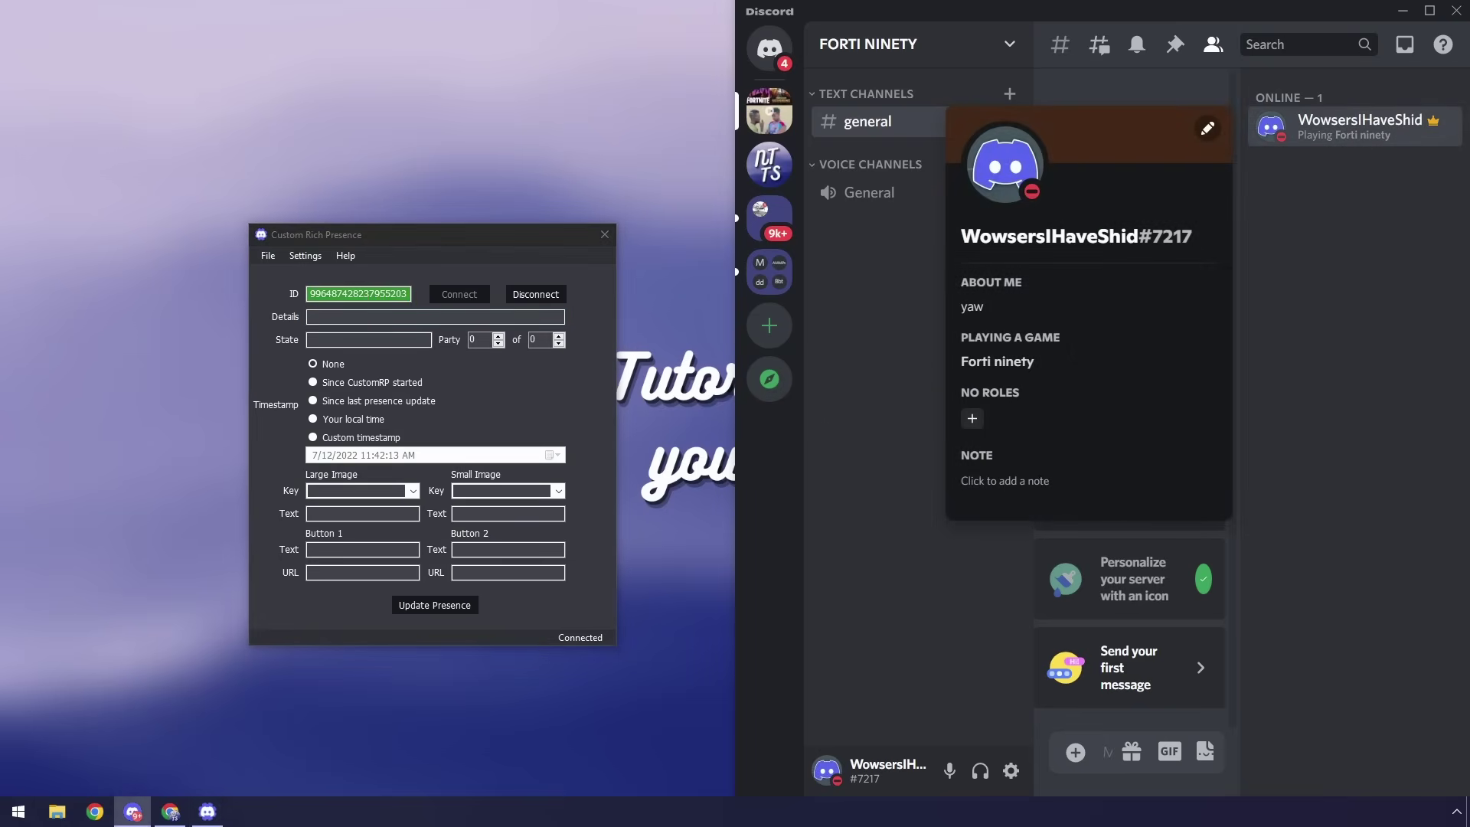
Set the details to "Details", the state to "State" and the party to 6 of 9, and update the presence
click(382, 316)
text(Detials)
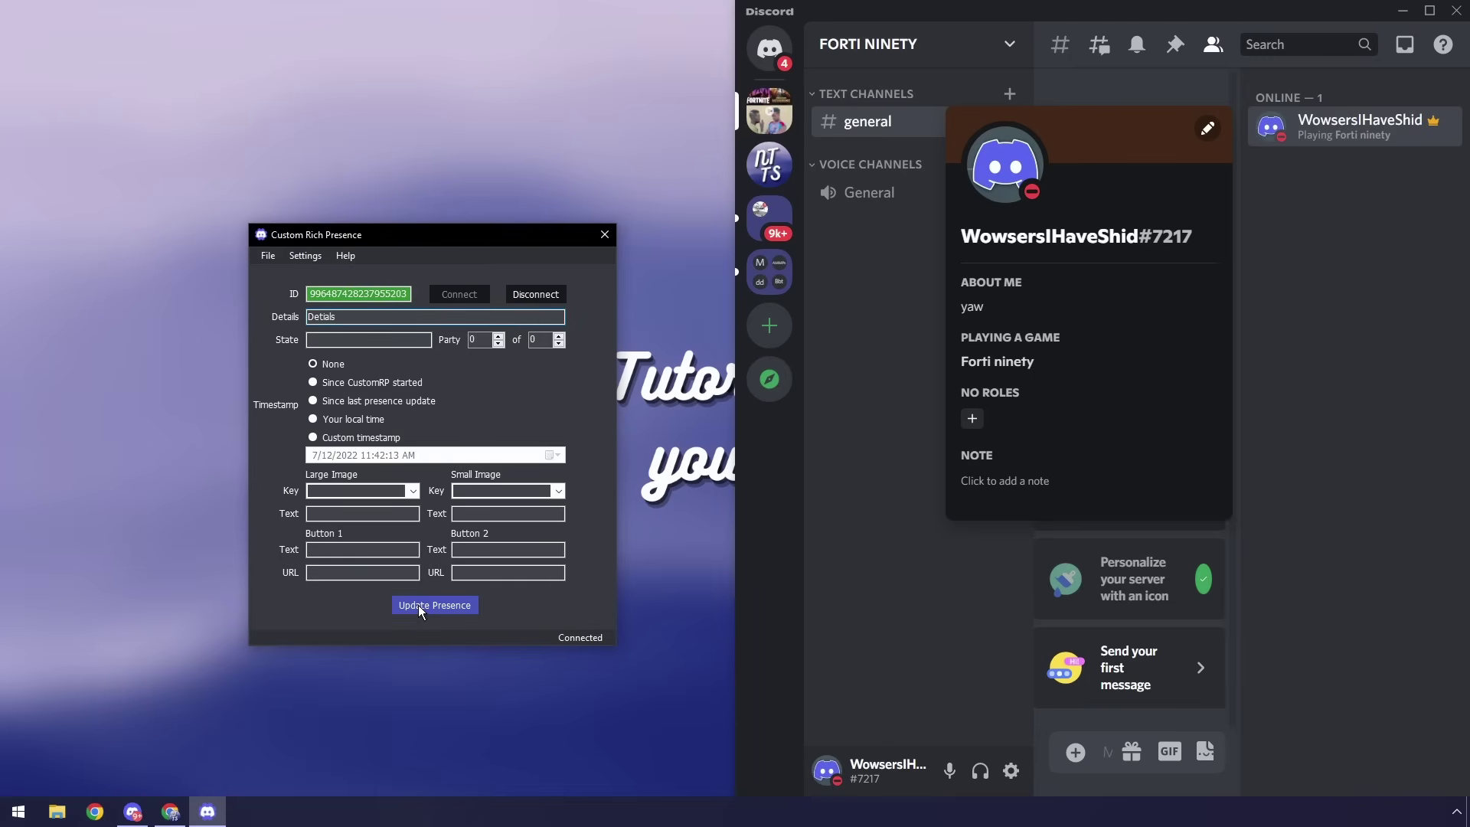
click(417, 604)
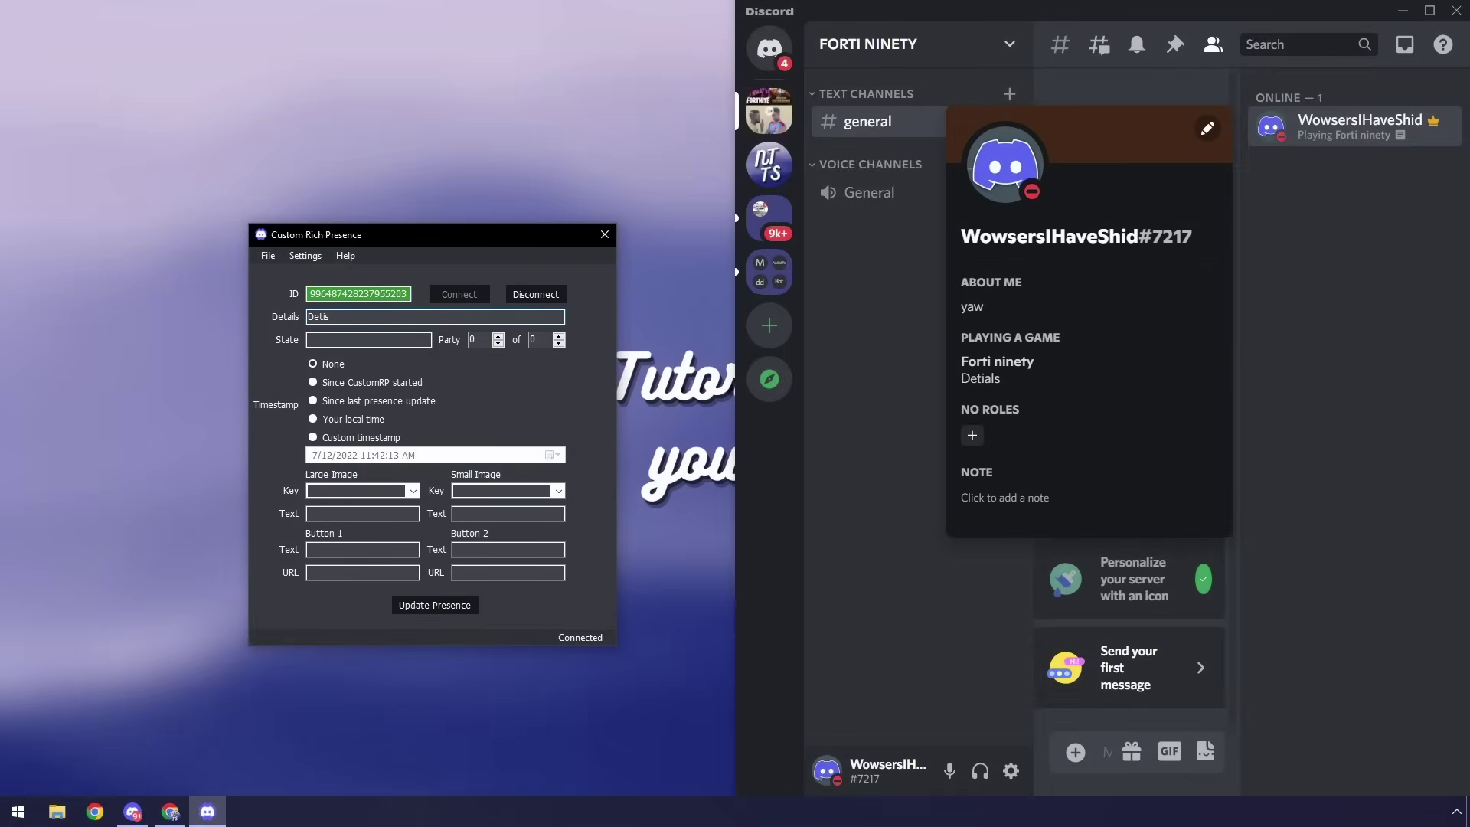
click(308, 339)
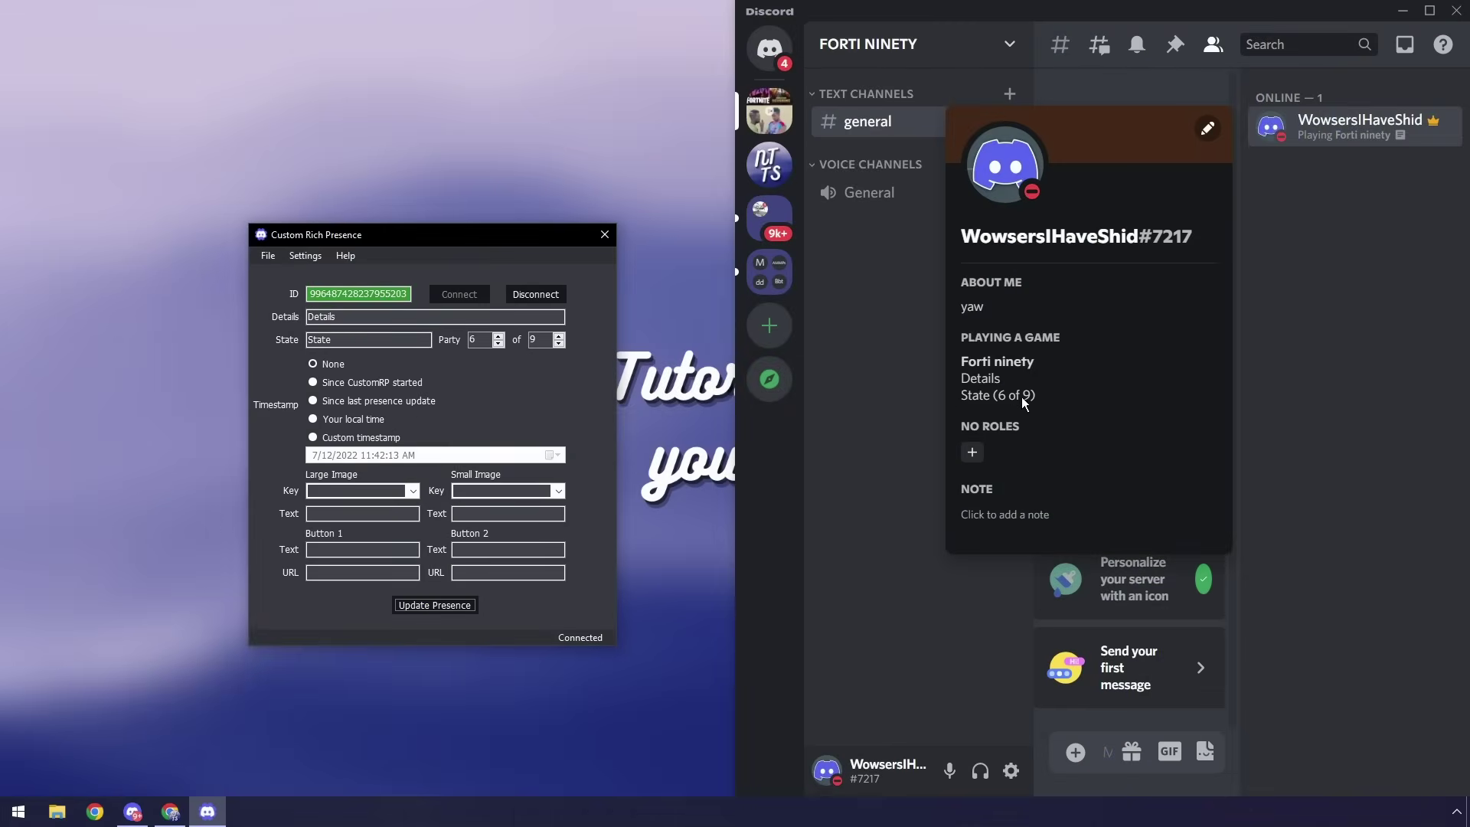
Set the presence timestamp to your local time and update the presence
click(333, 364)
click(314, 420)
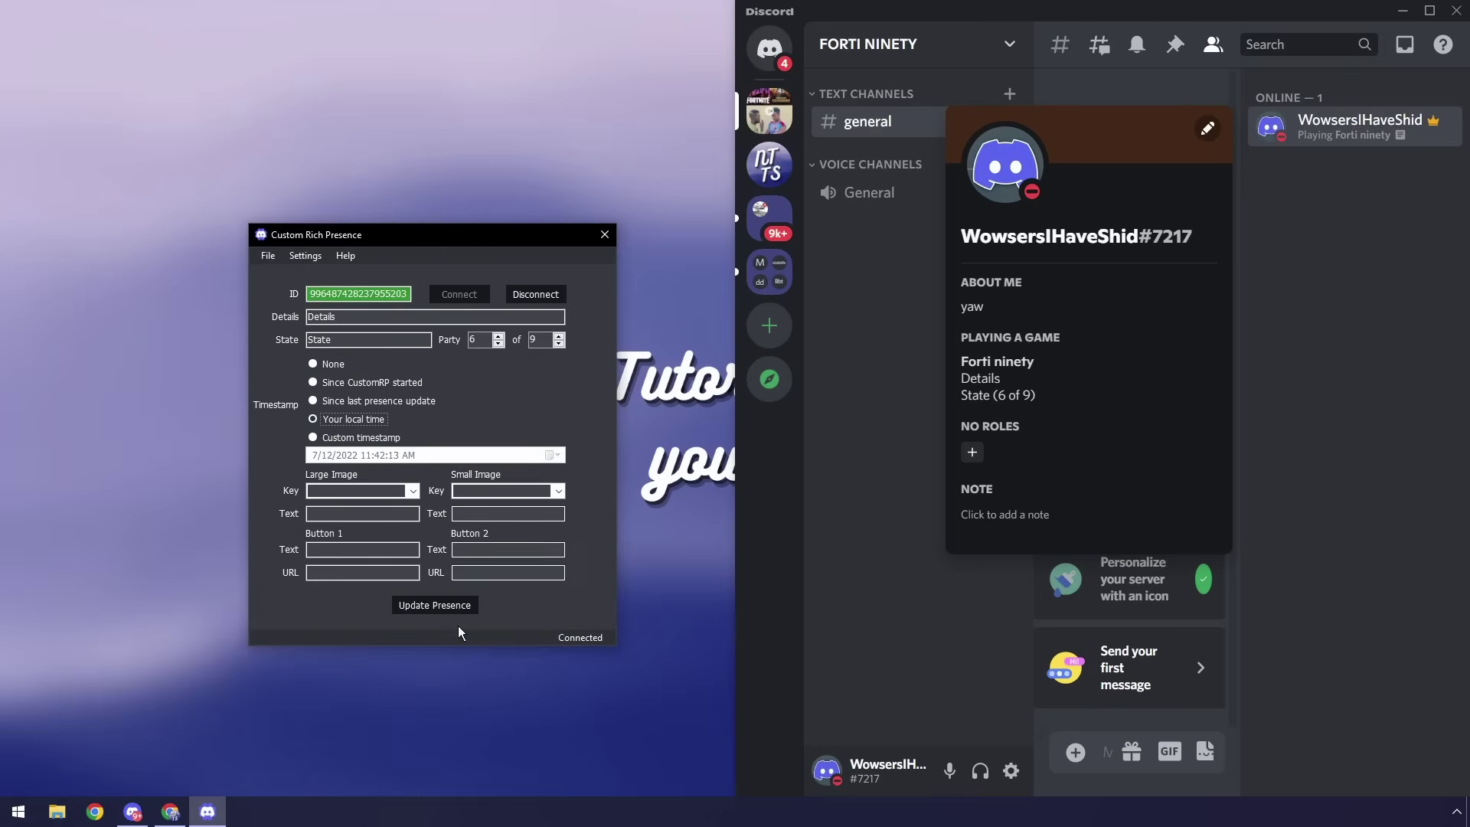
click(418, 606)
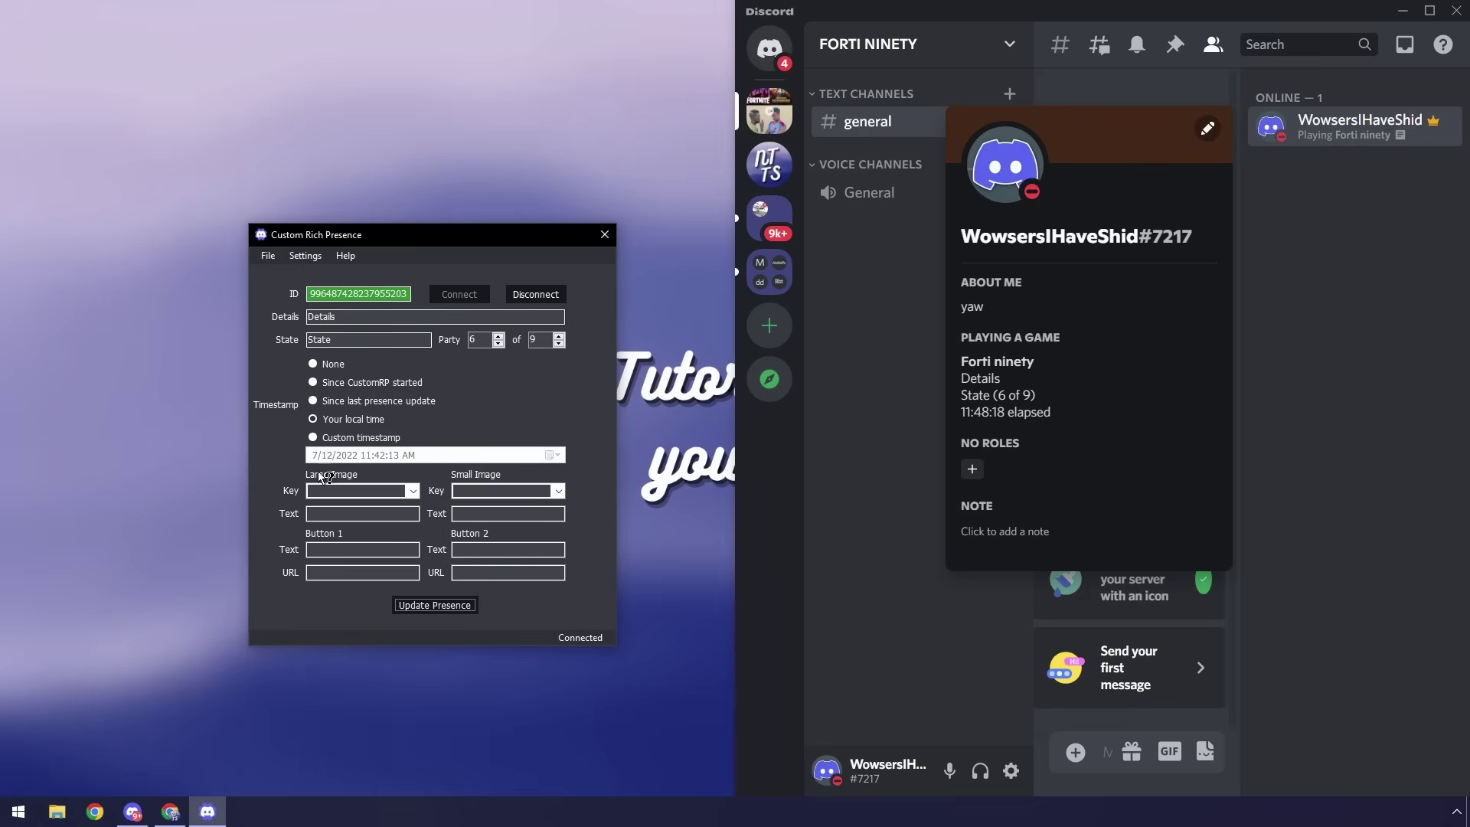
Switch to the Developer Portal in Chrome and open the Rich Presence art assets of the Forti ninety application
click(170, 811)
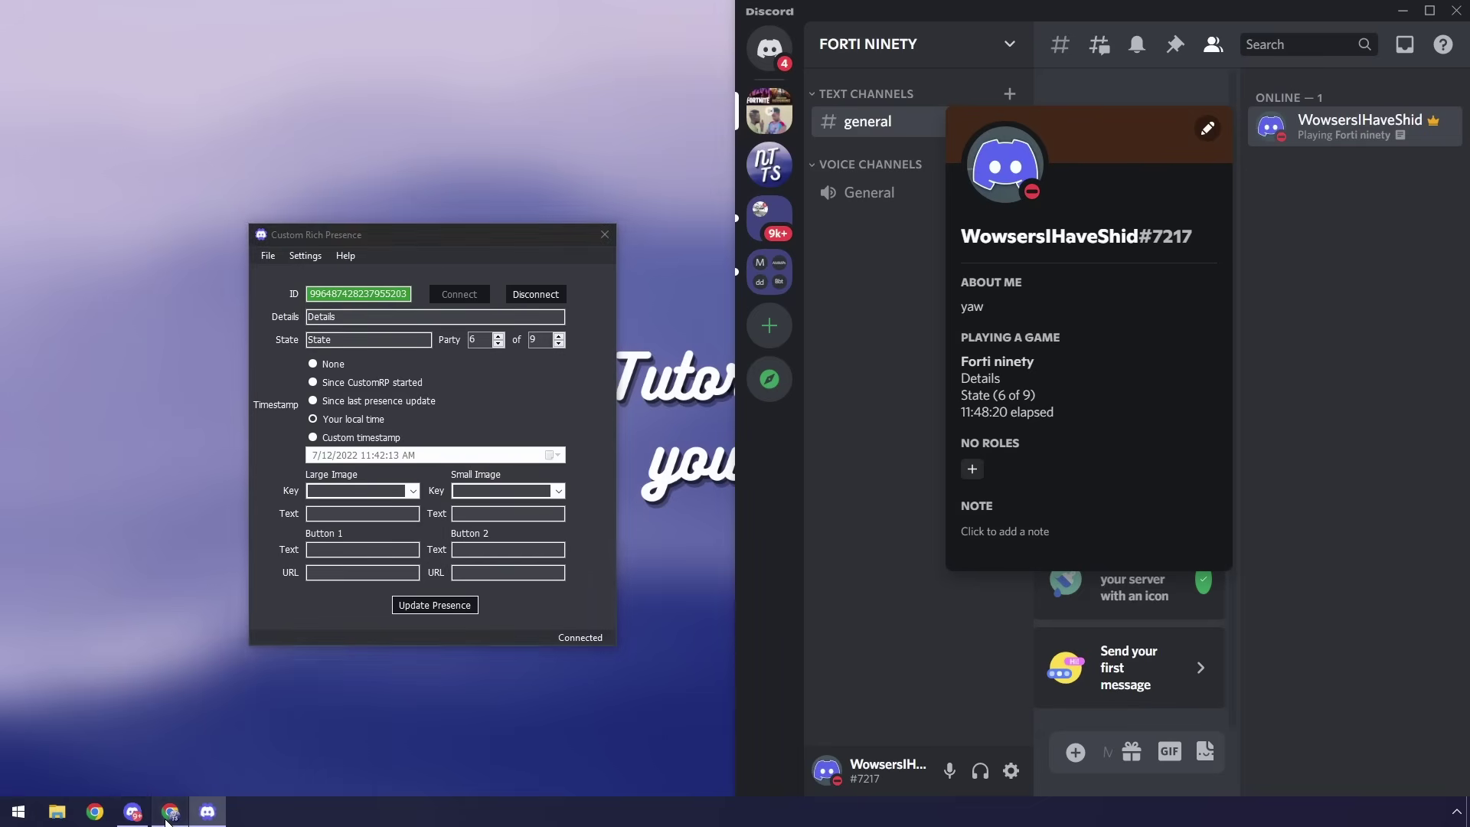
click(1003, 19)
double_click(1317, 11)
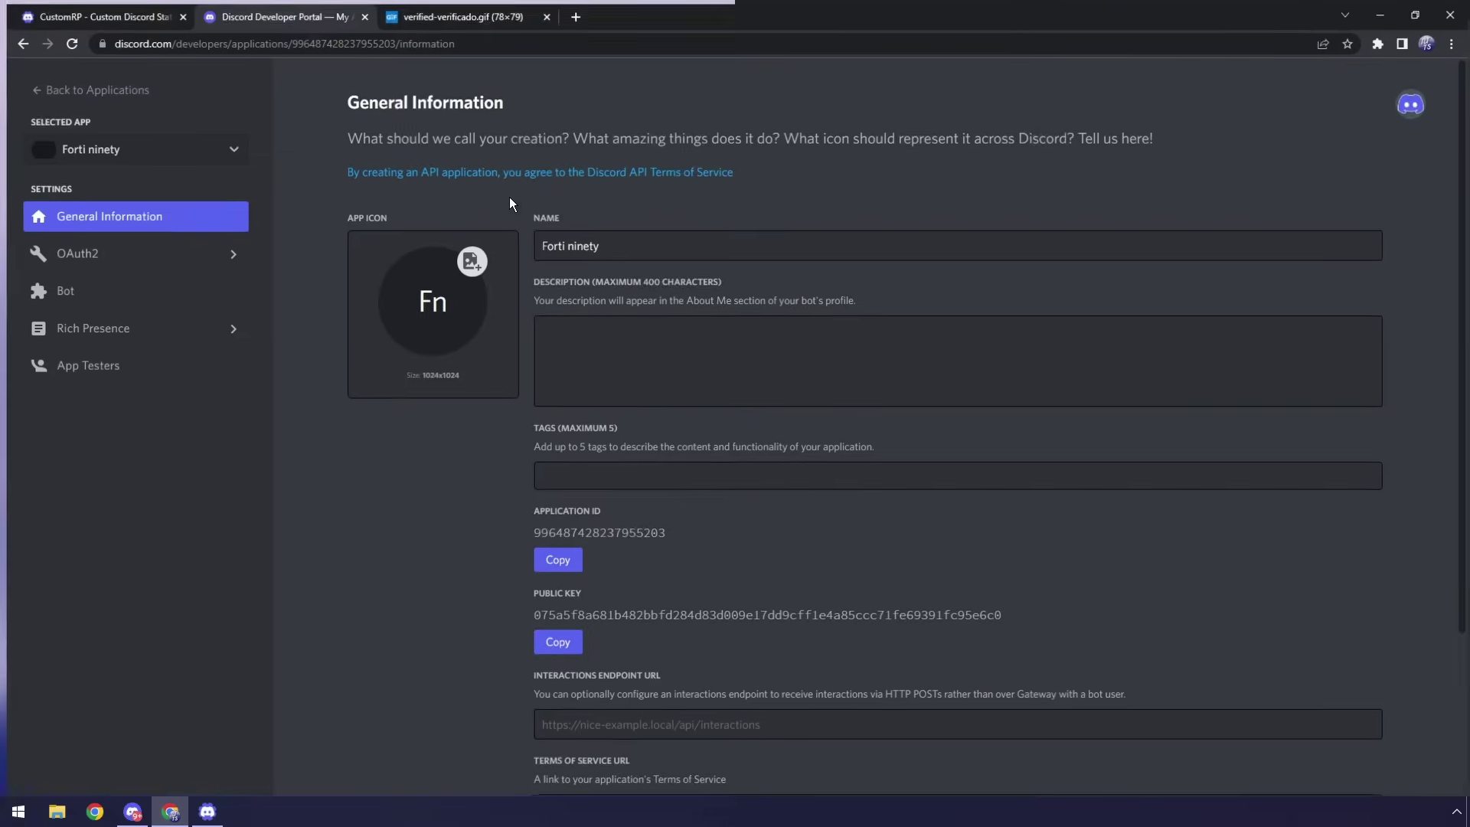
click(86, 325)
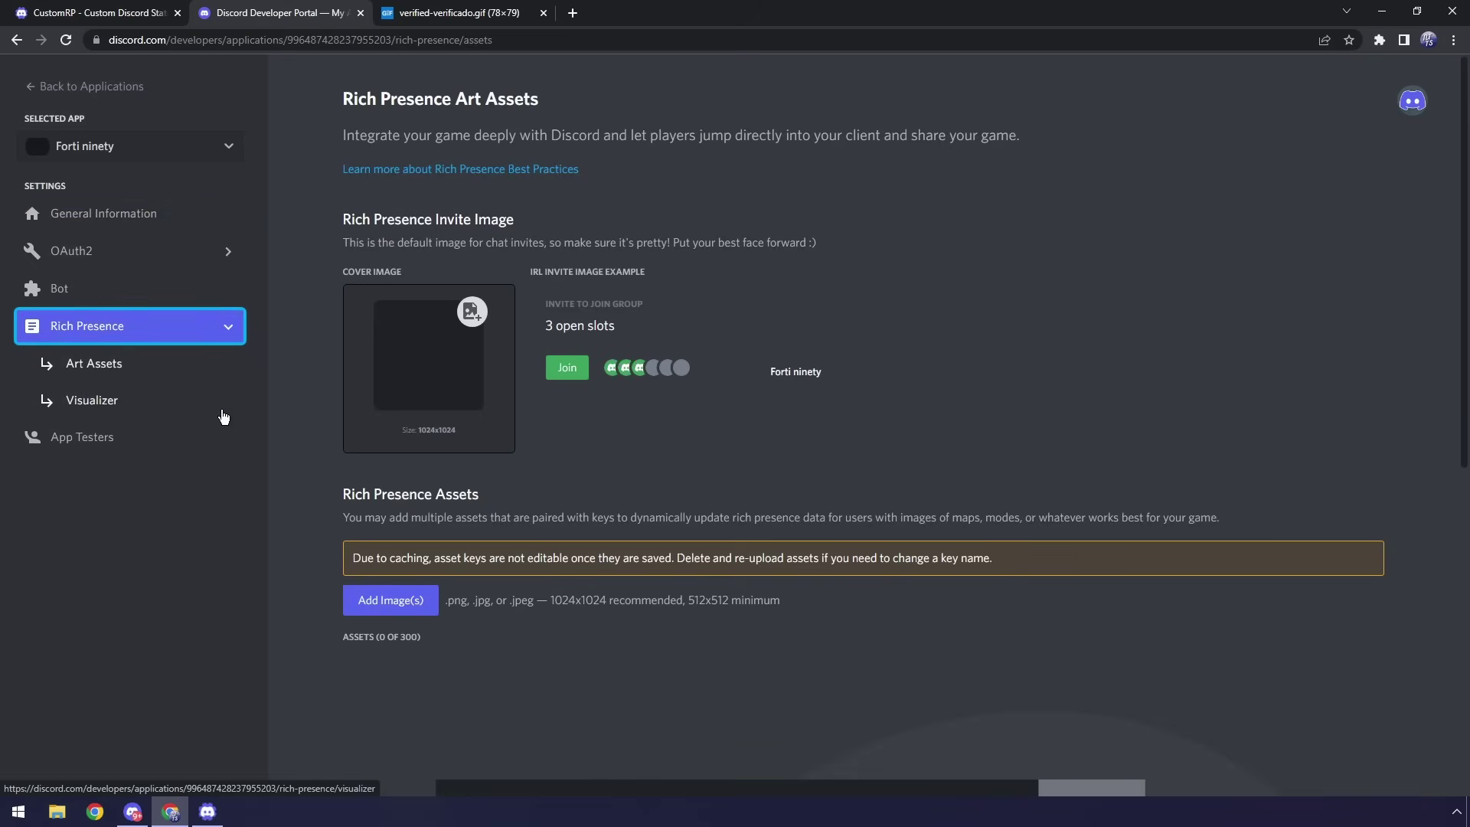
Open a new browser tab and search Google Images for "google"
double_click(641, 10)
double_click(602, 14)
click(571, 13)
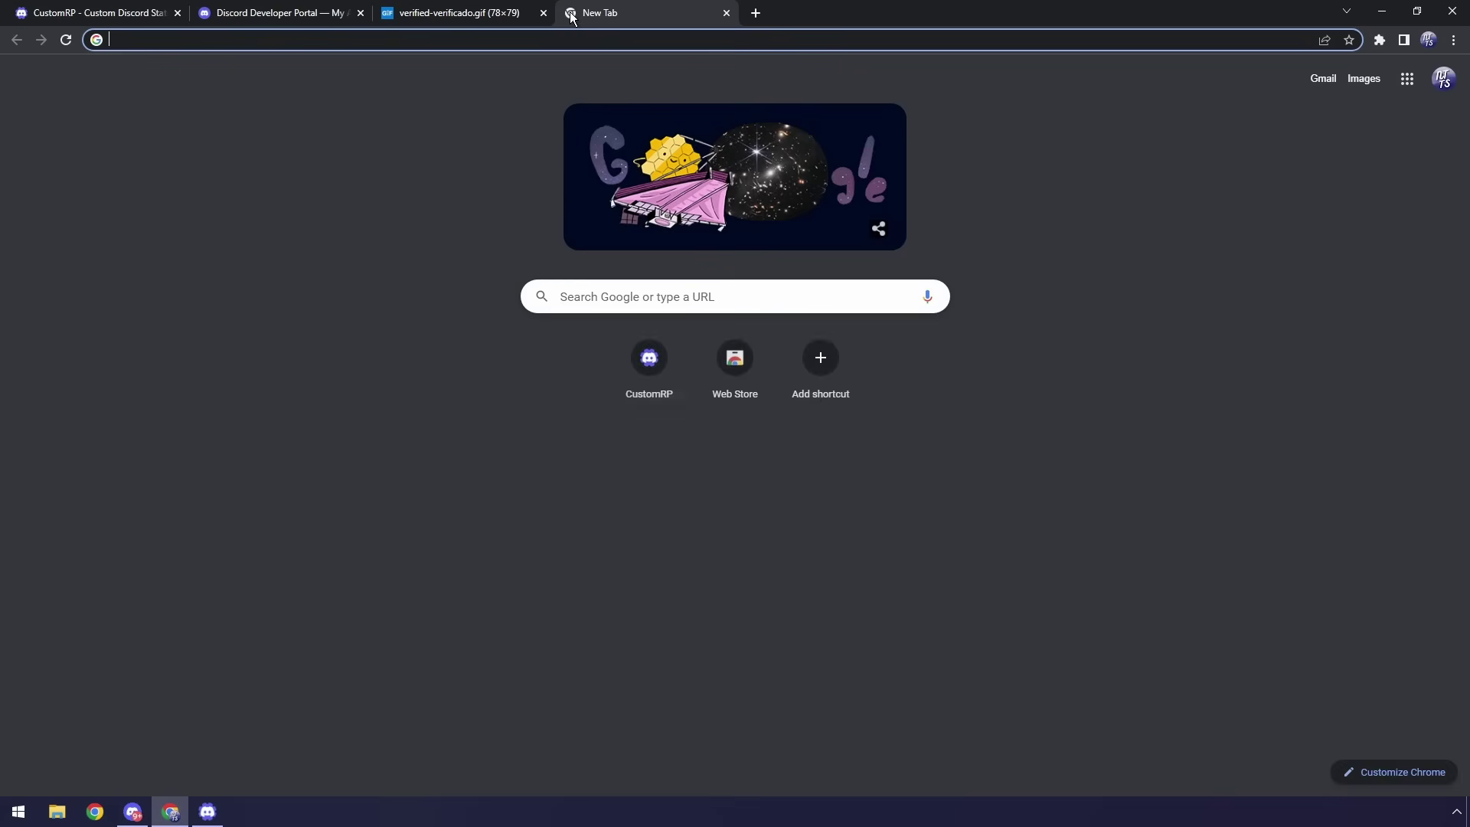
text(google)
key(Return)
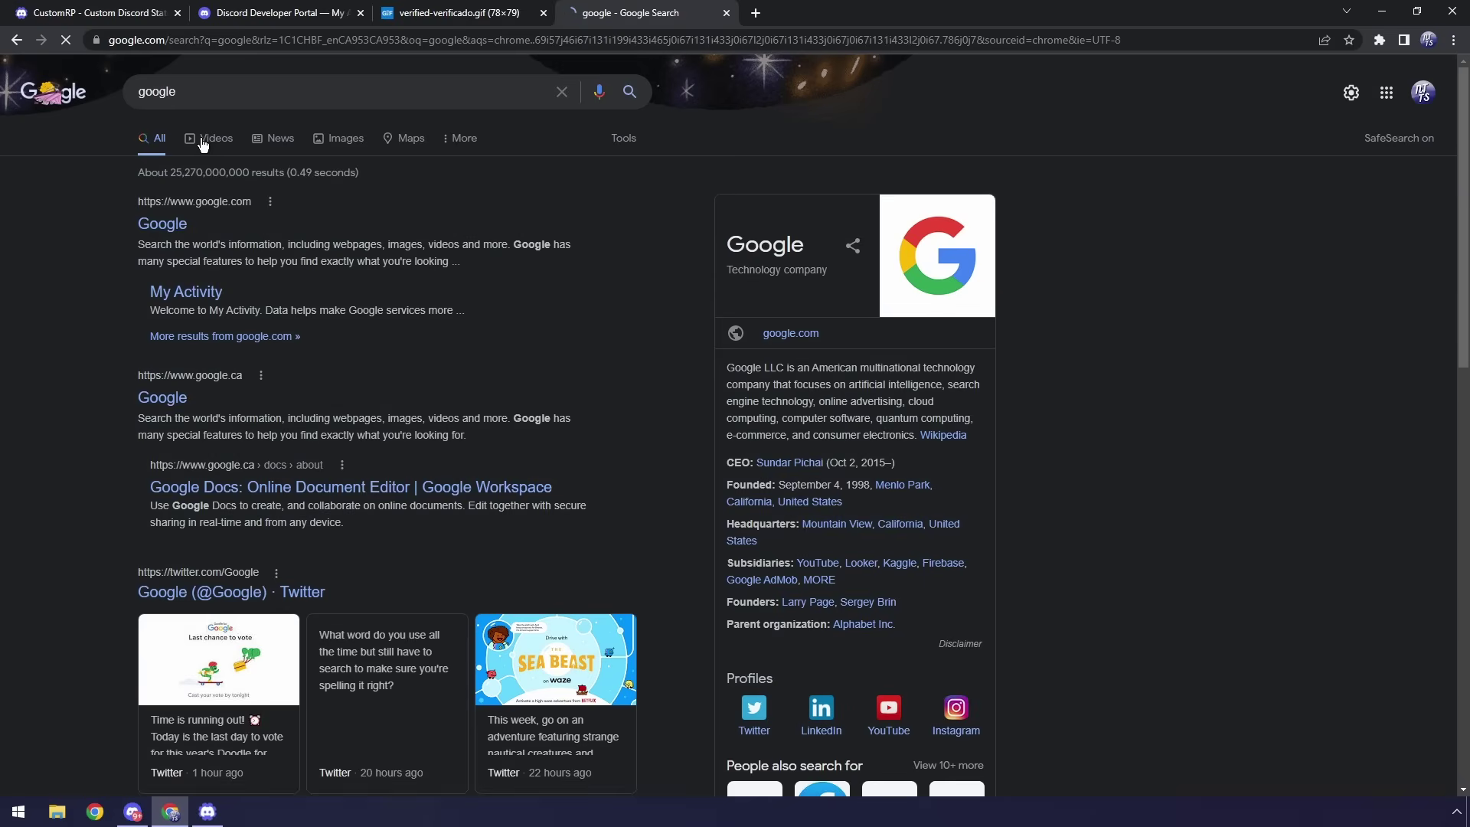
click(337, 140)
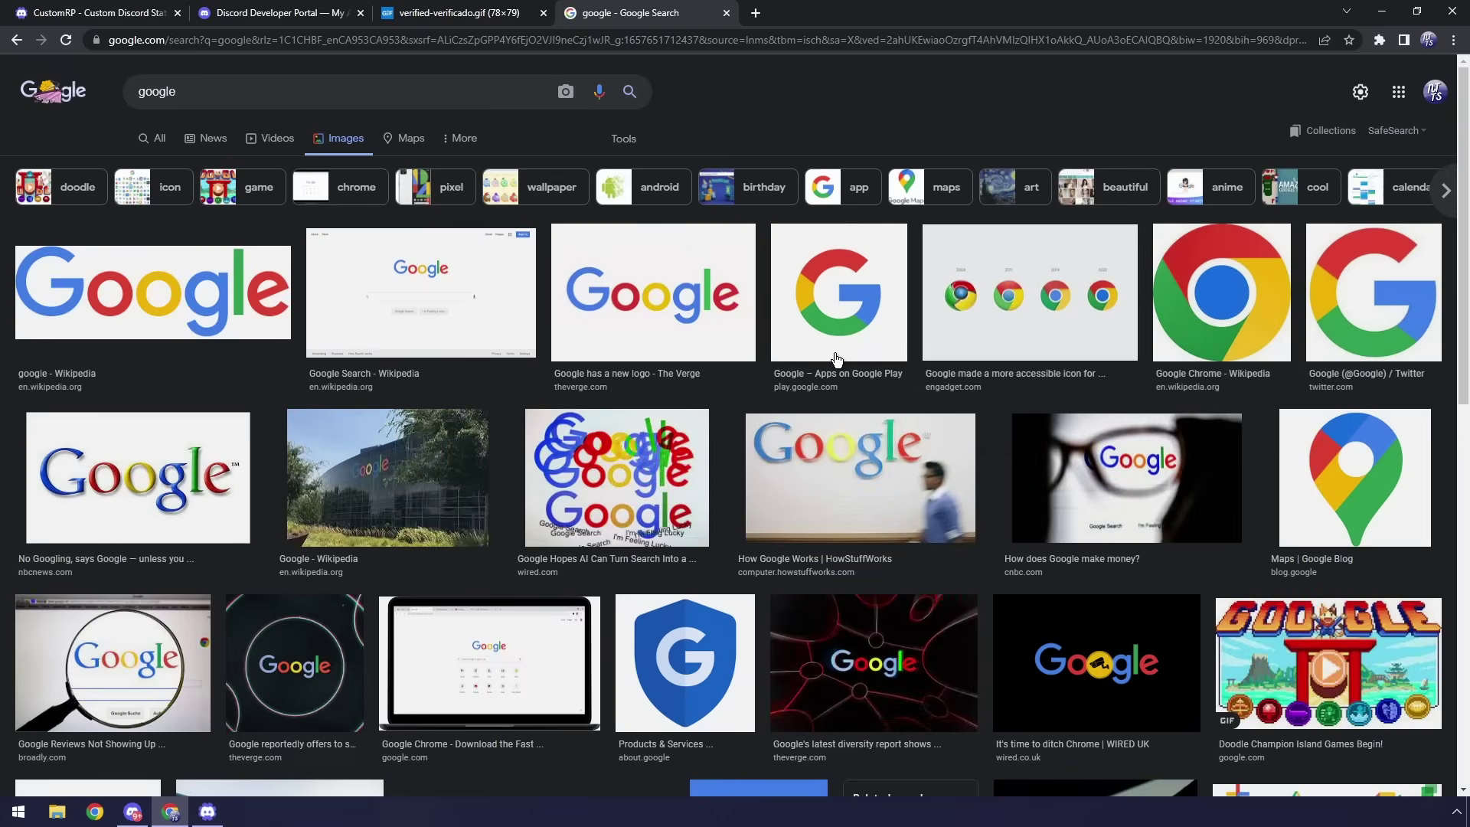
Copy the image address of the Google G logo, paste it as the large image key in CustomRP and update the presence
click(845, 317)
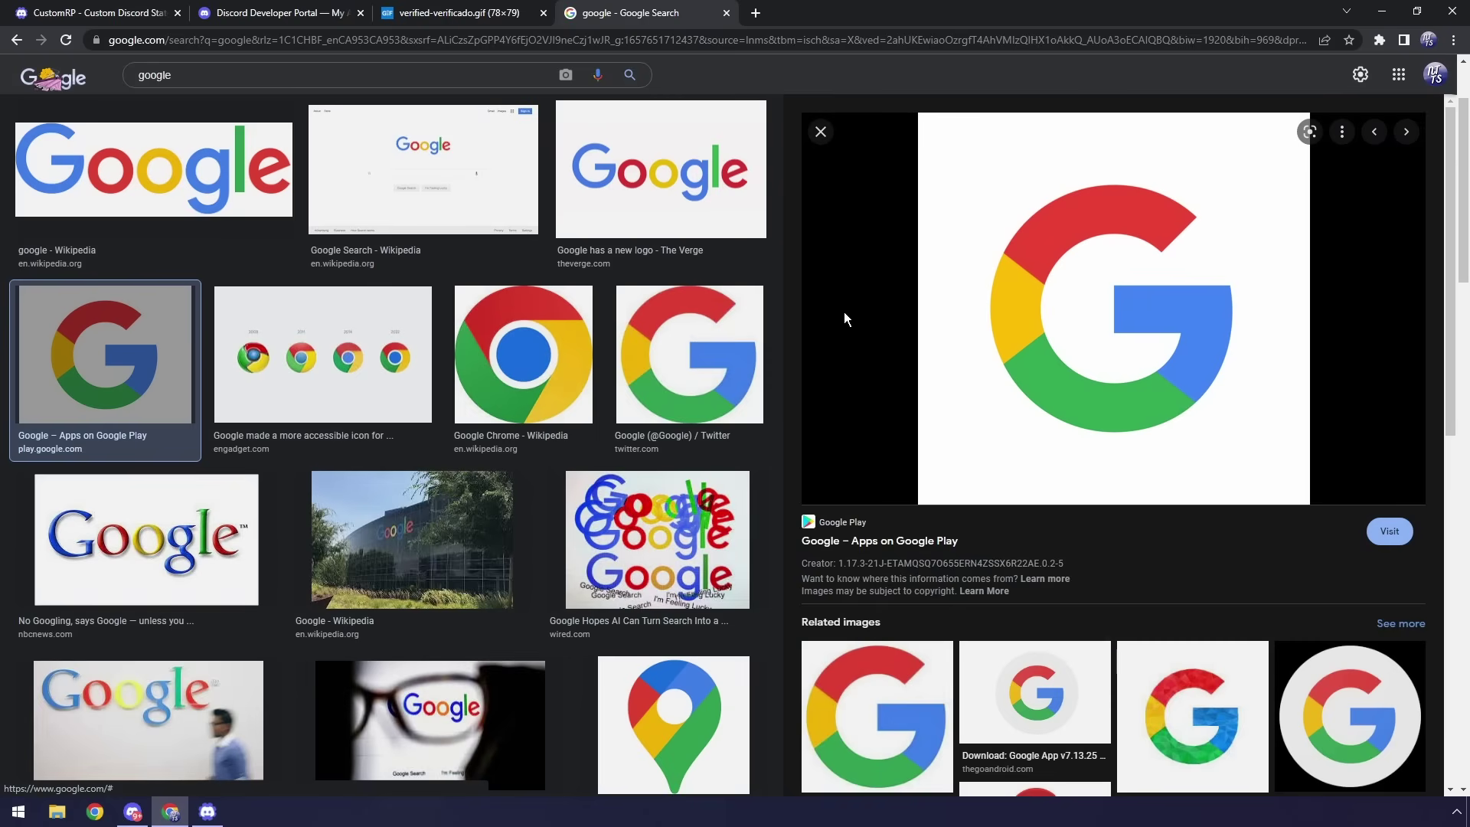
right_click(1040, 358)
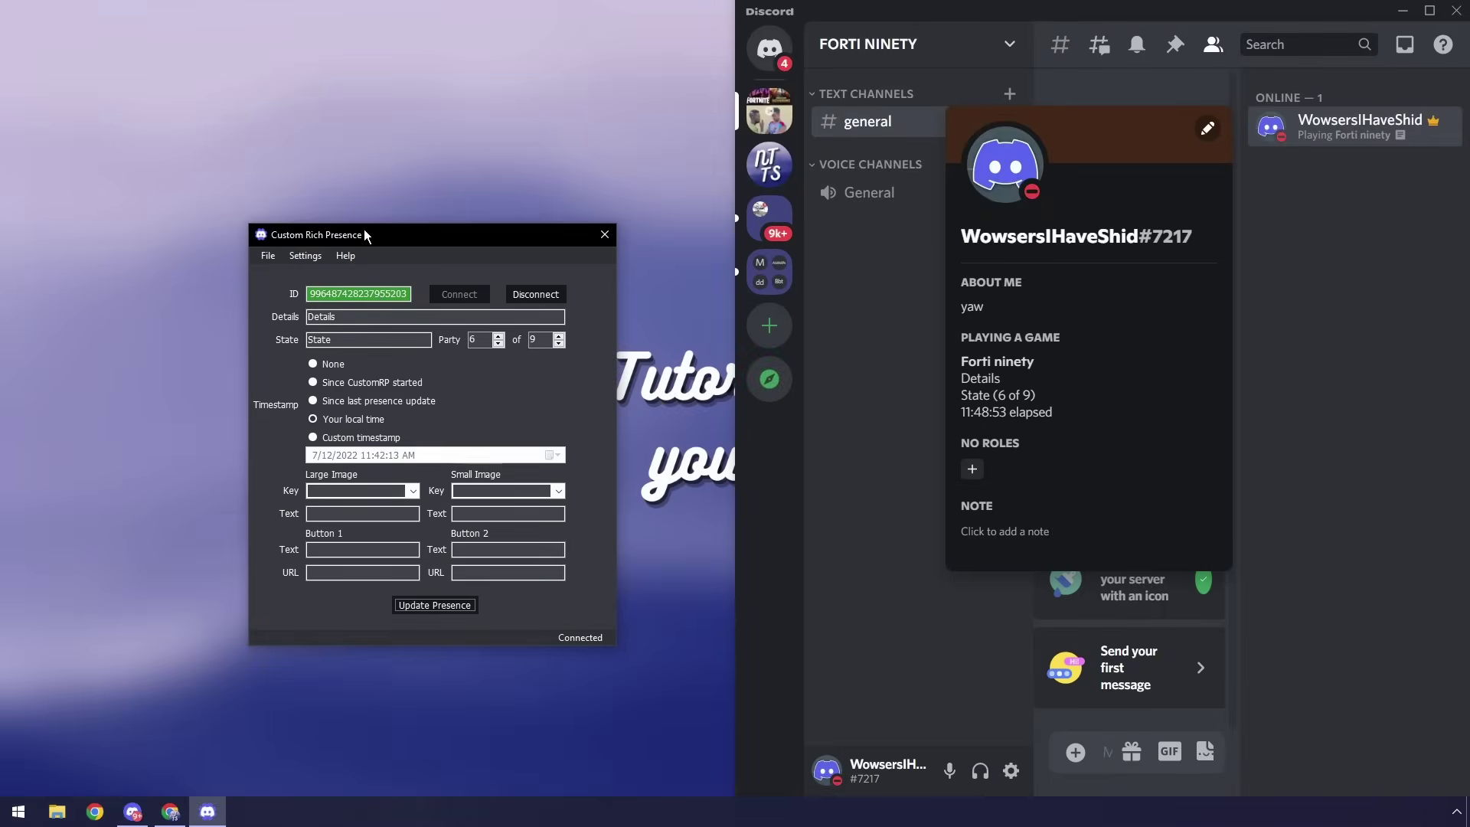
click(357, 491)
key(ctrl+v)
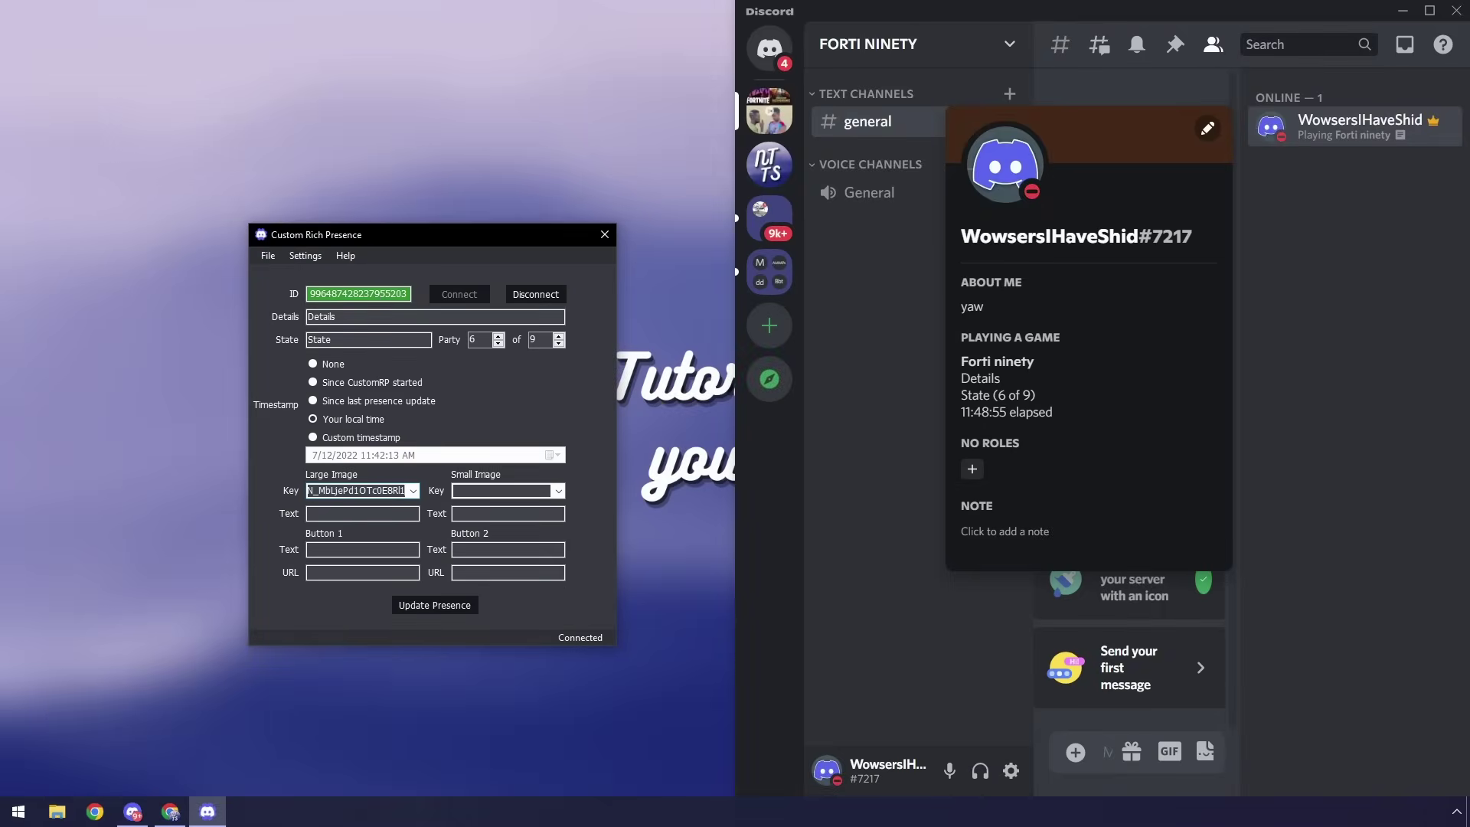
click(417, 606)
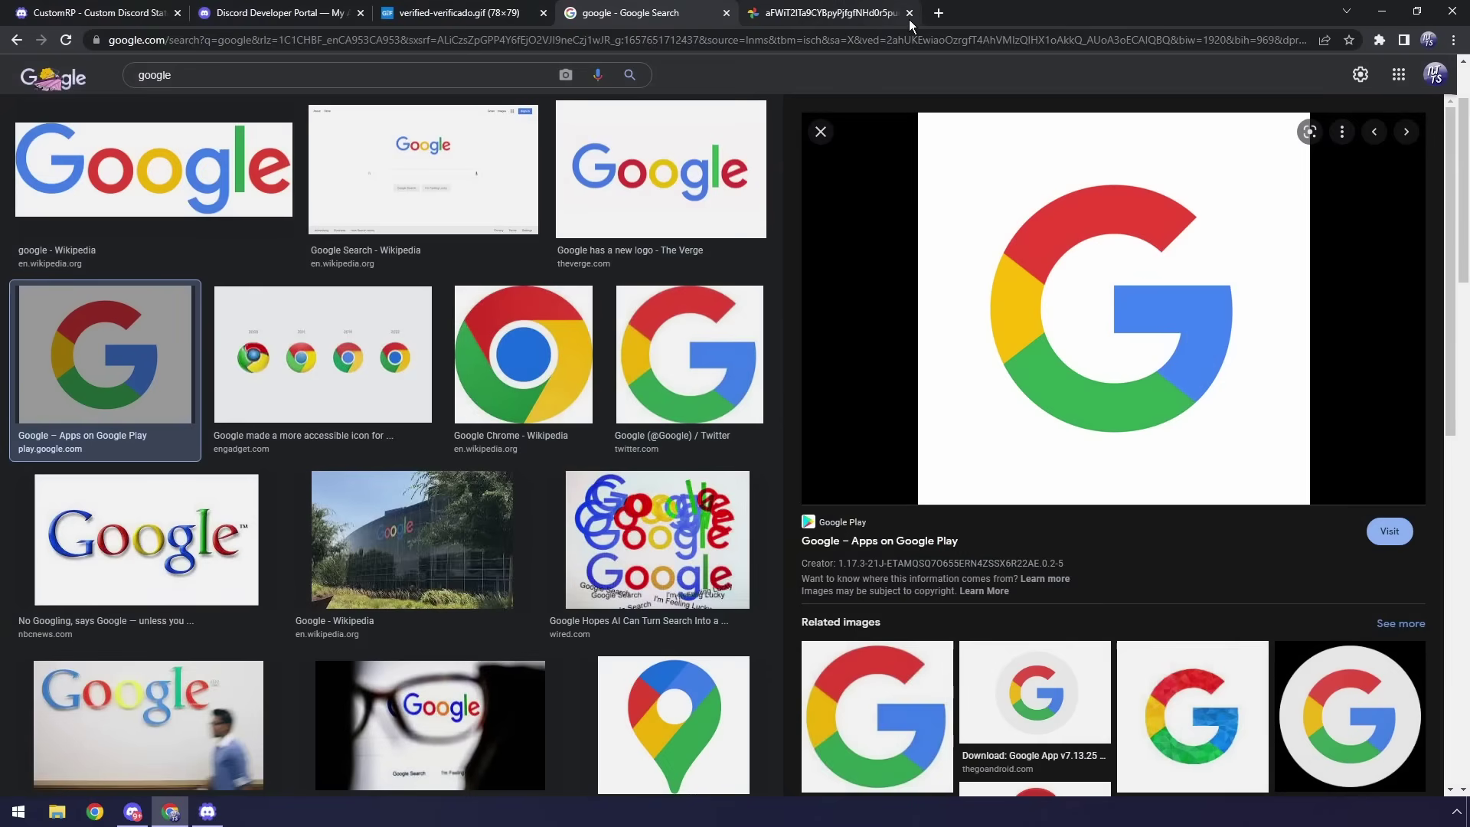
Return to the browser, close the separate logo image tab and search Google Images for "fortnite gif"
click(903, 17)
click(910, 13)
click(459, 71)
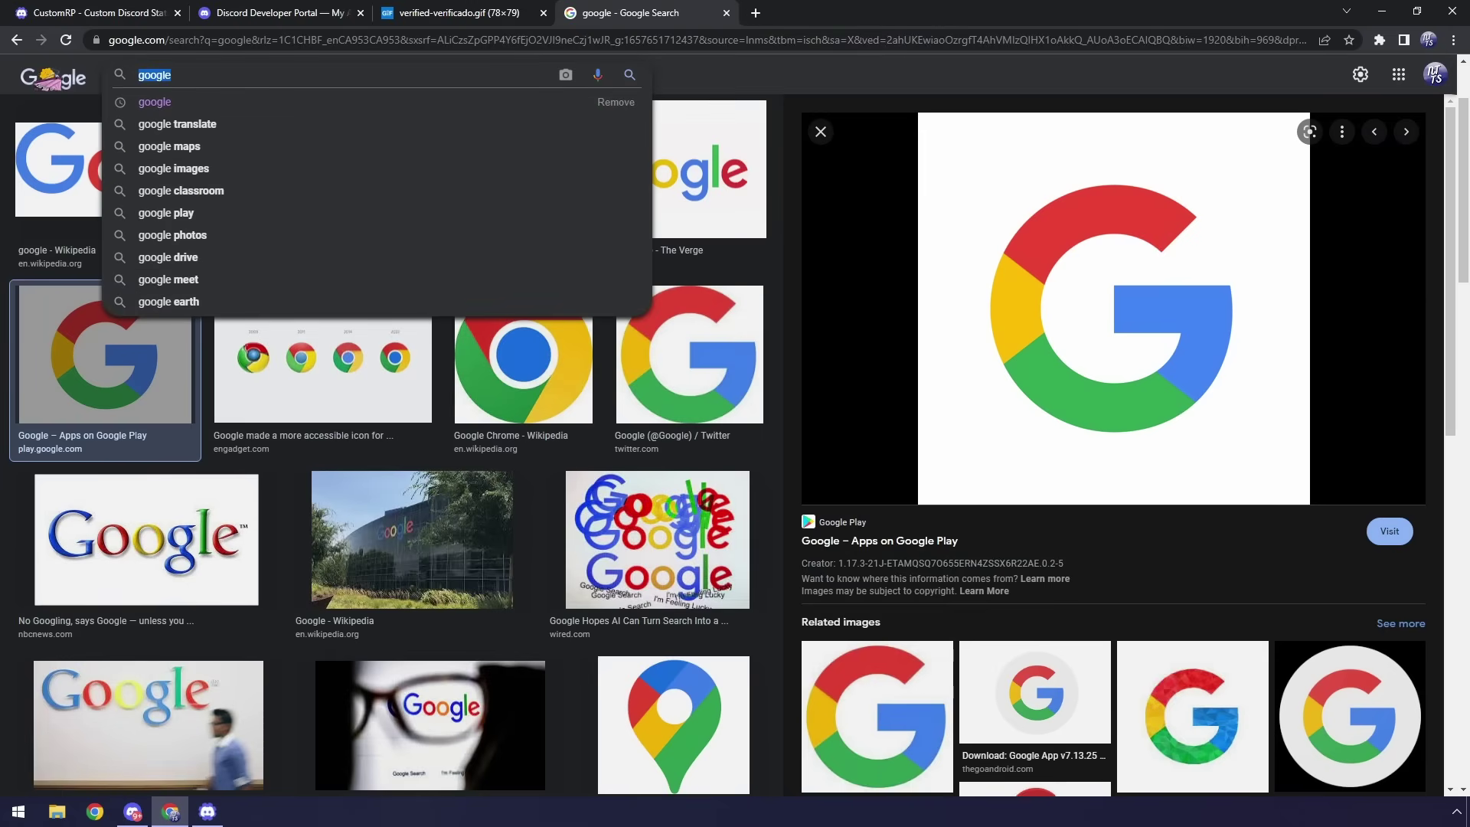
text(fortnite )
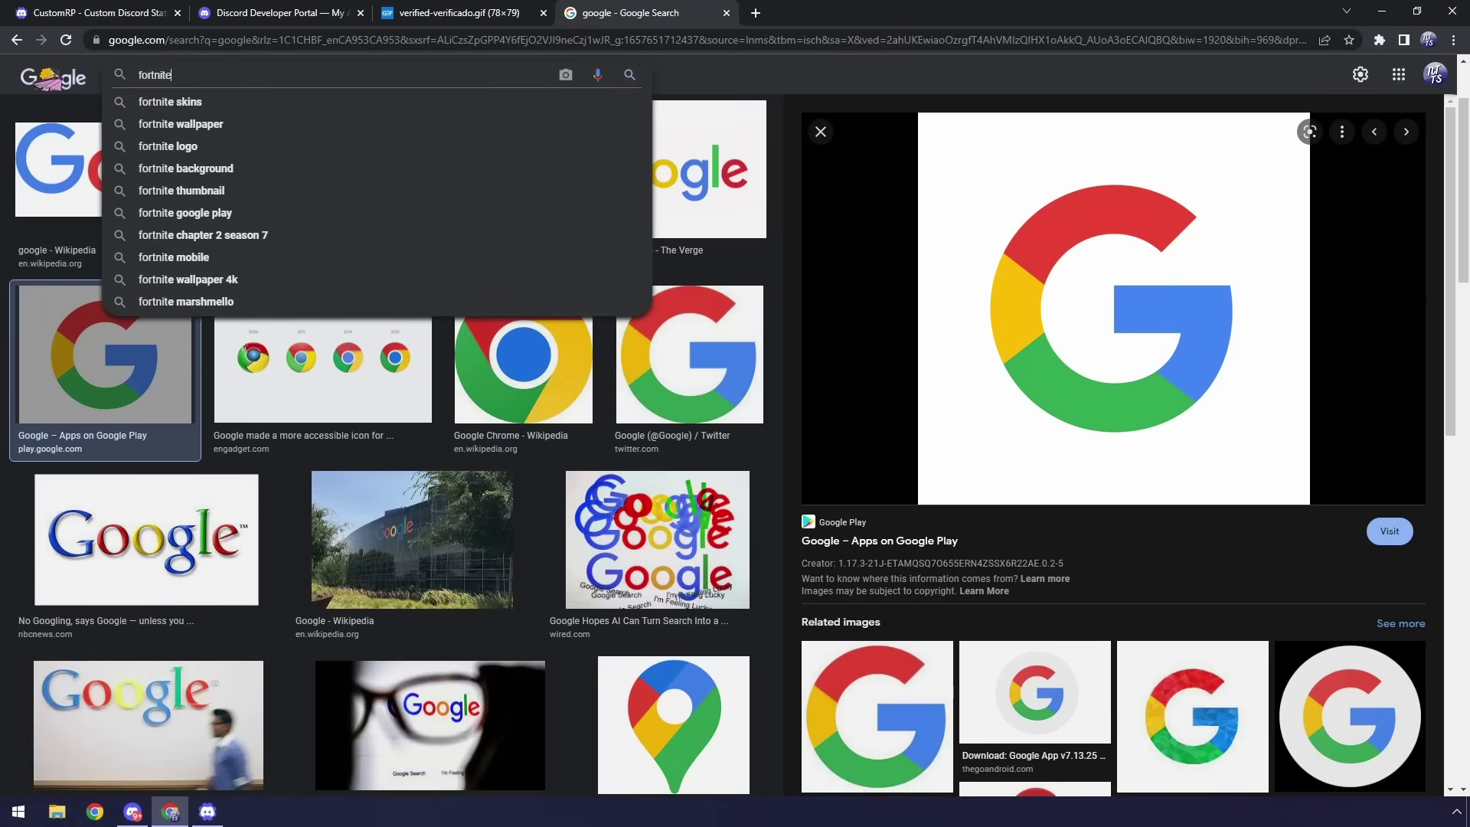
text(gif)
key(Return)
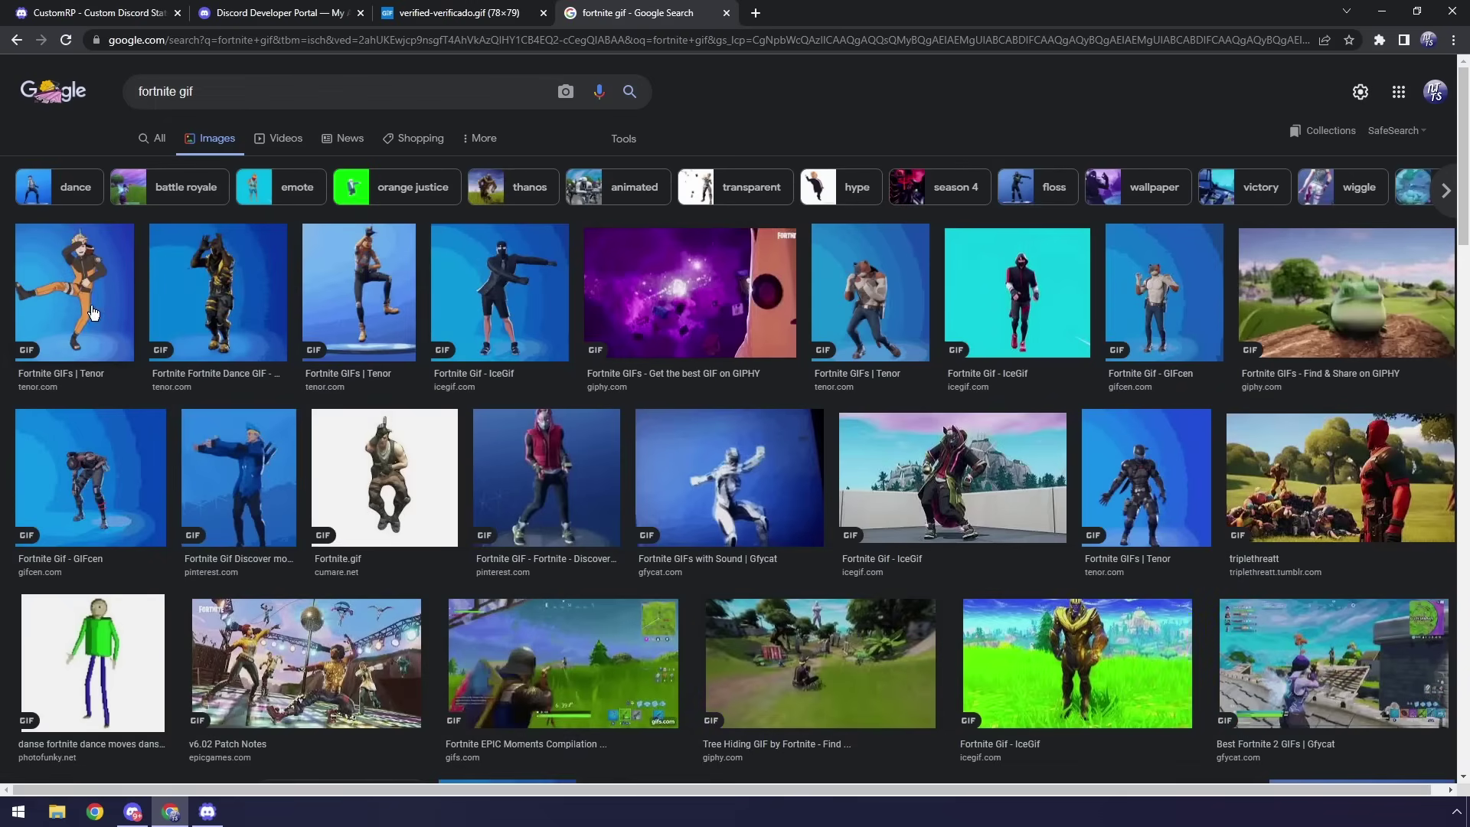
Copy the image address of the first Fortnite GIF from Tenor, set it as both large and small image keys in CustomRP and update the presence
click(85, 305)
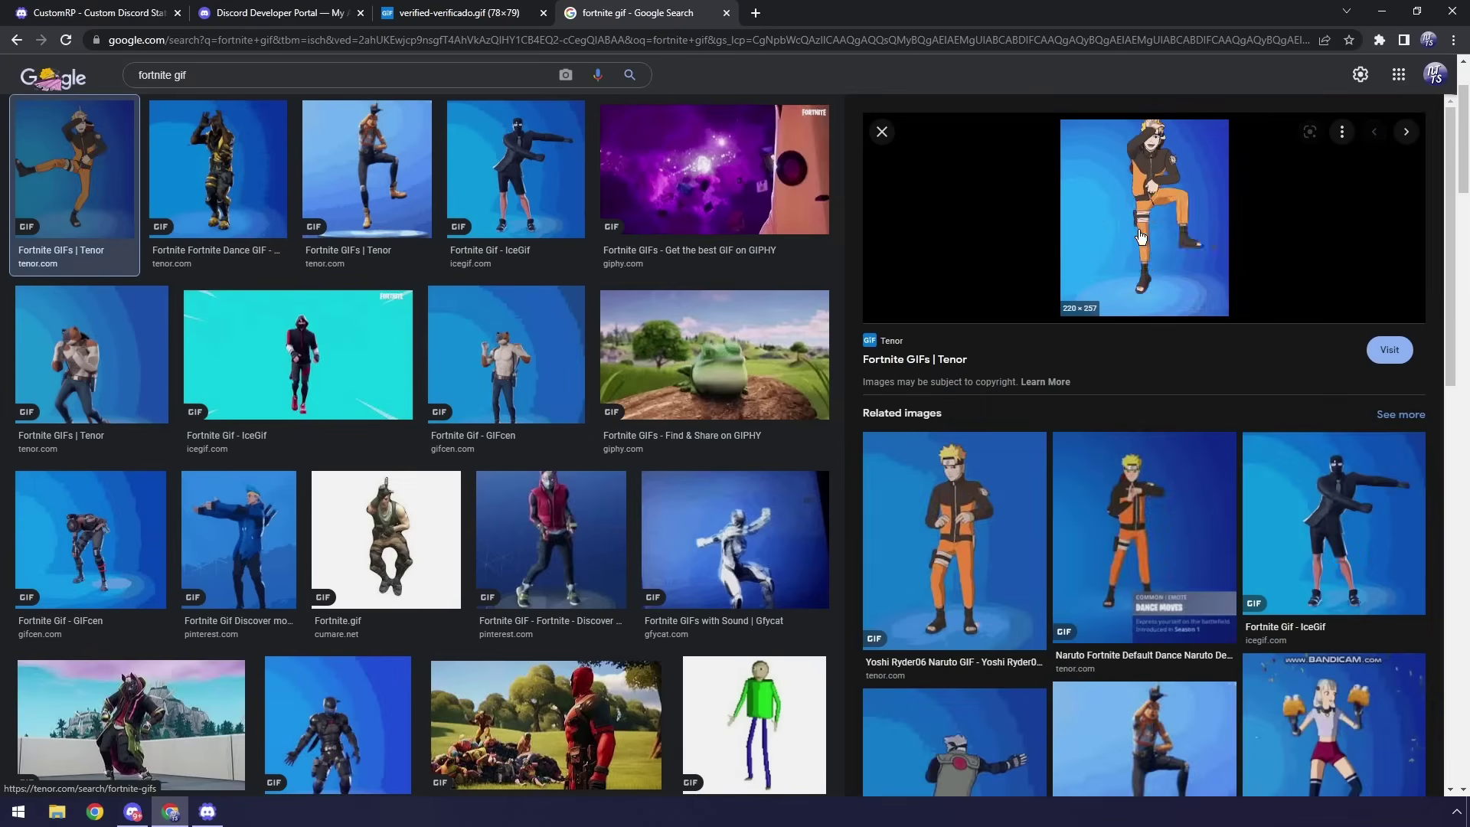
right_click(1161, 291)
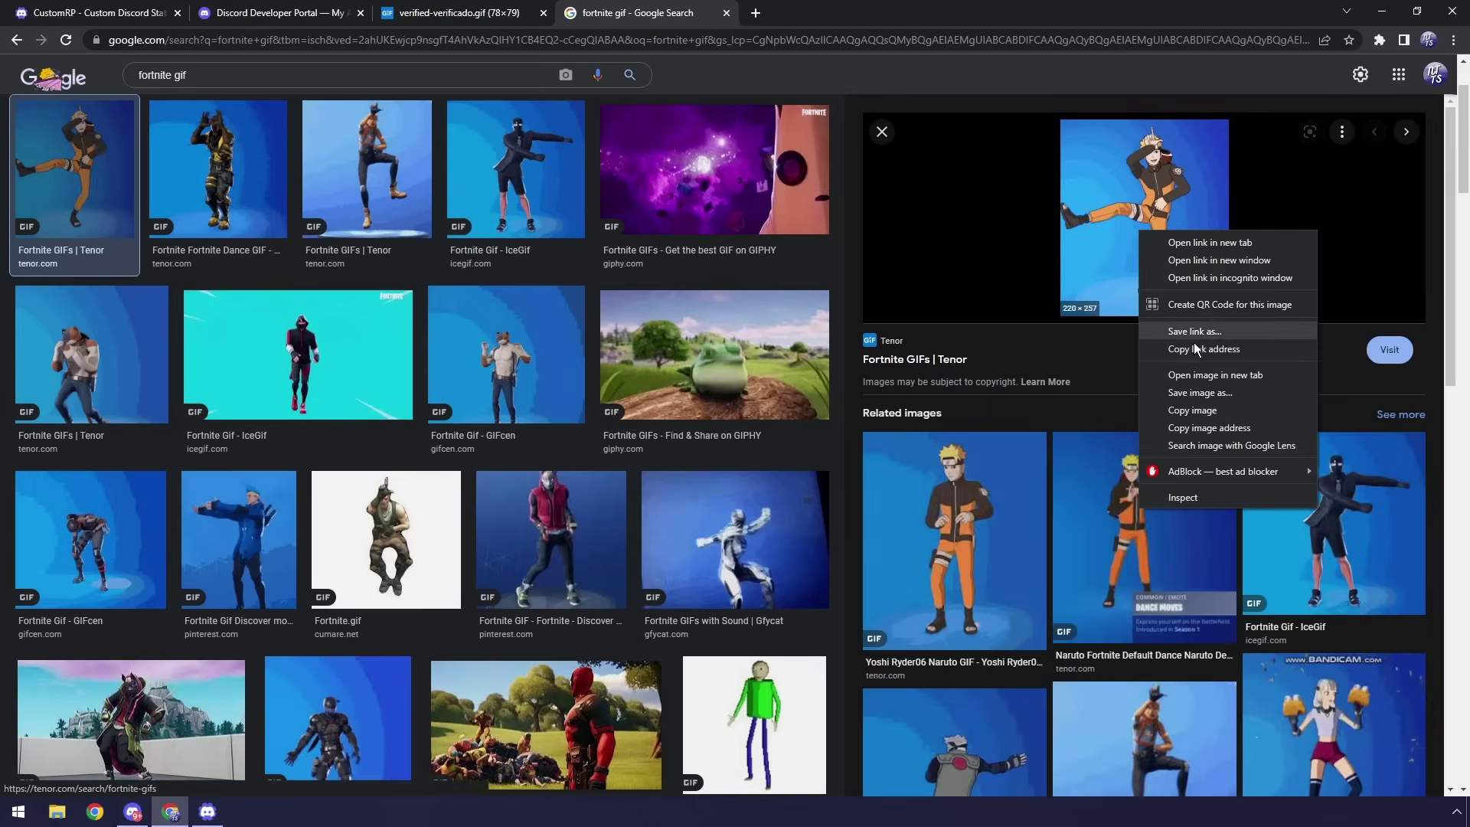
click(1200, 425)
click(1381, 11)
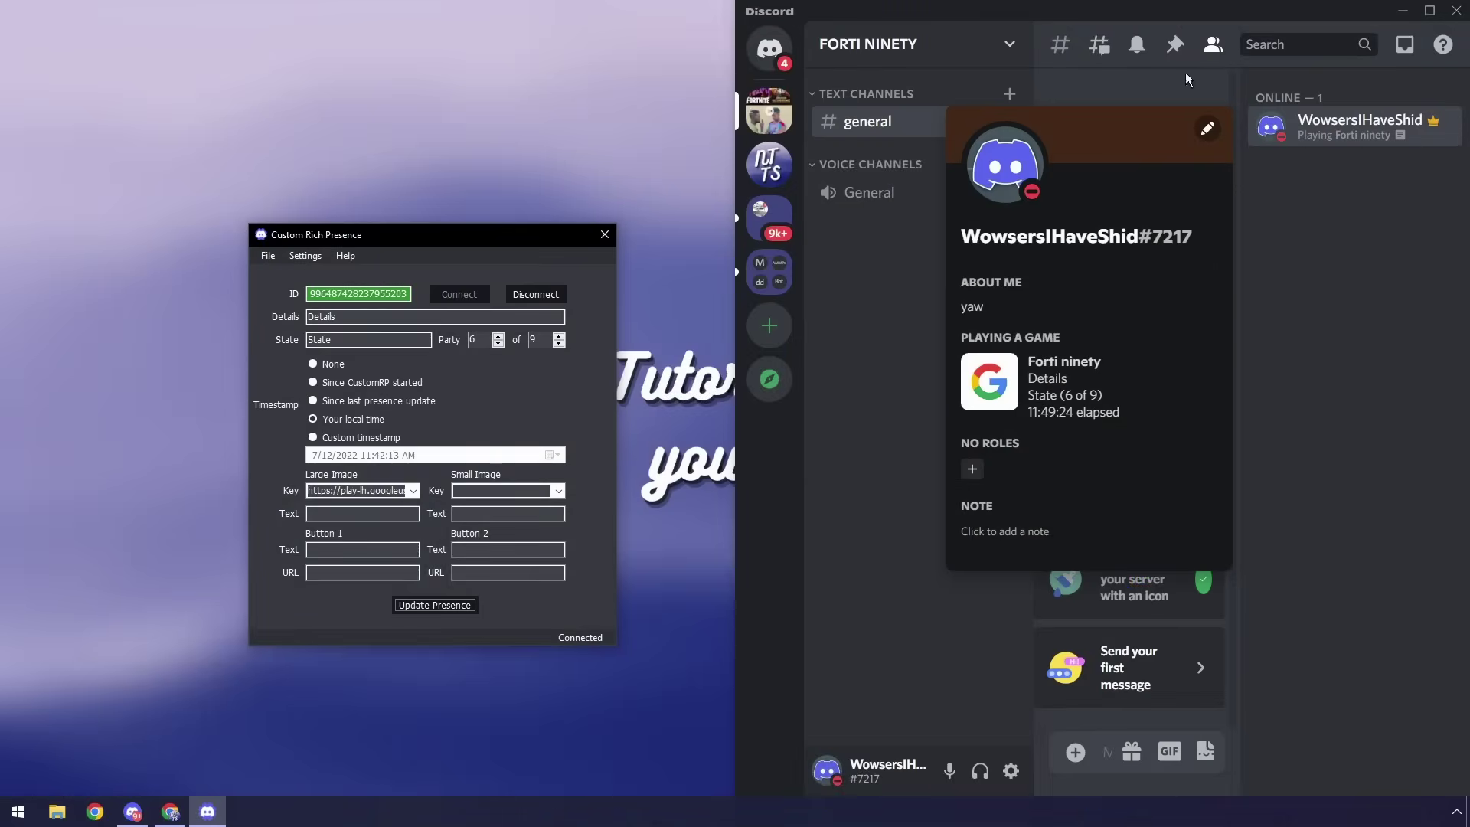
click(398, 496)
key(ctrl+v)
click(417, 606)
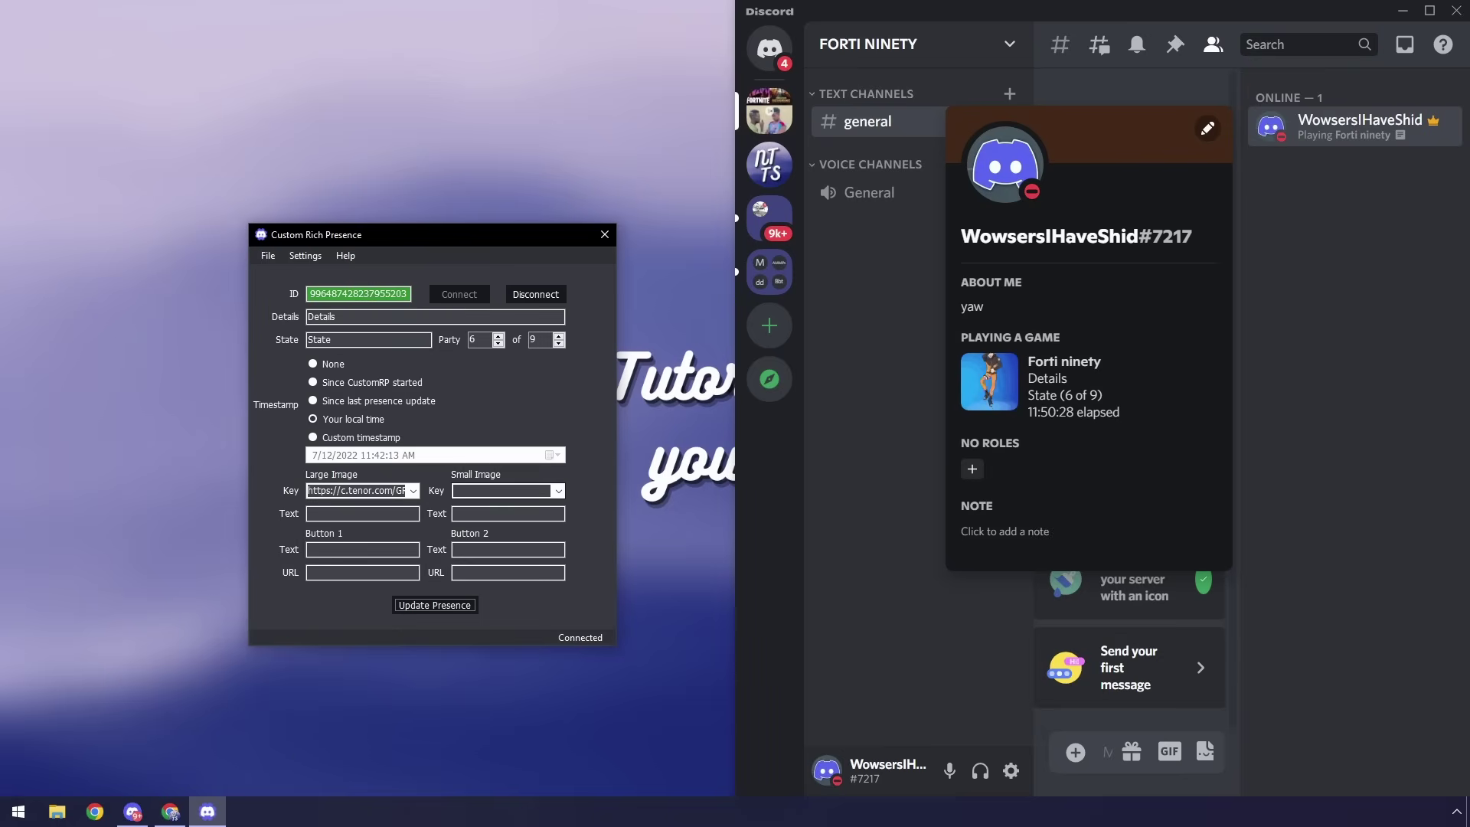
key(ctrl+v)
click(441, 612)
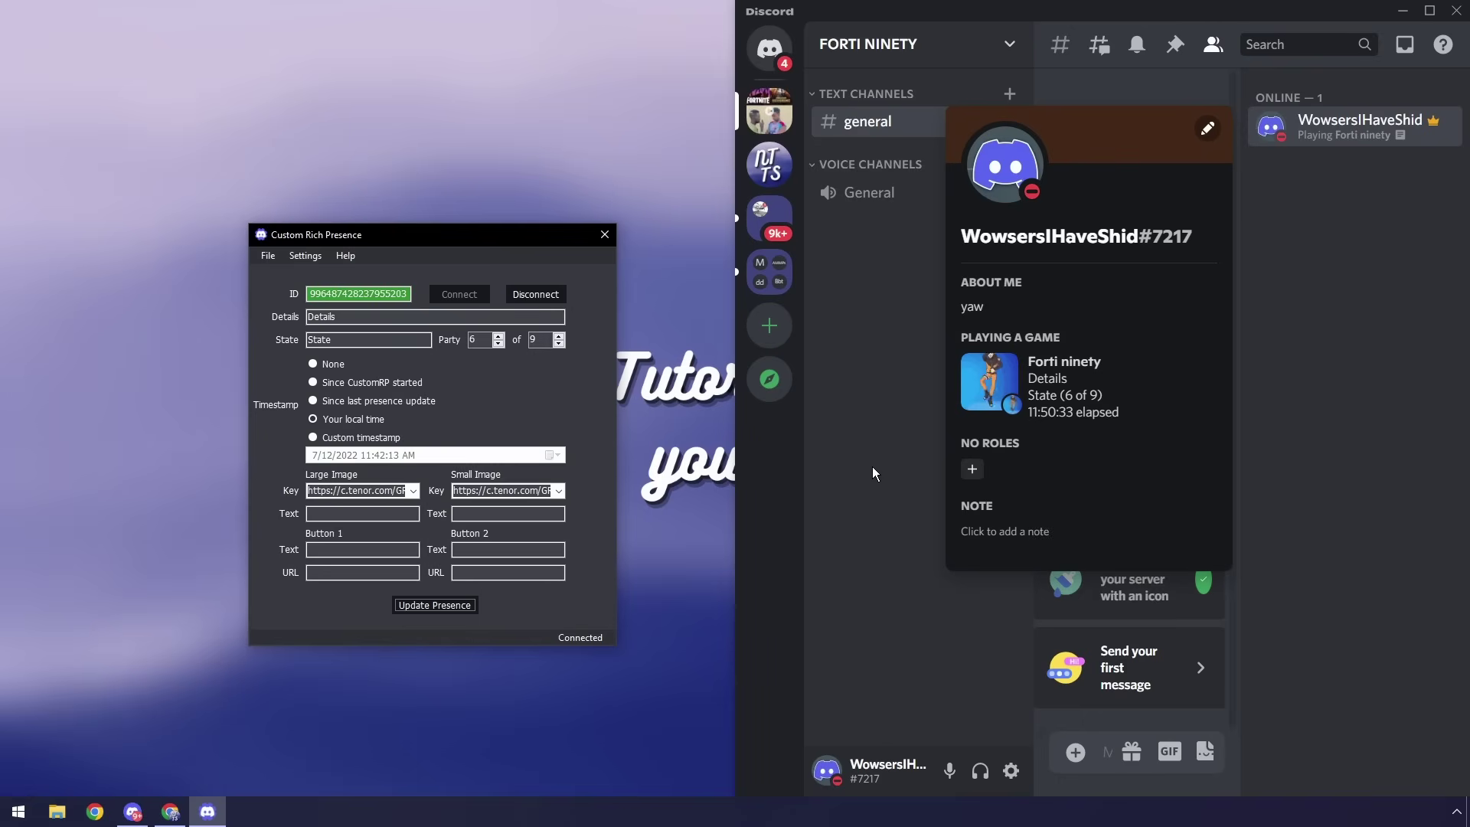
View the No Text To Speech profile card, then set the small image key to the verified-verificado.gif address and update the presence
click(771, 167)
click(1313, 132)
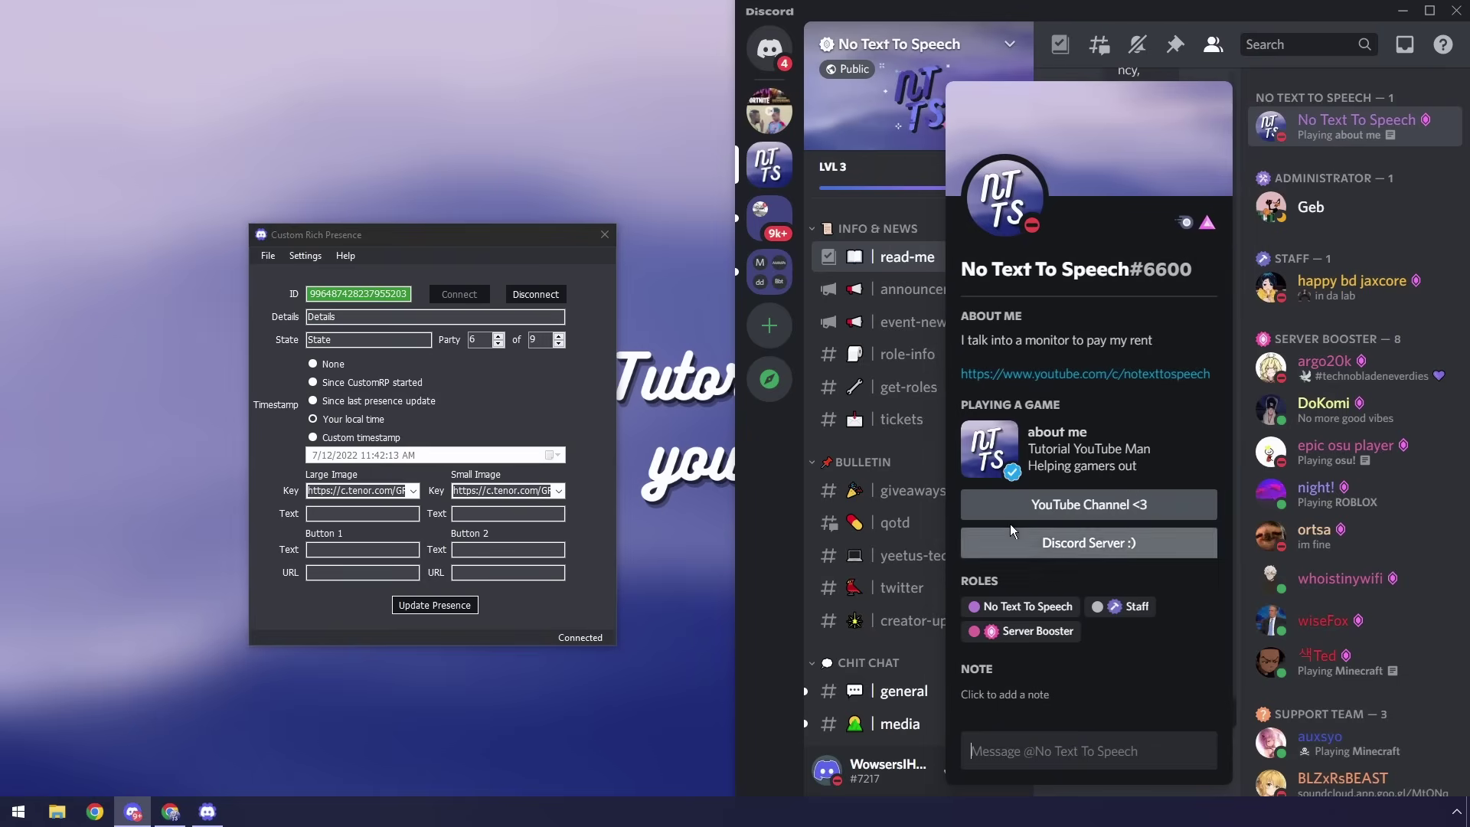
click(170, 811)
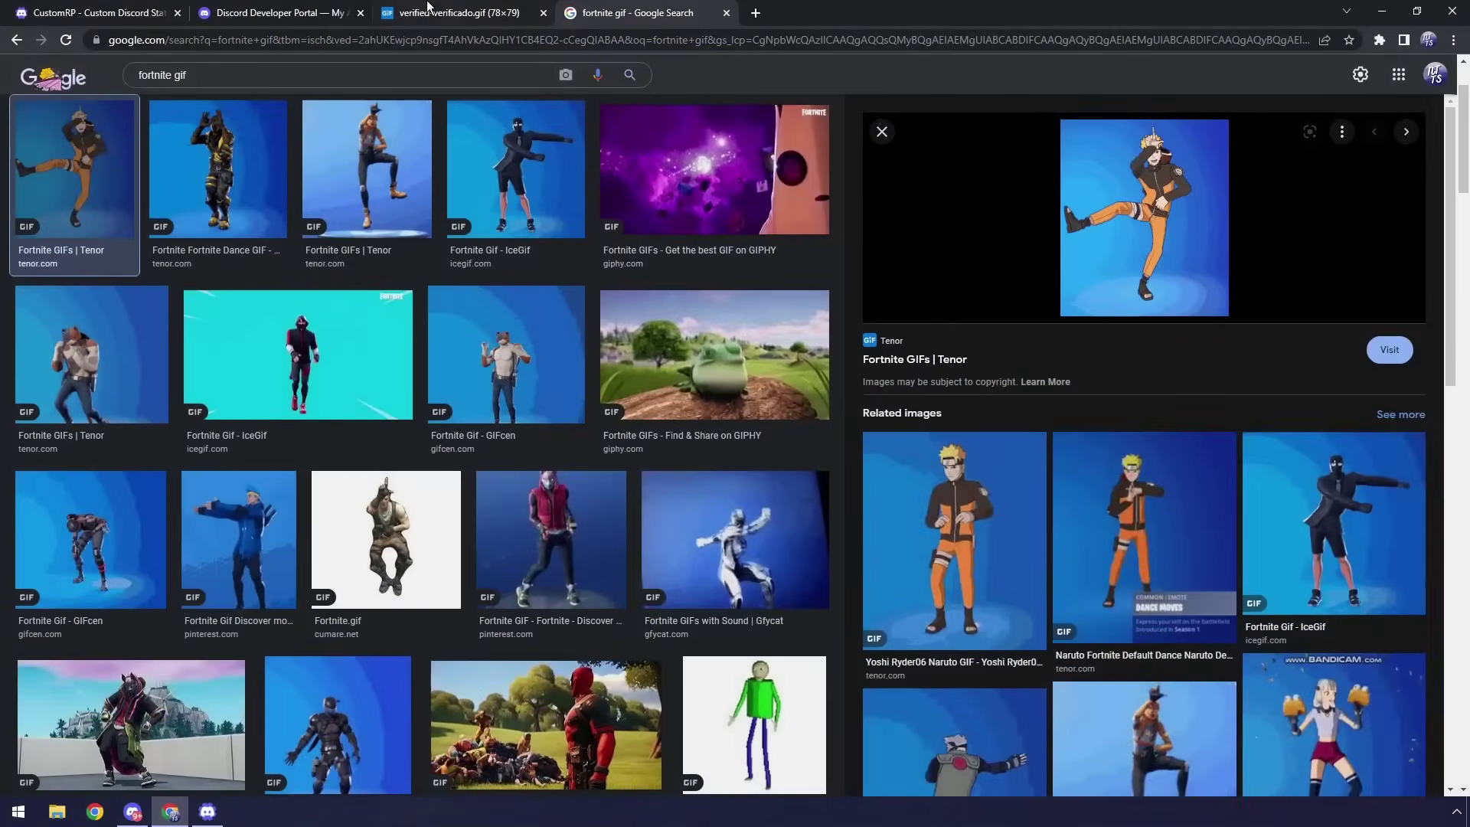
click(452, 13)
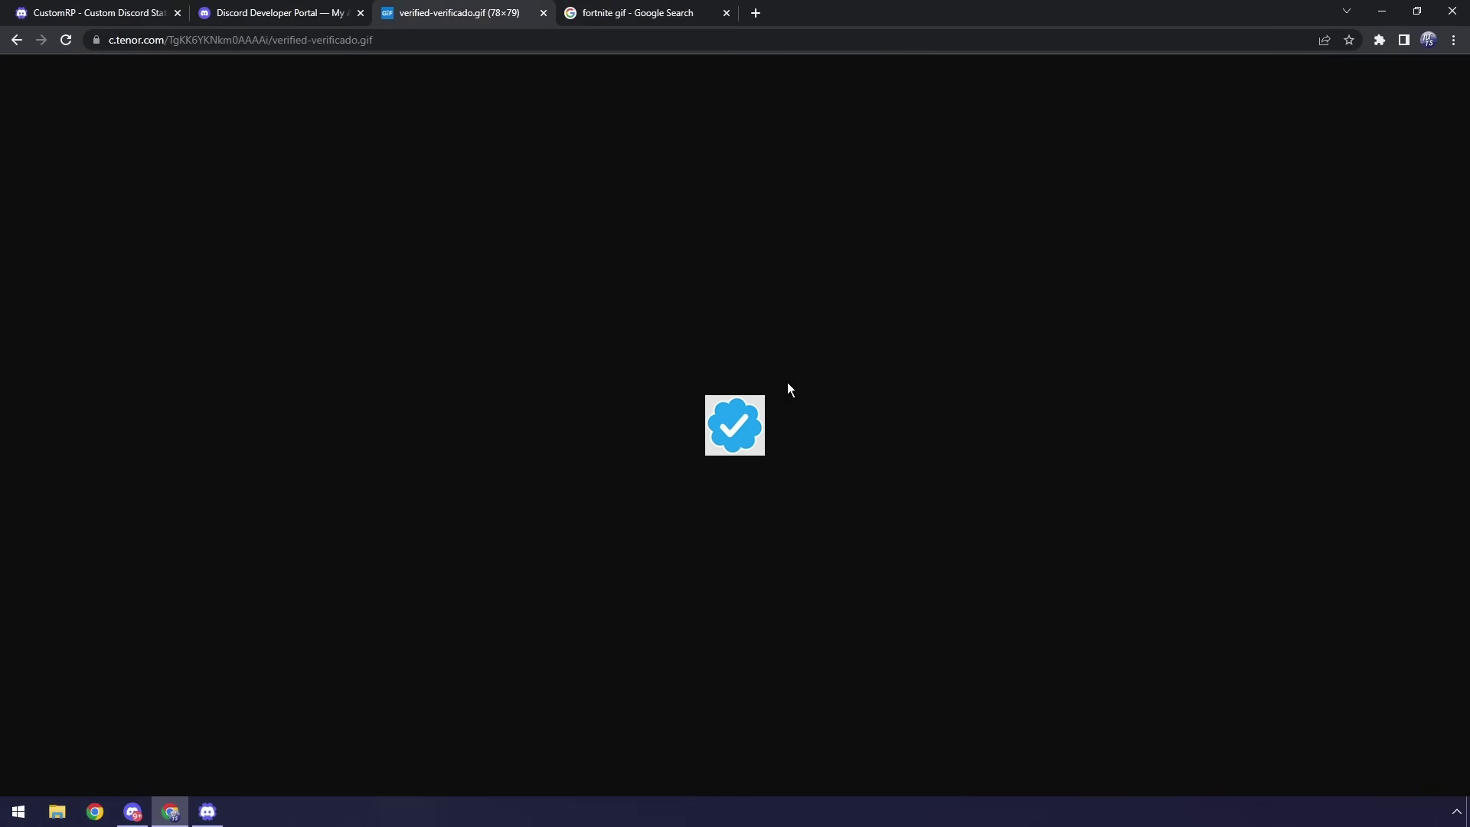
click(389, 43)
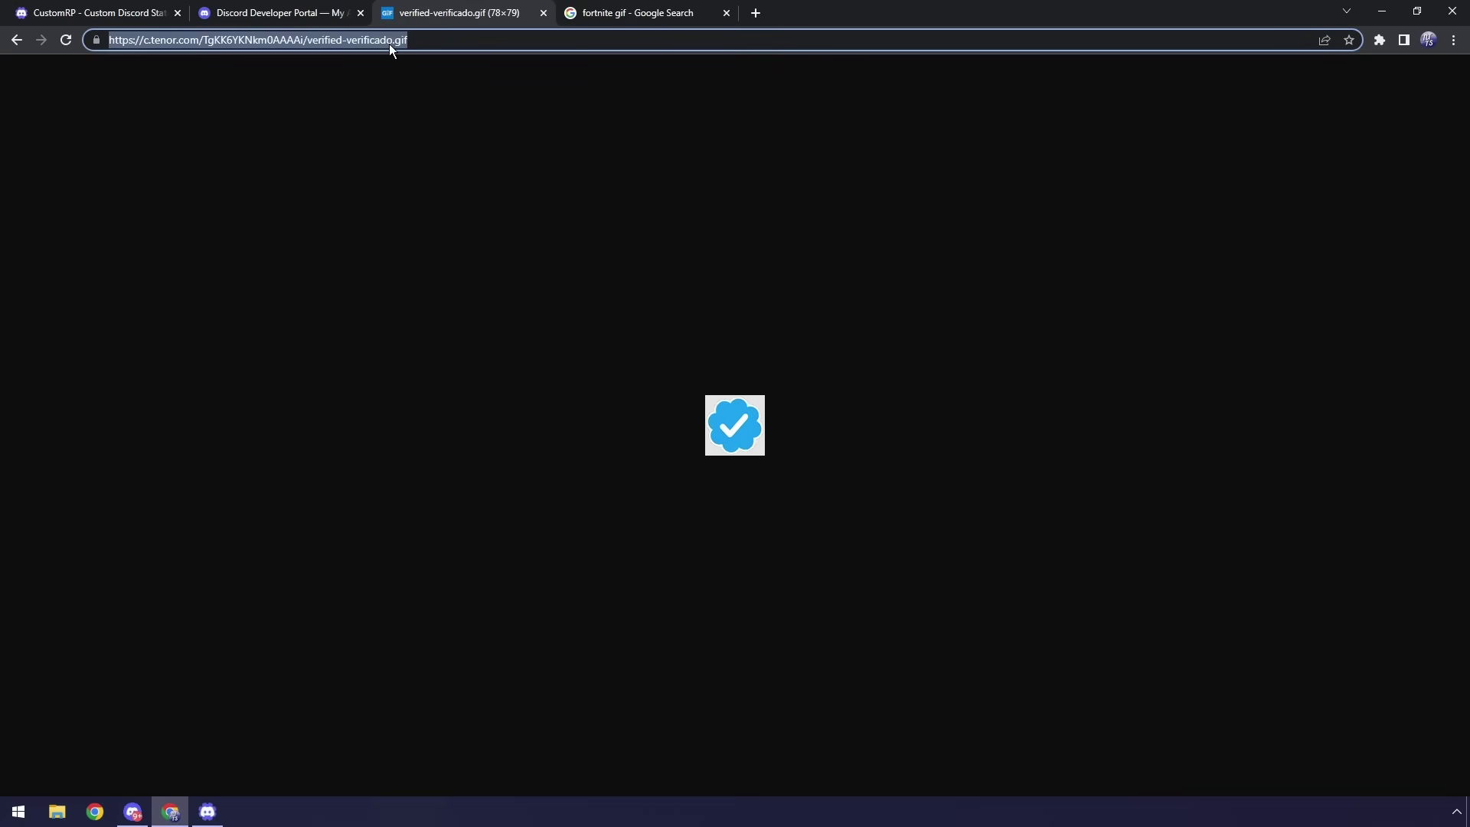
click(1382, 10)
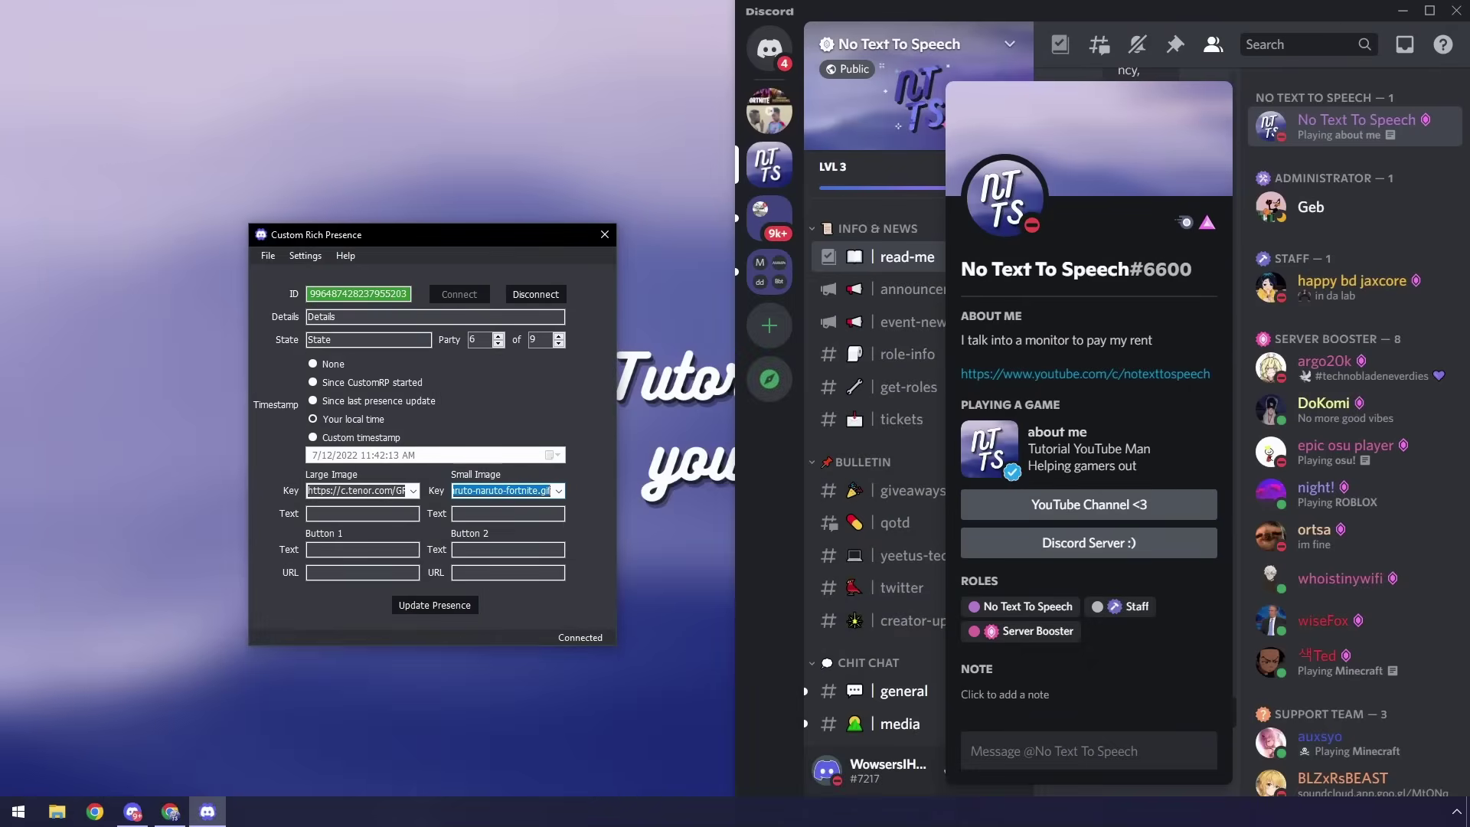
key(ctrl+v)
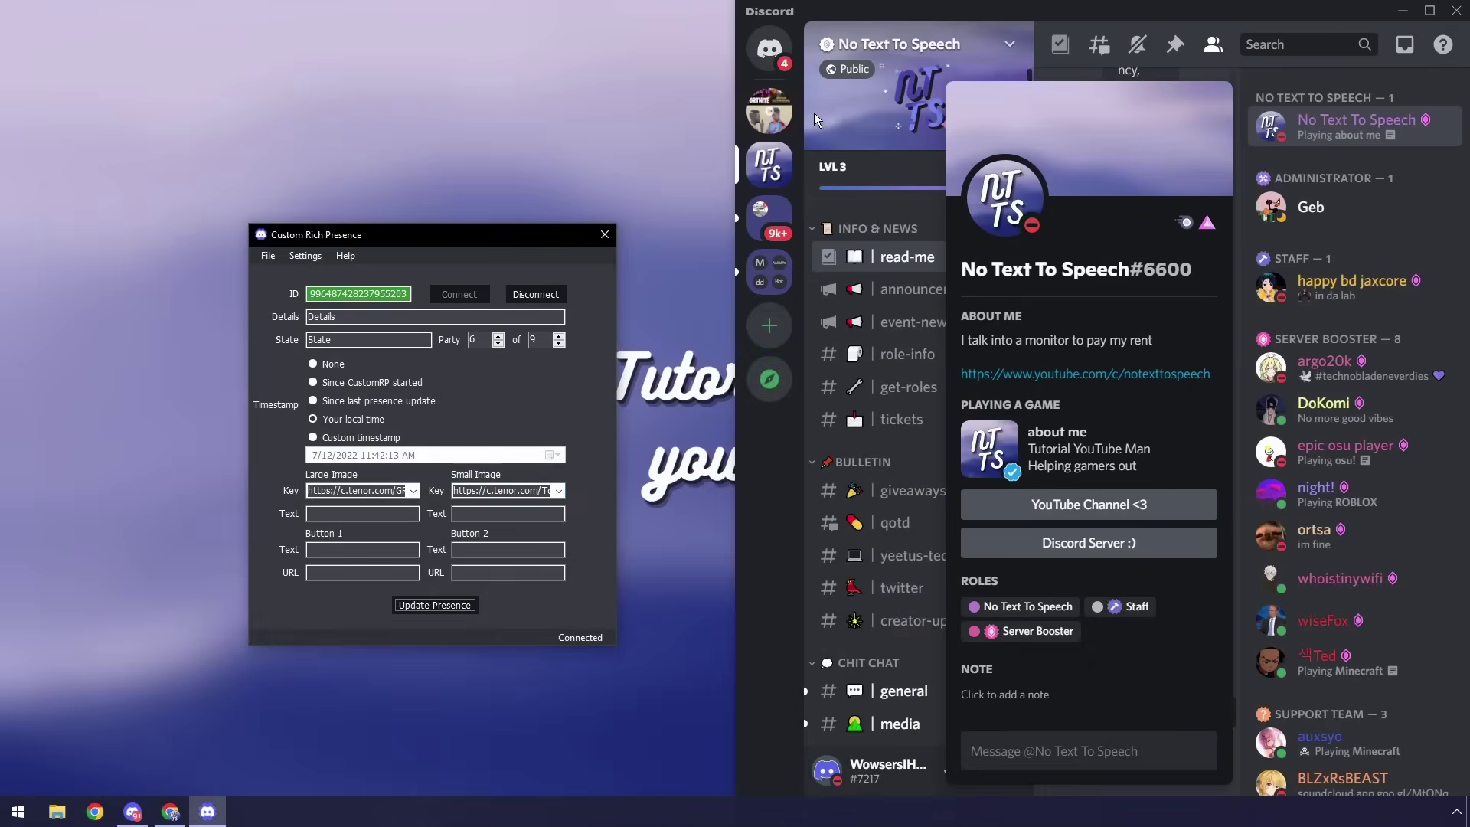
Open the account's profile card in the FORTI NINETY server to check the small image
click(769, 109)
click(1335, 138)
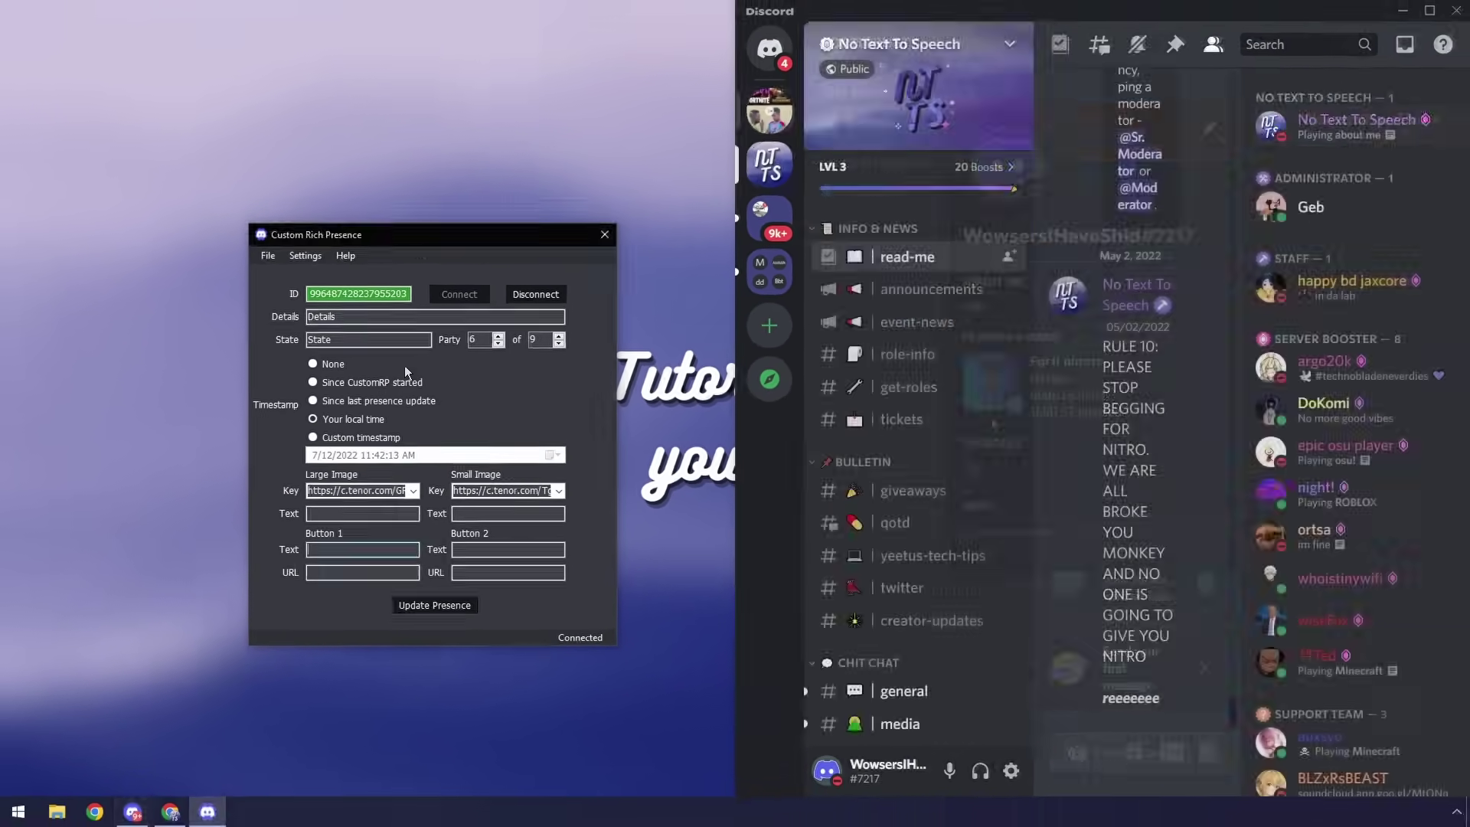
Open the YouTube channel linked on the No Text To Speech profile card in Discord, then close its tab
click(384, 561)
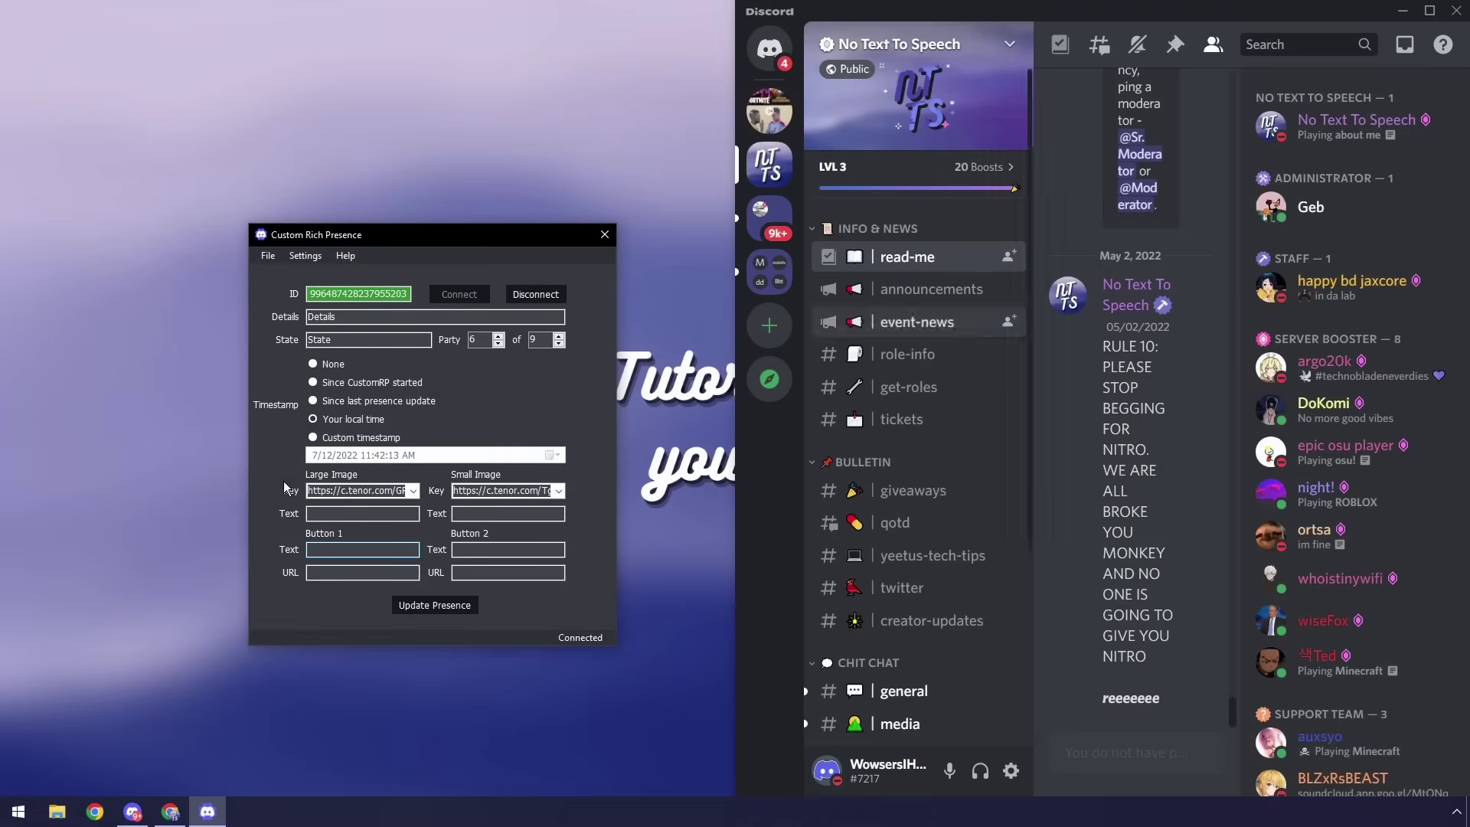
click(1374, 136)
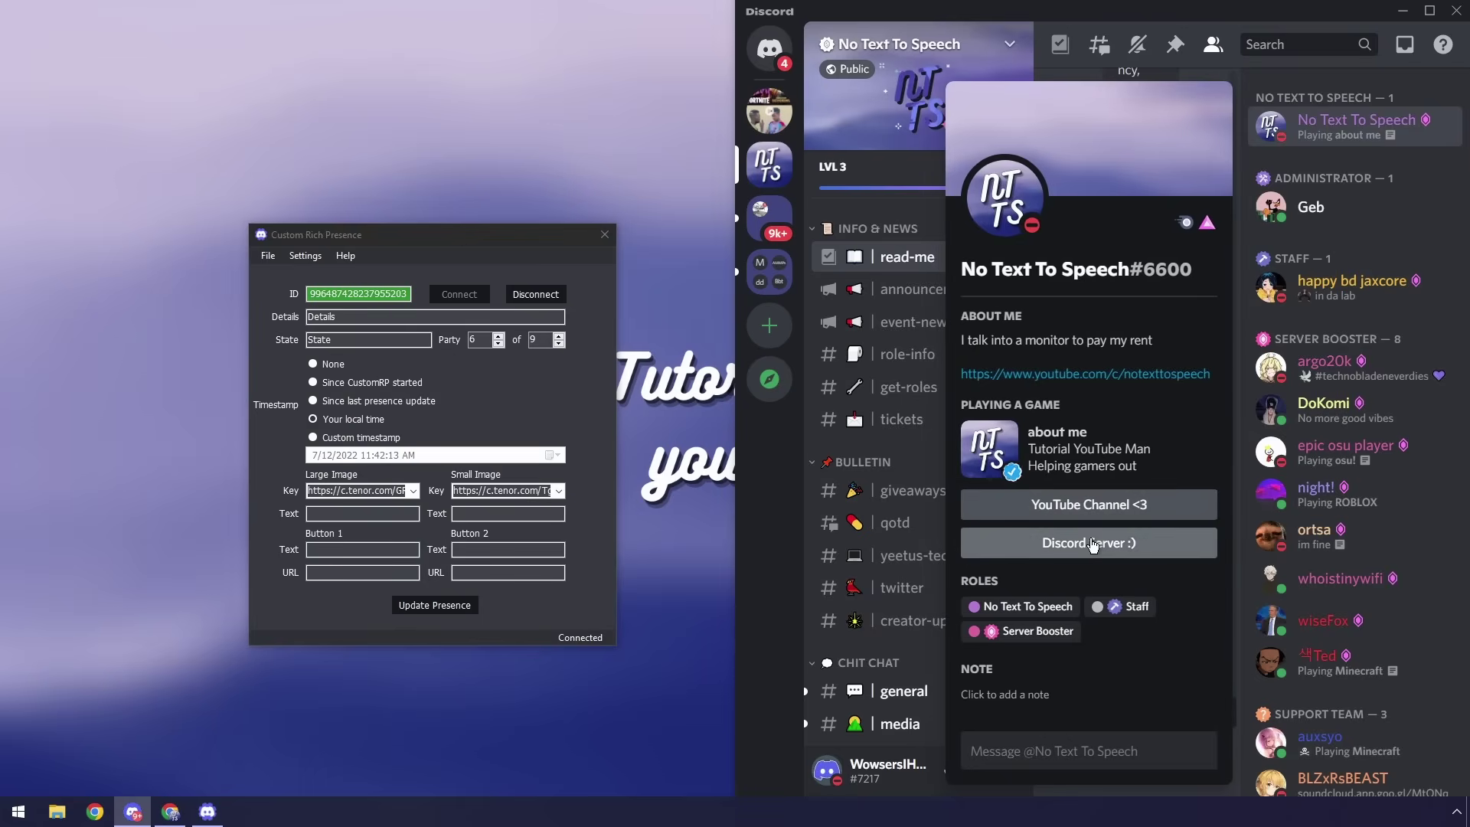
click(1076, 507)
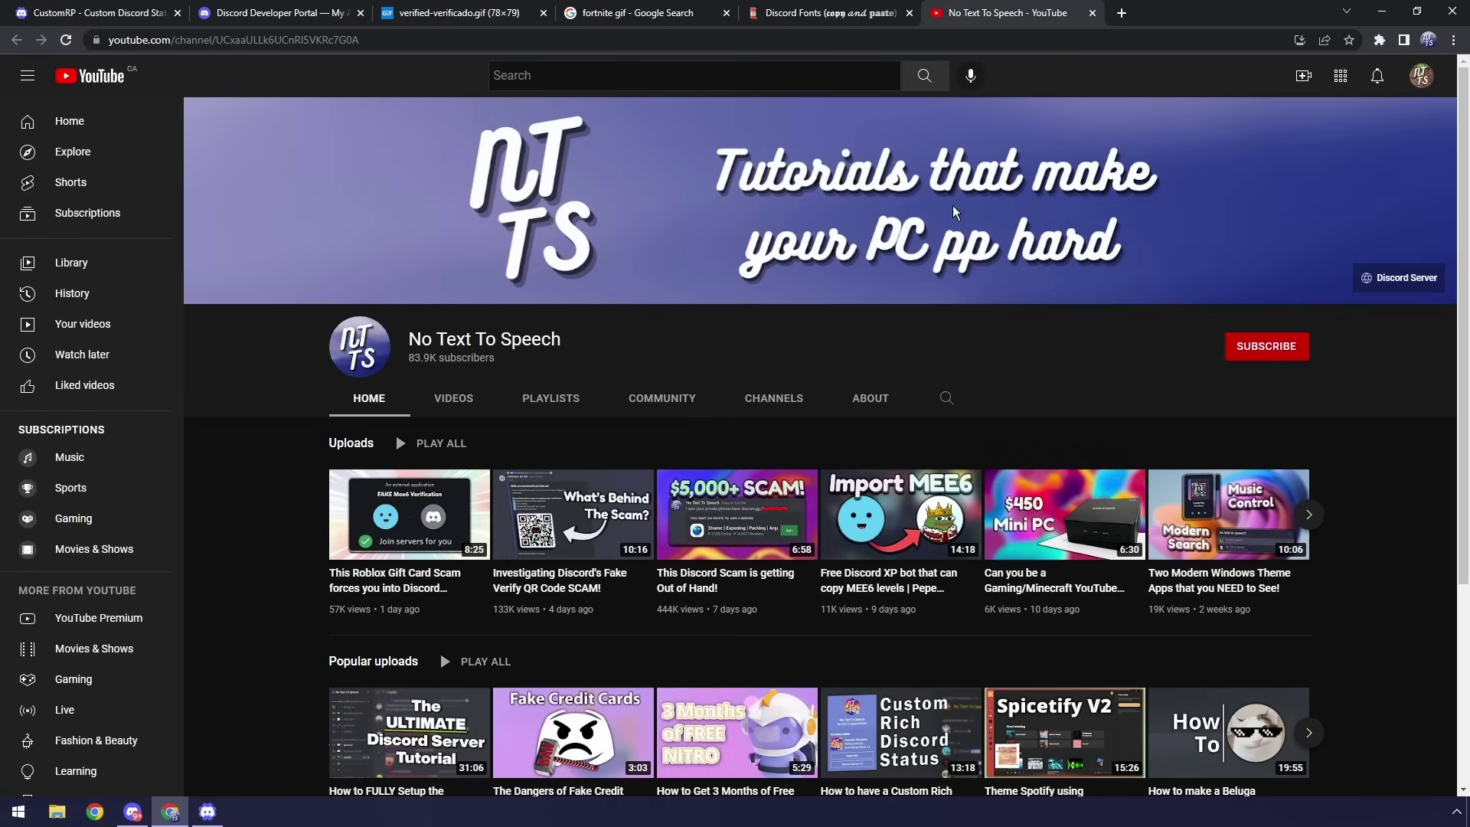
drag(496, 369, 389, 367)
click(541, 363)
click(1092, 13)
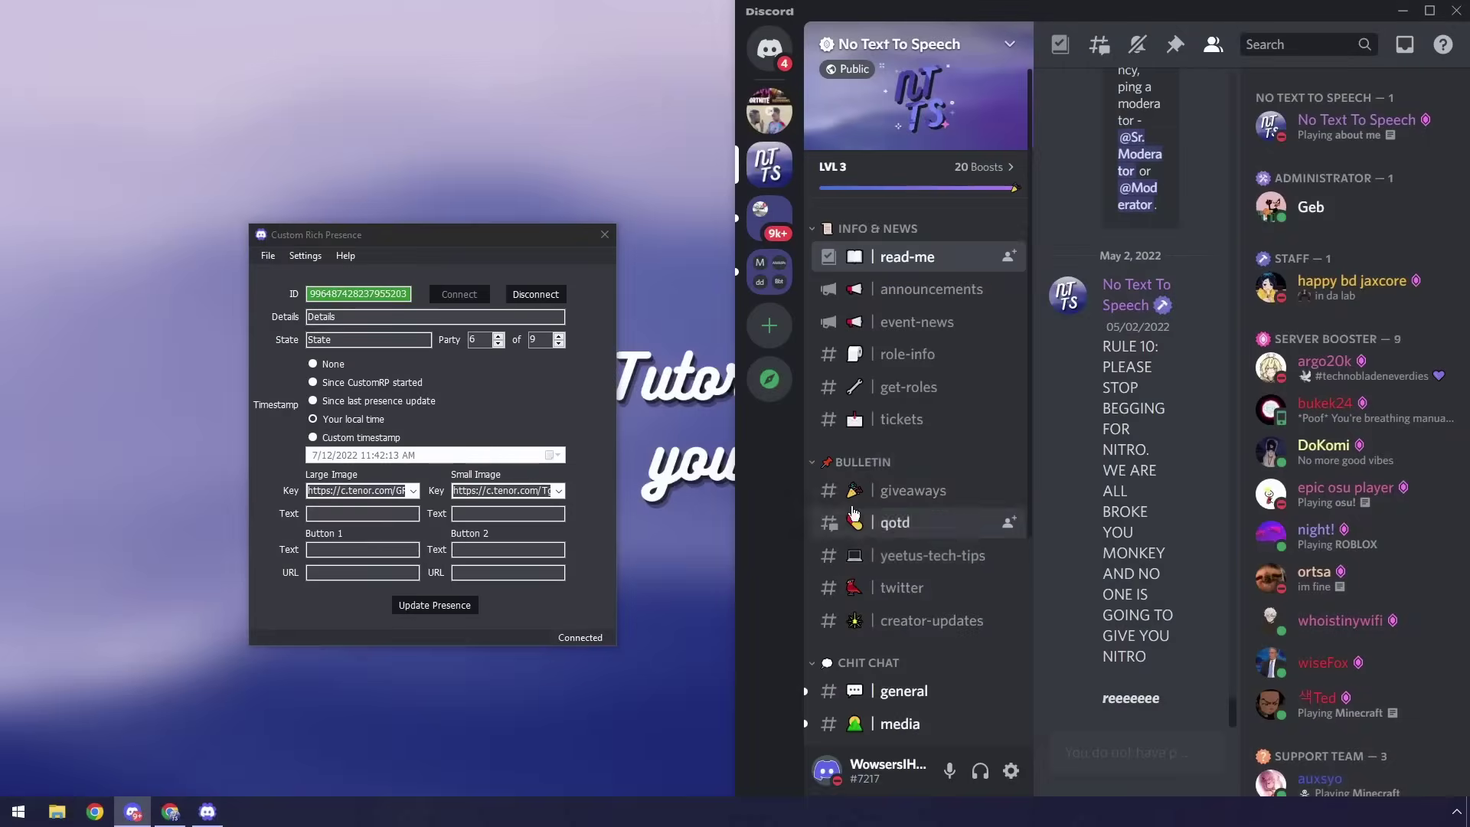
Set Button 1's text to "YouTube Channel" and its URL to the No Text To Speech channel address, and update the presence
click(422, 253)
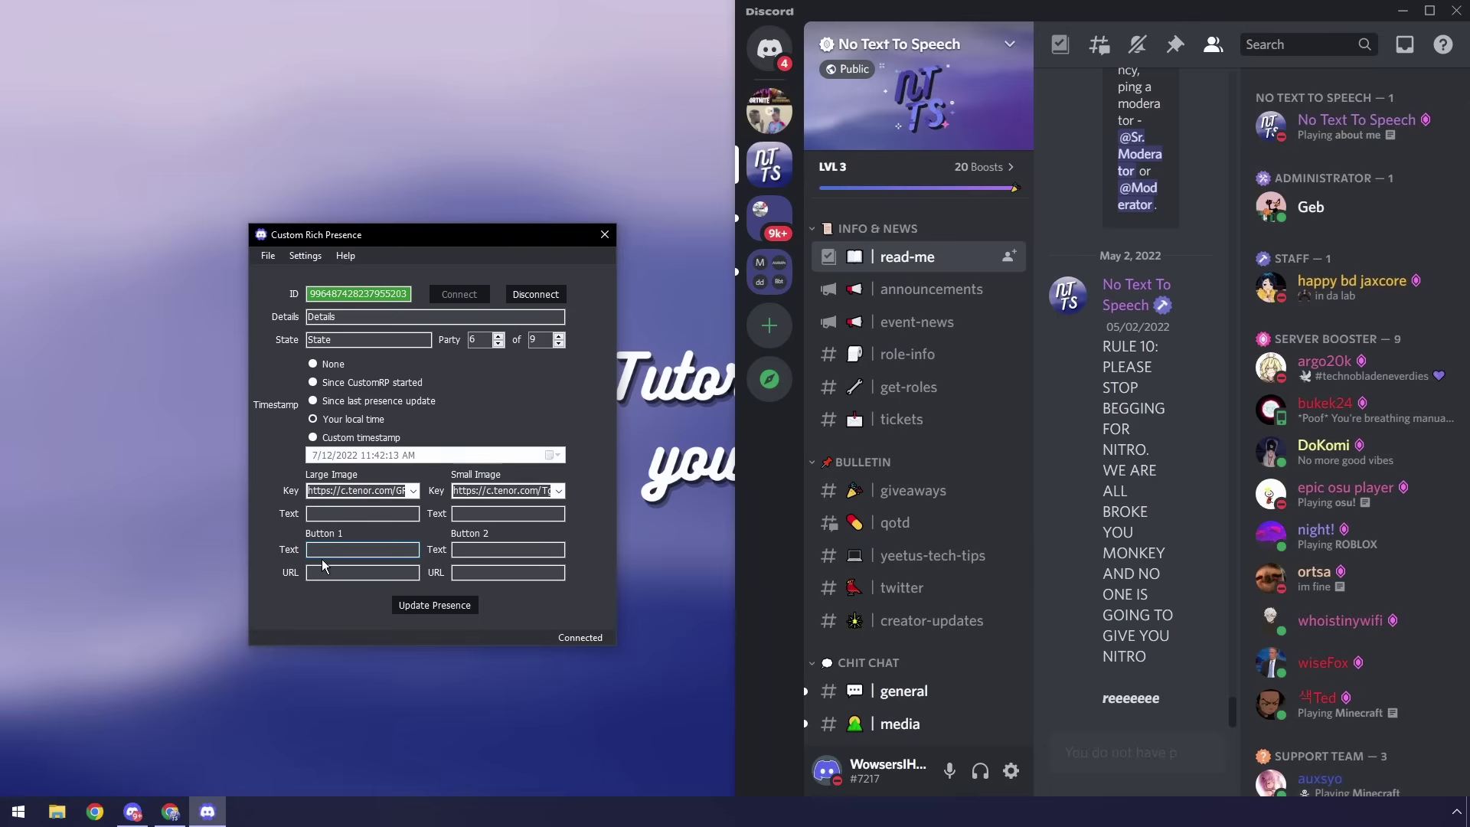
click(1351, 122)
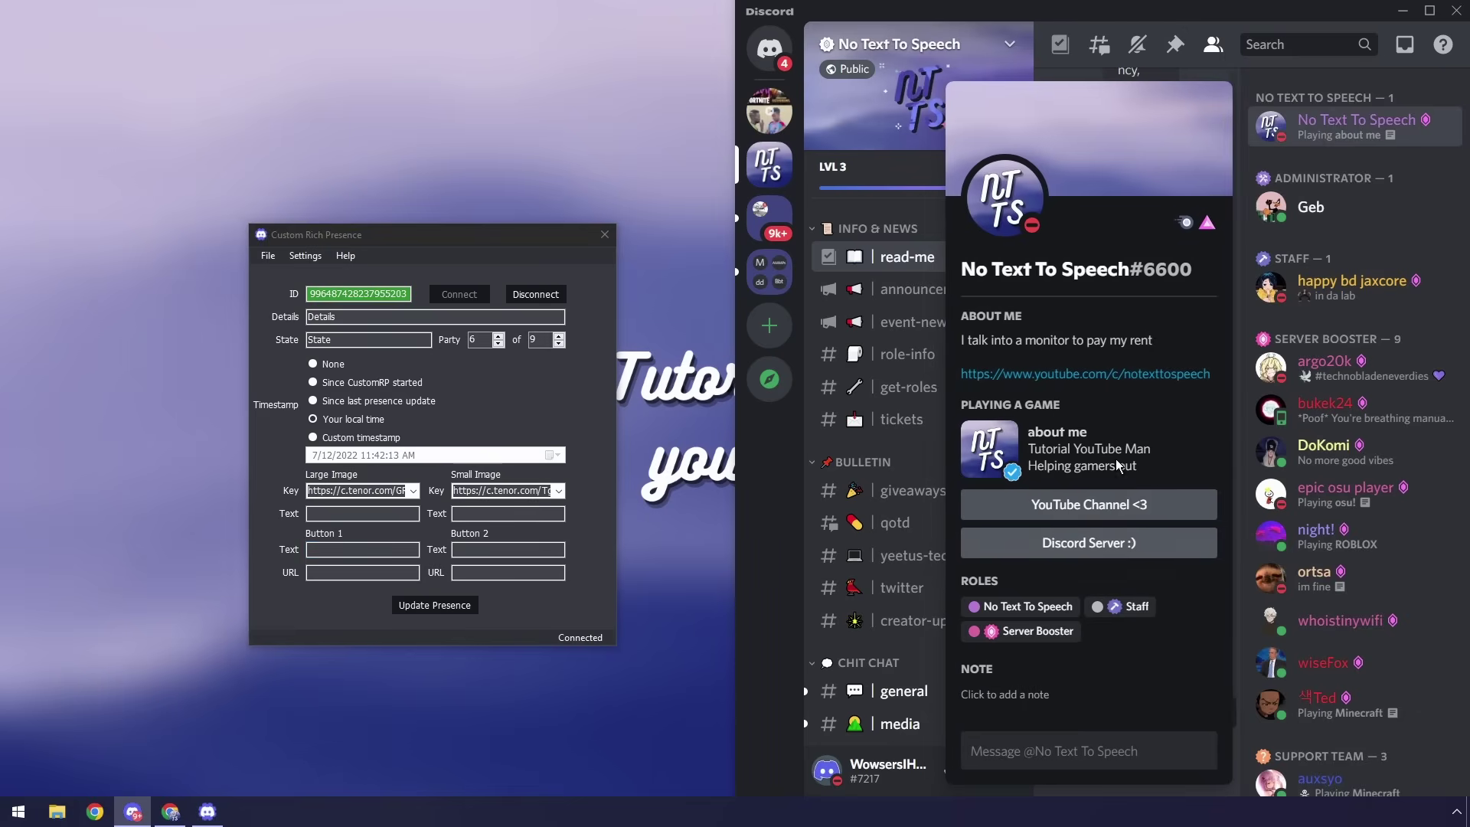
click(353, 550)
text(YouT)
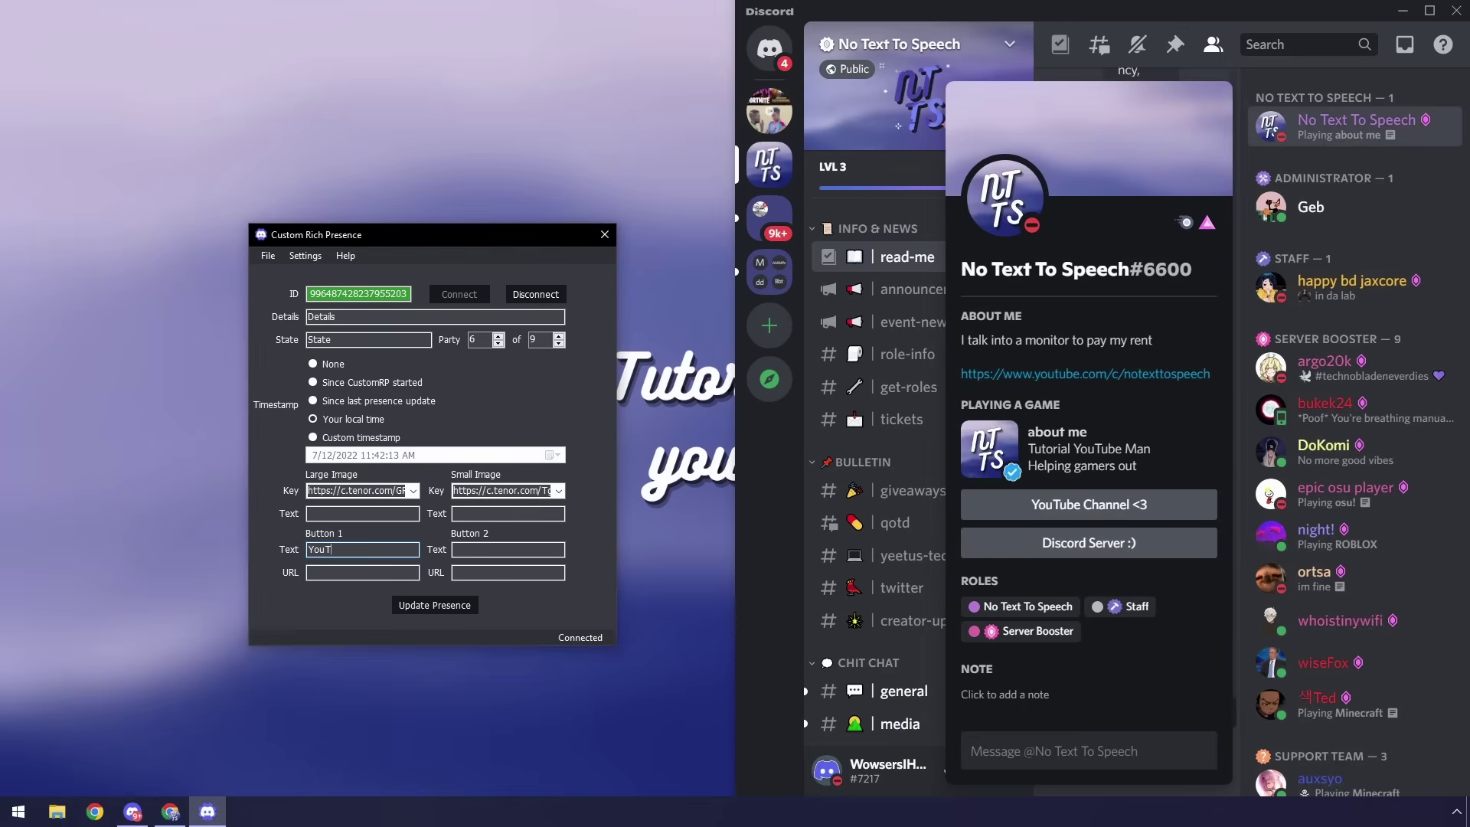
click(362, 572)
key(ctrl+v)
click(435, 604)
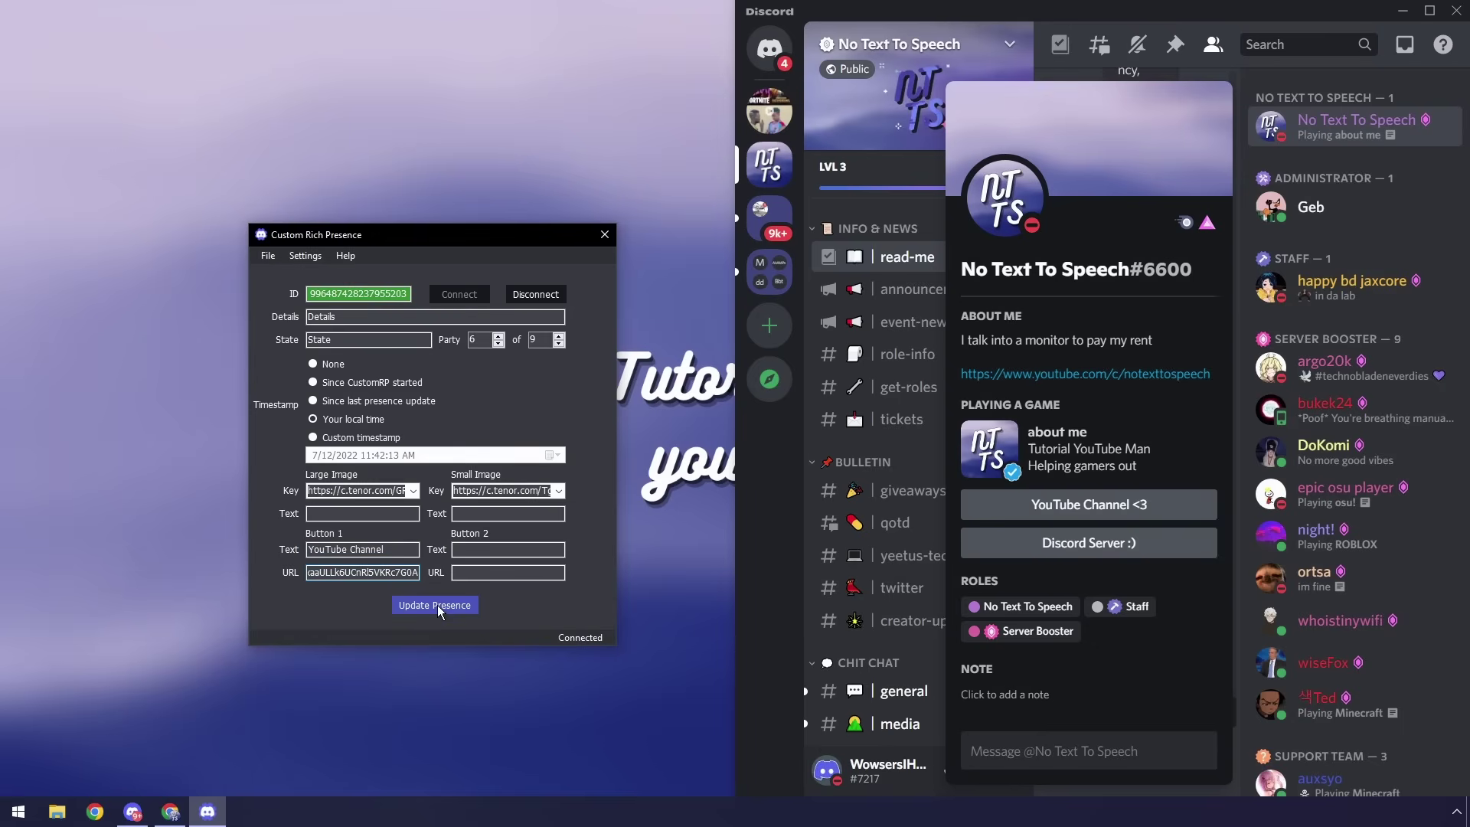
Open the account's profile card in the FORTI NINETY server and try its YouTube Channel button
click(756, 124)
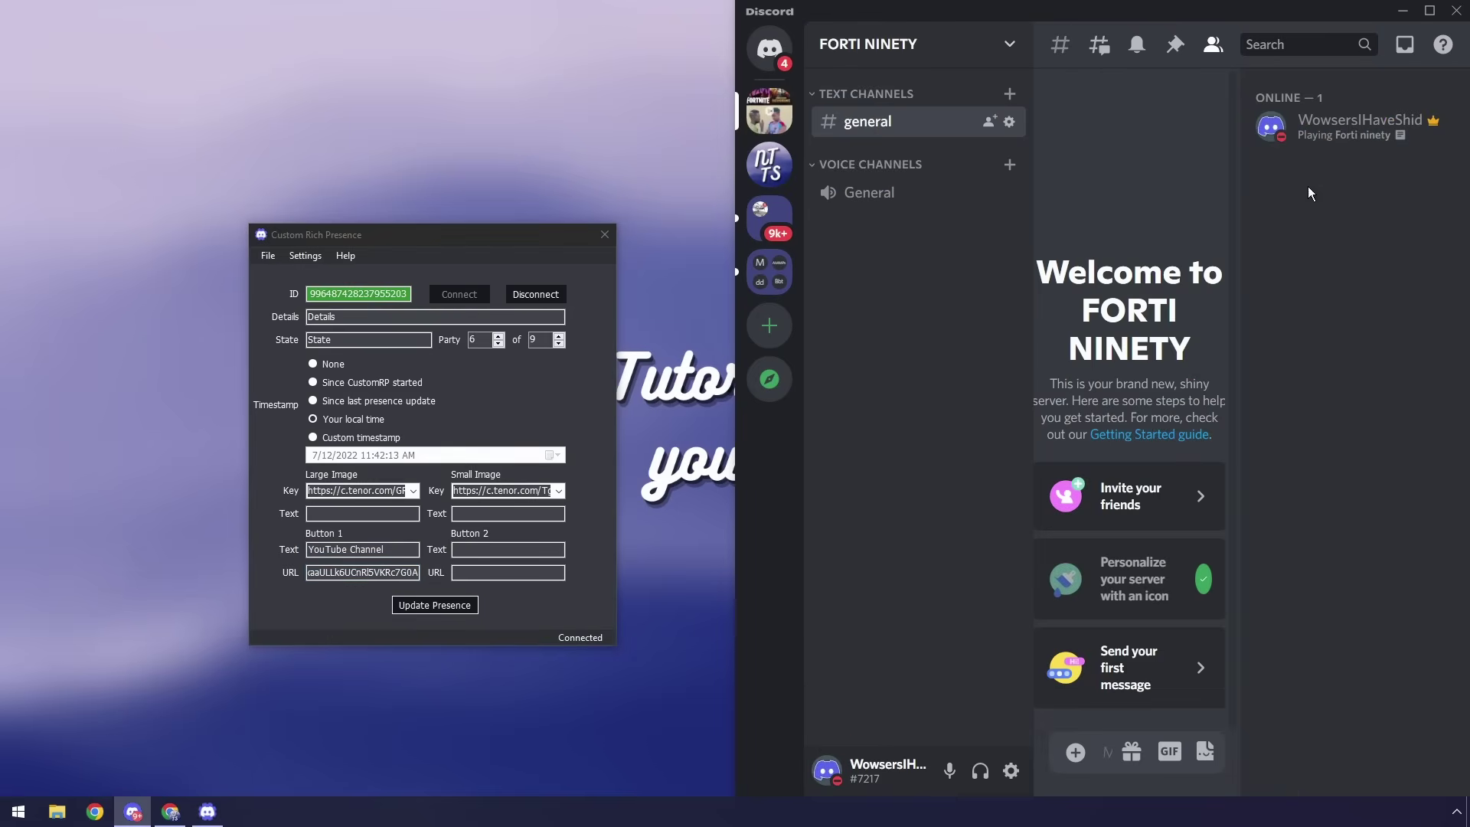
click(1325, 129)
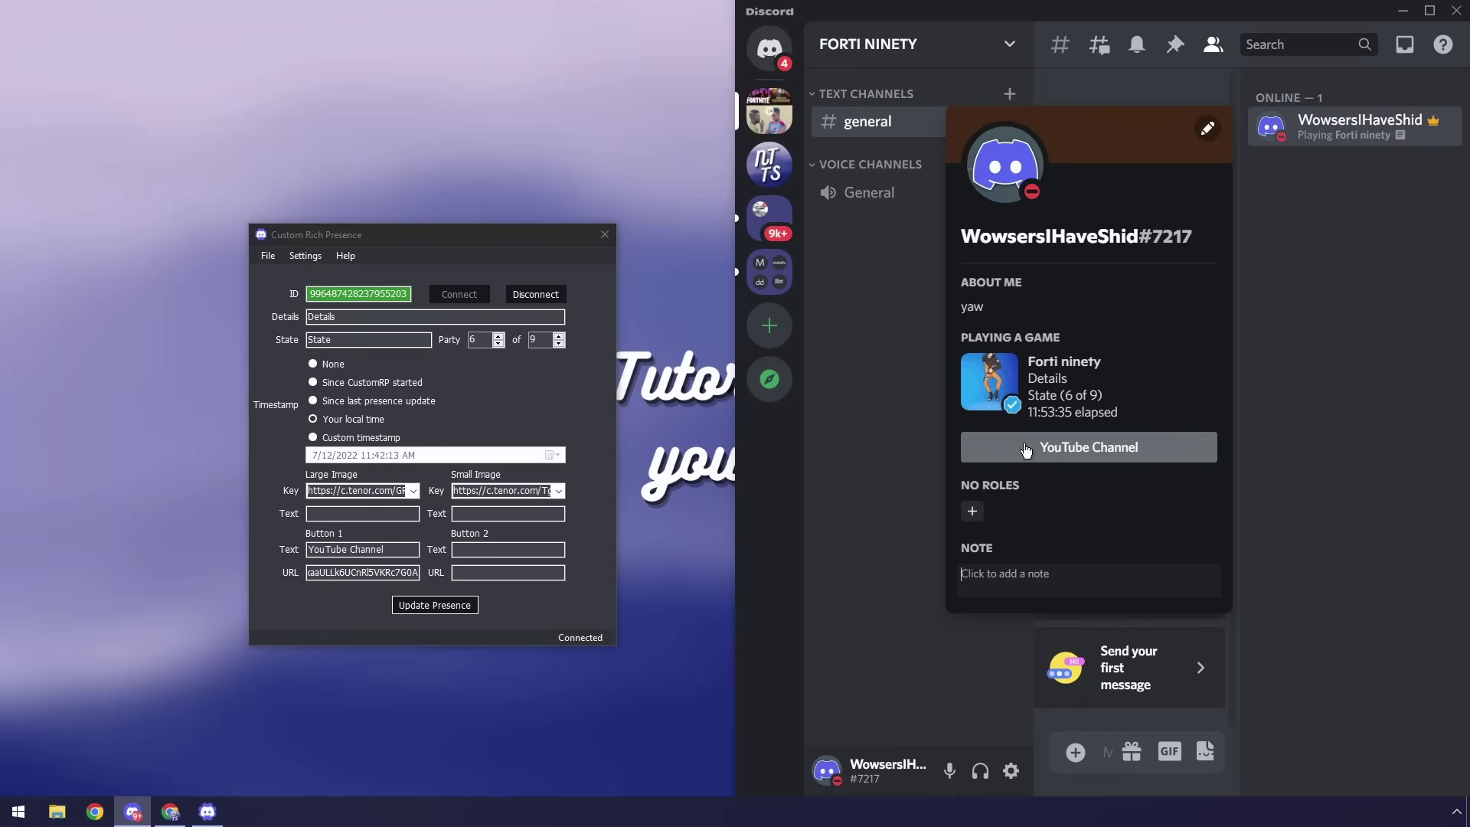
click(1083, 459)
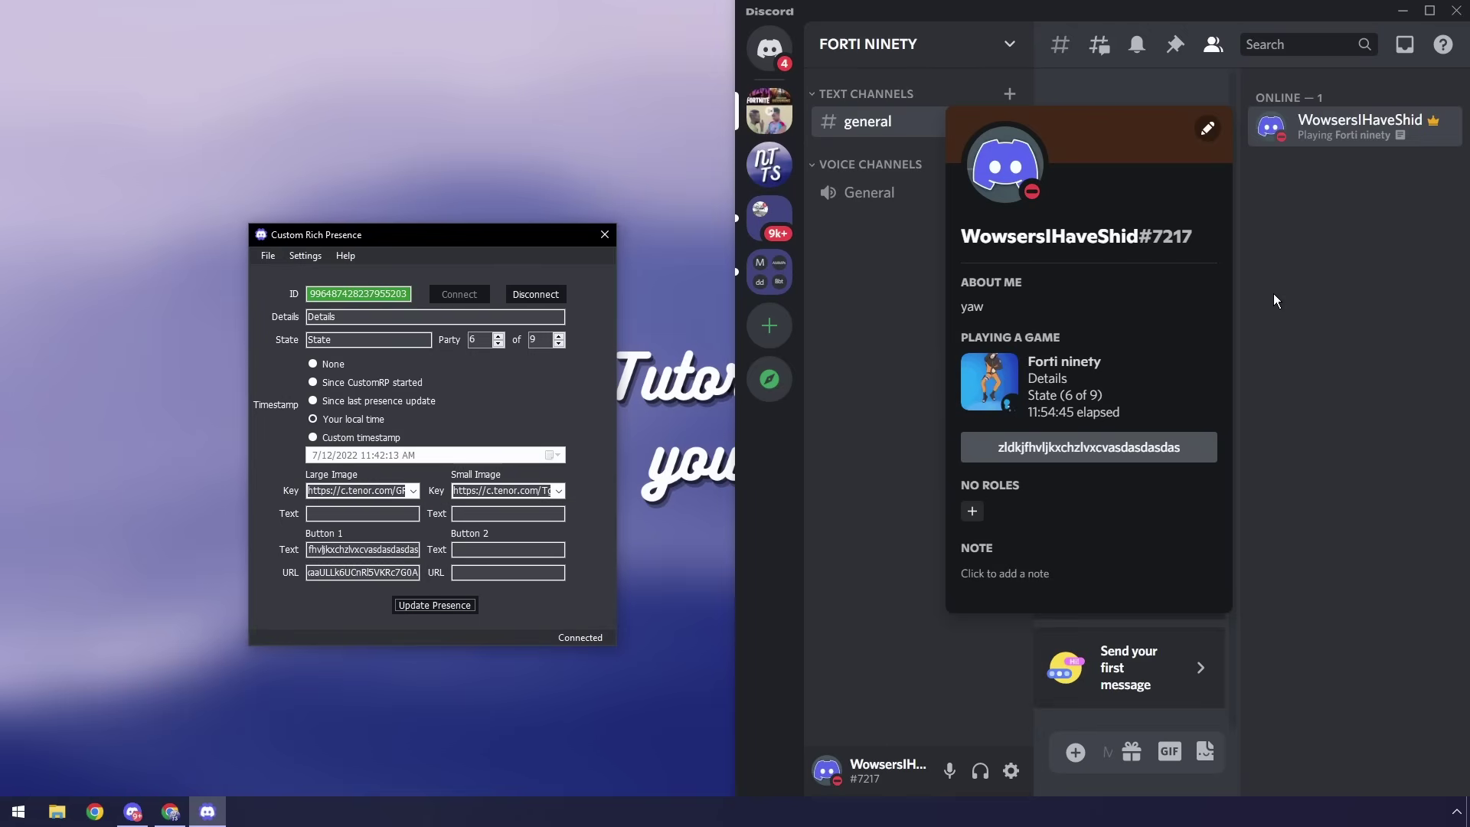
Toggle CustomRP's Start Minimized setting on and back off
click(305, 256)
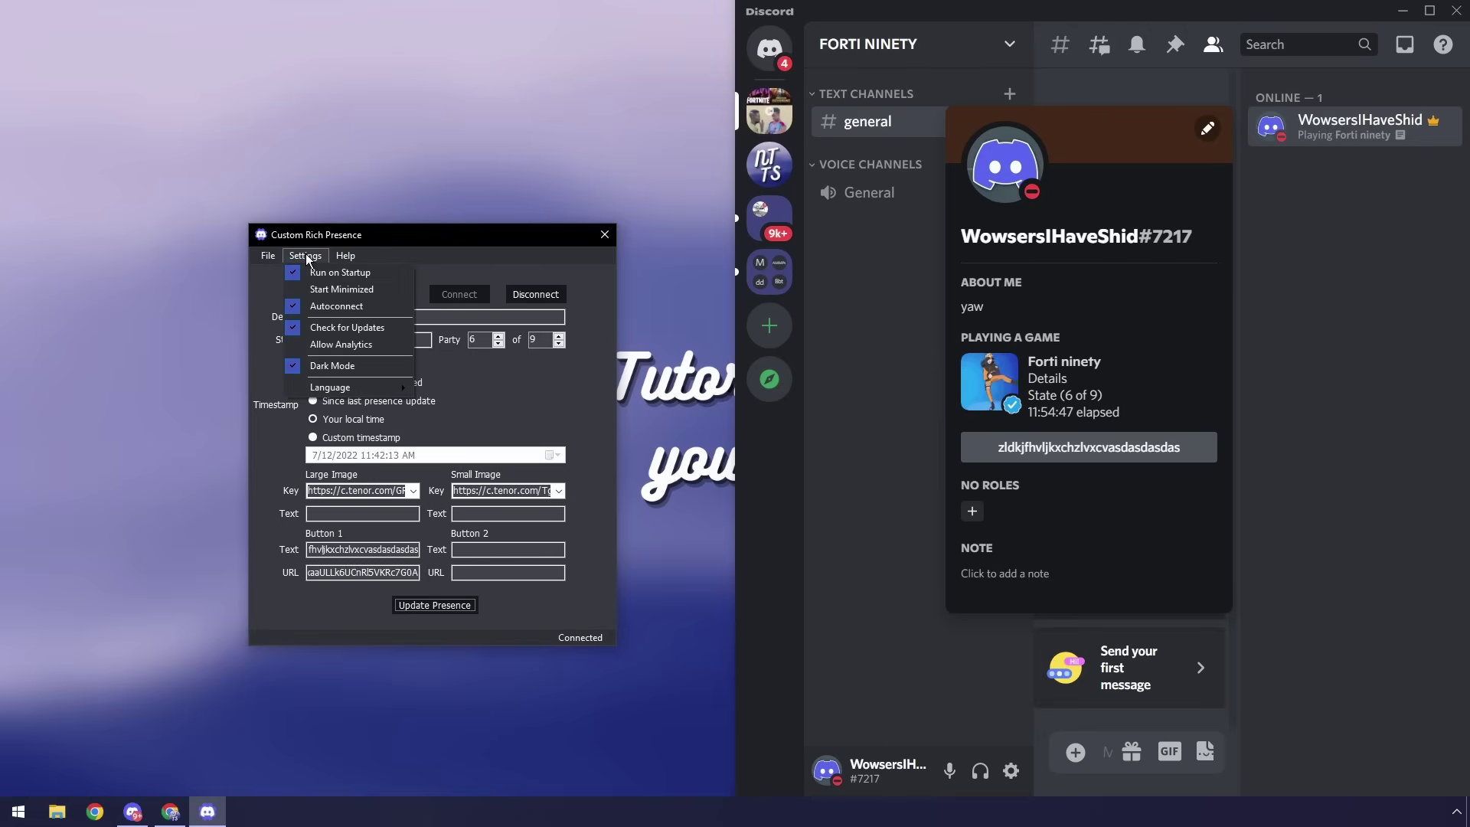
click(342, 288)
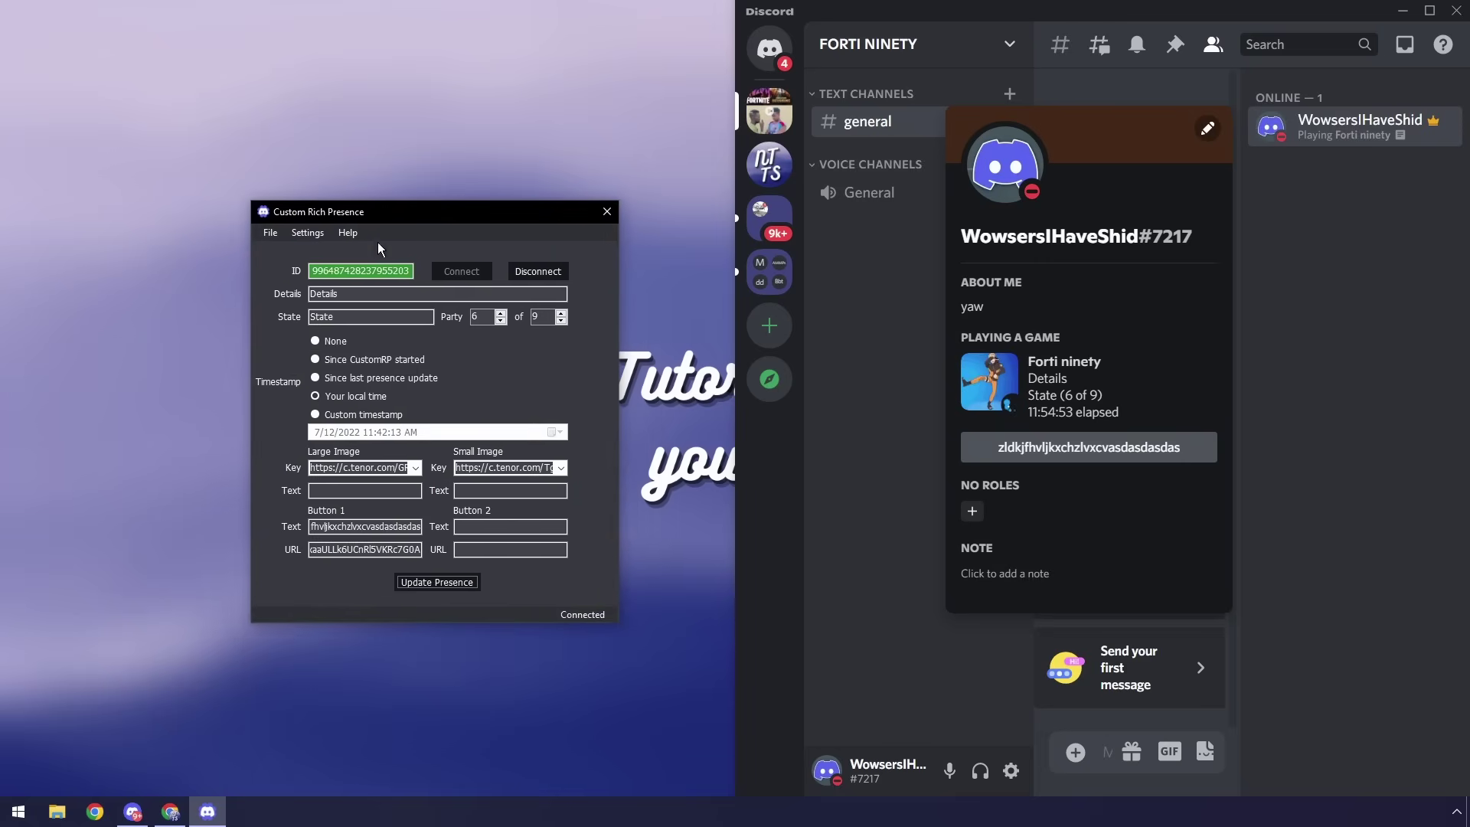
click(309, 235)
click(325, 268)
click(307, 233)
click(431, 214)
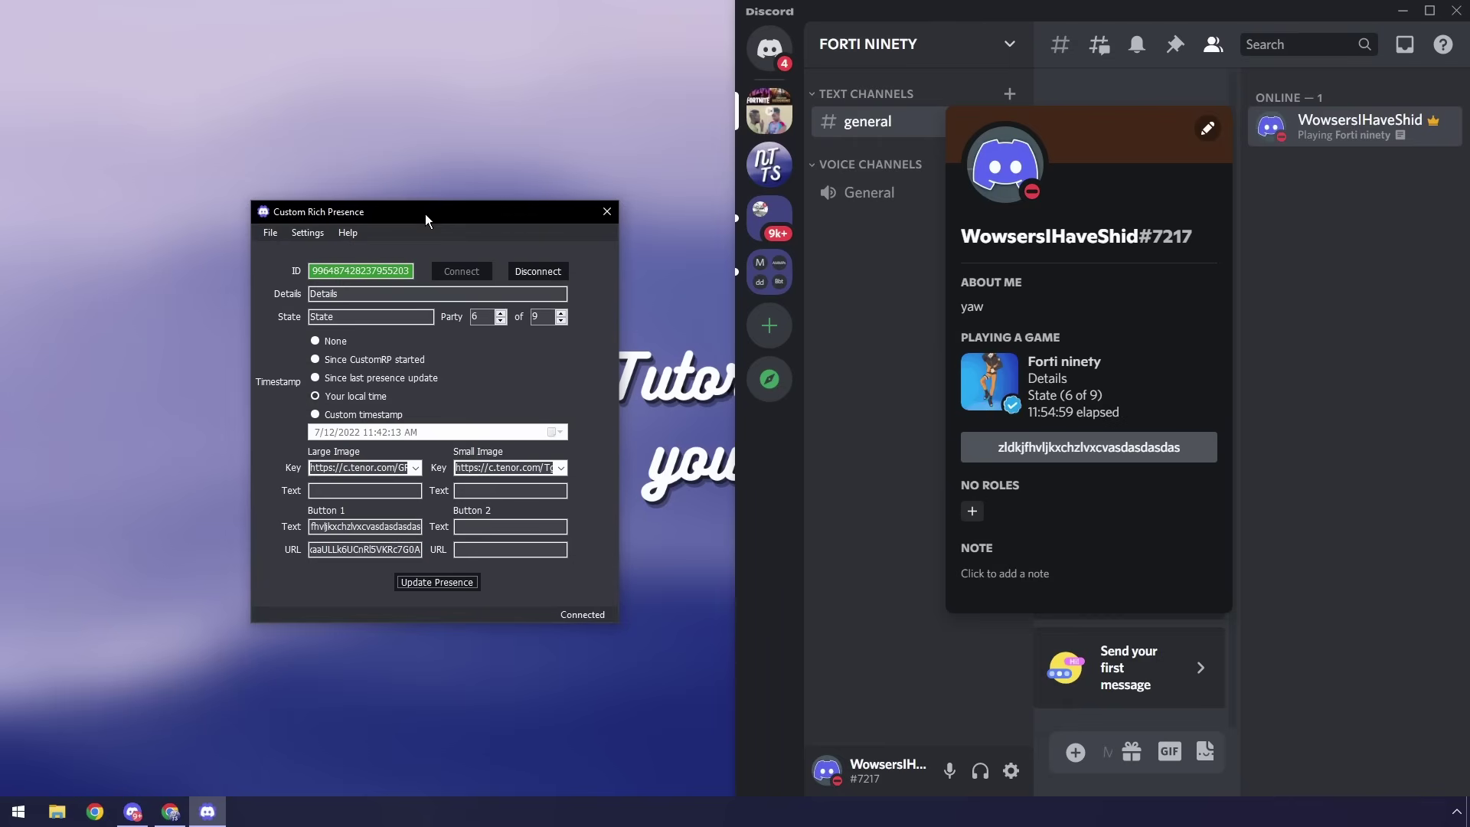
Save the presence as a preset in Downloads, replacing the existing asgdjhksgdkhjfgsd.crp file
click(751, 523)
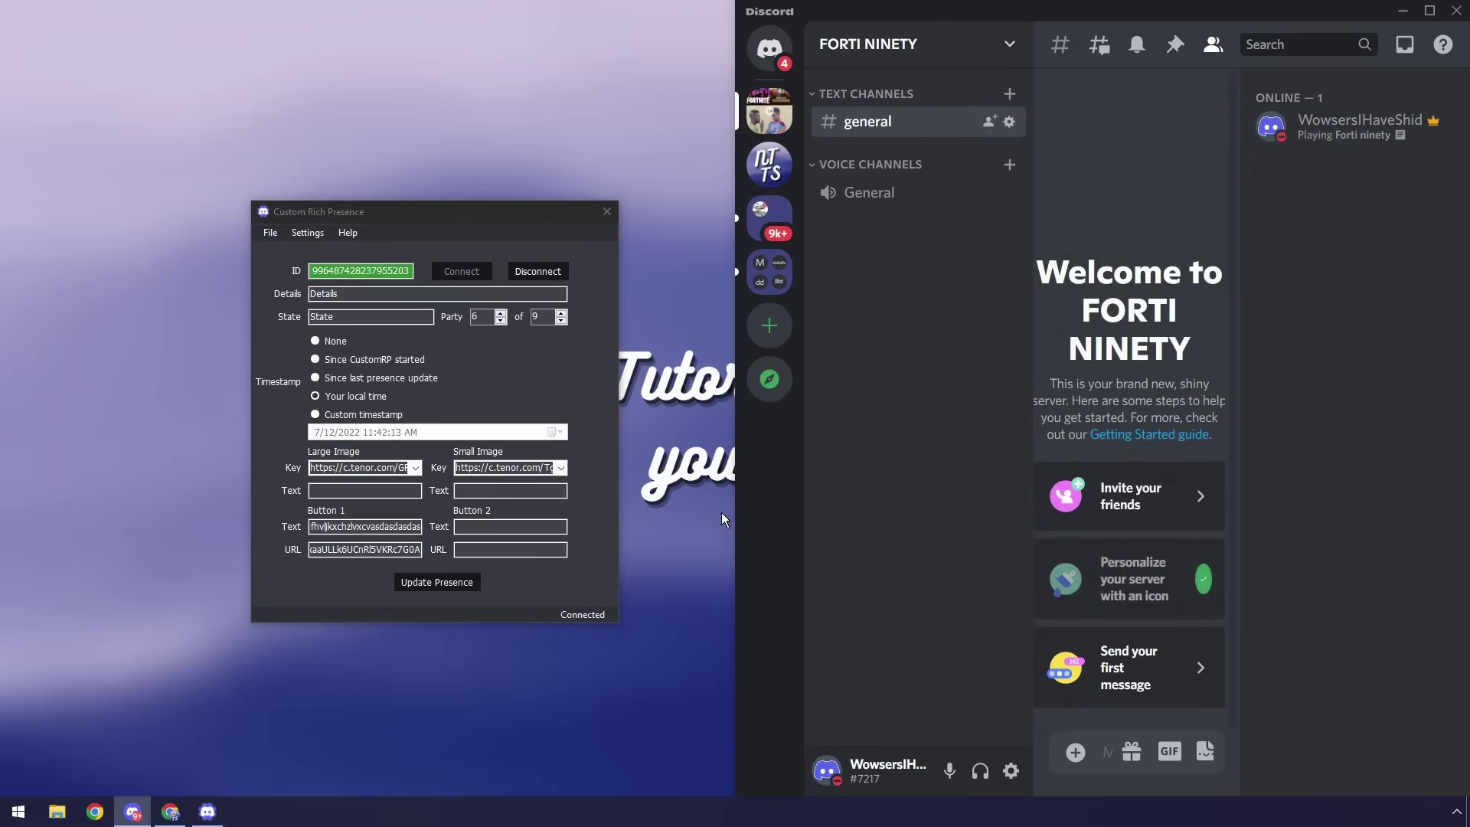
click(279, 232)
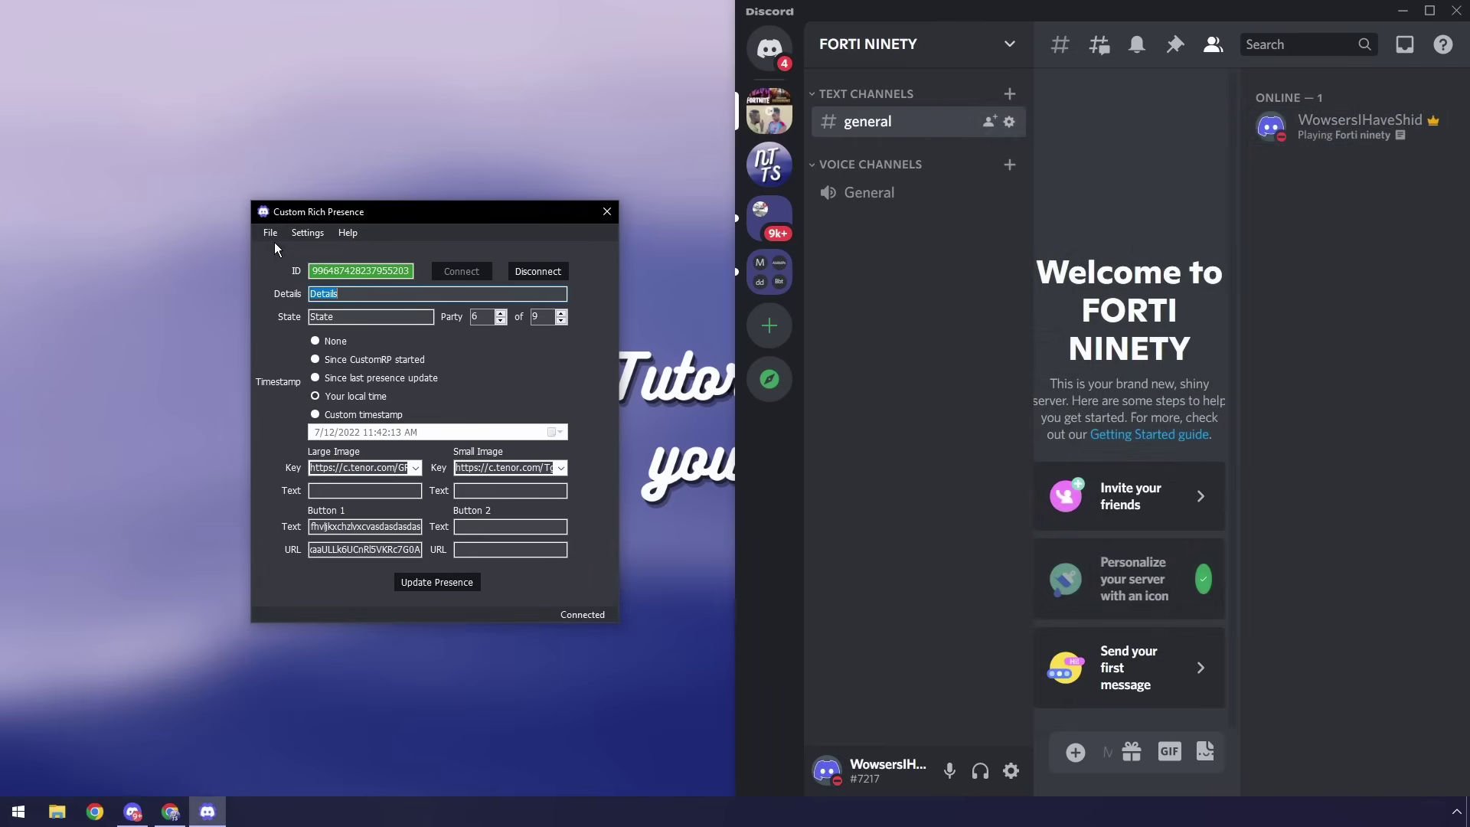
click(270, 233)
click(302, 268)
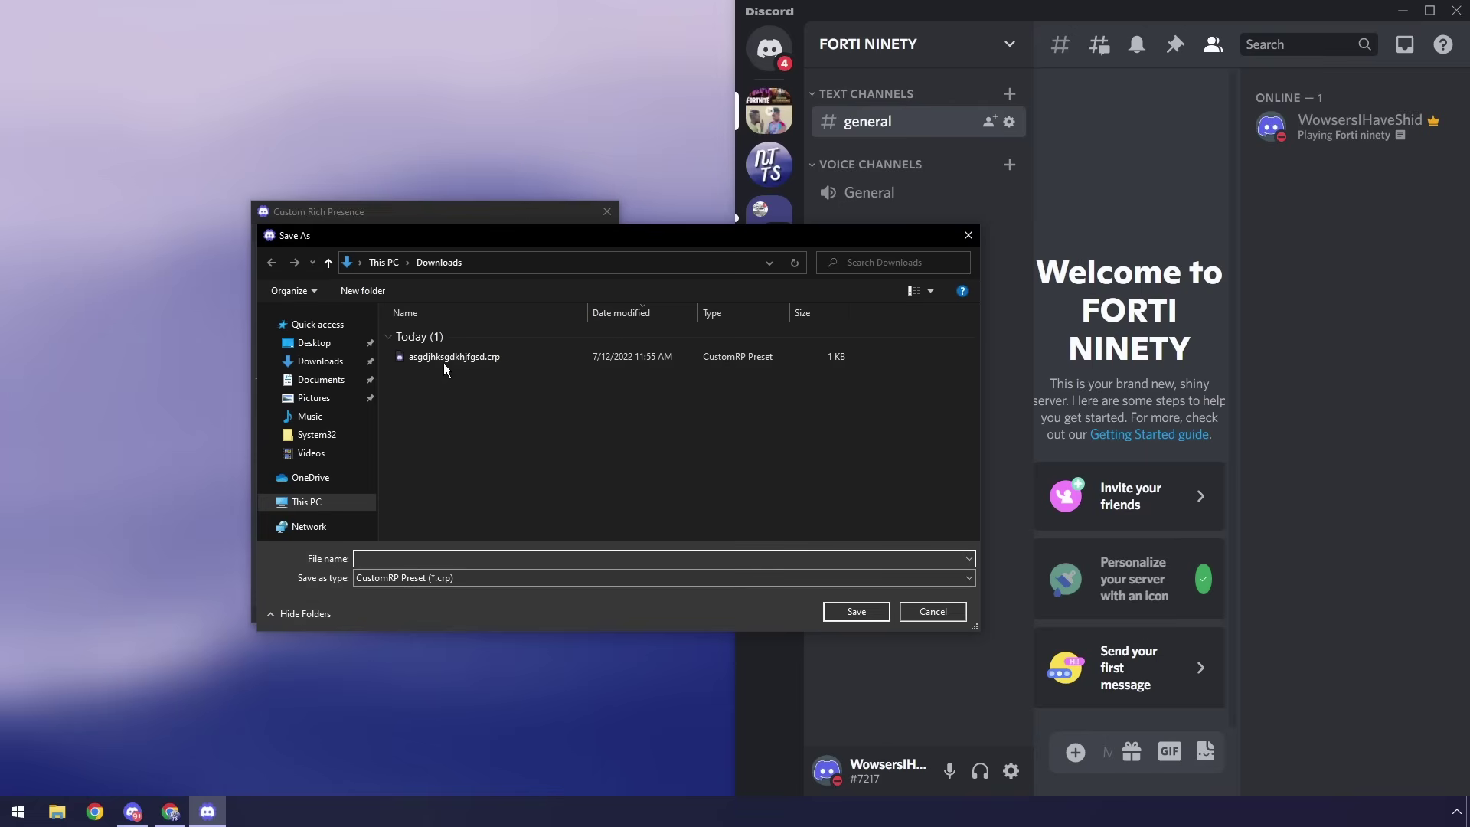
click(493, 358)
click(855, 611)
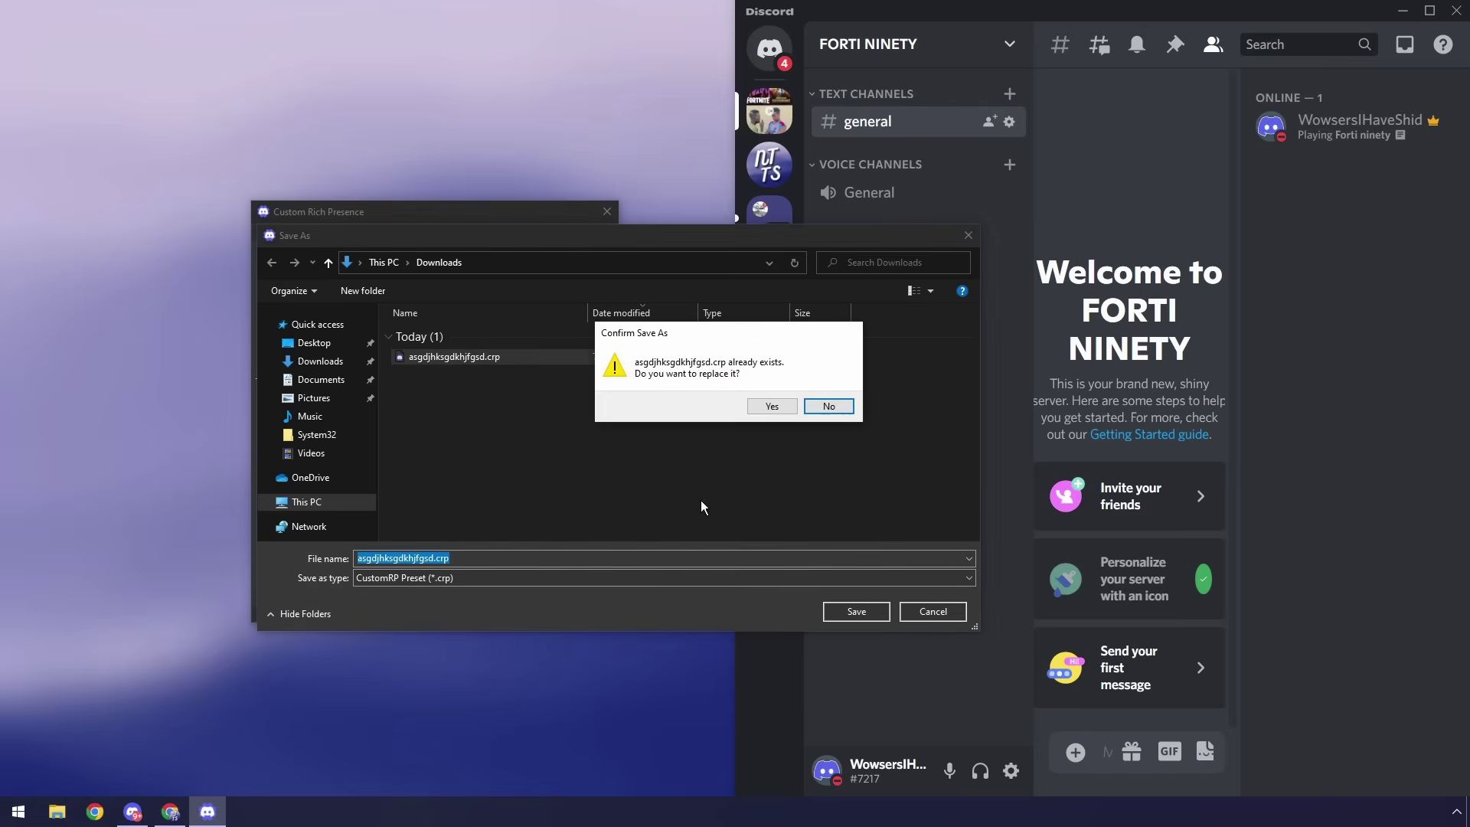
click(768, 410)
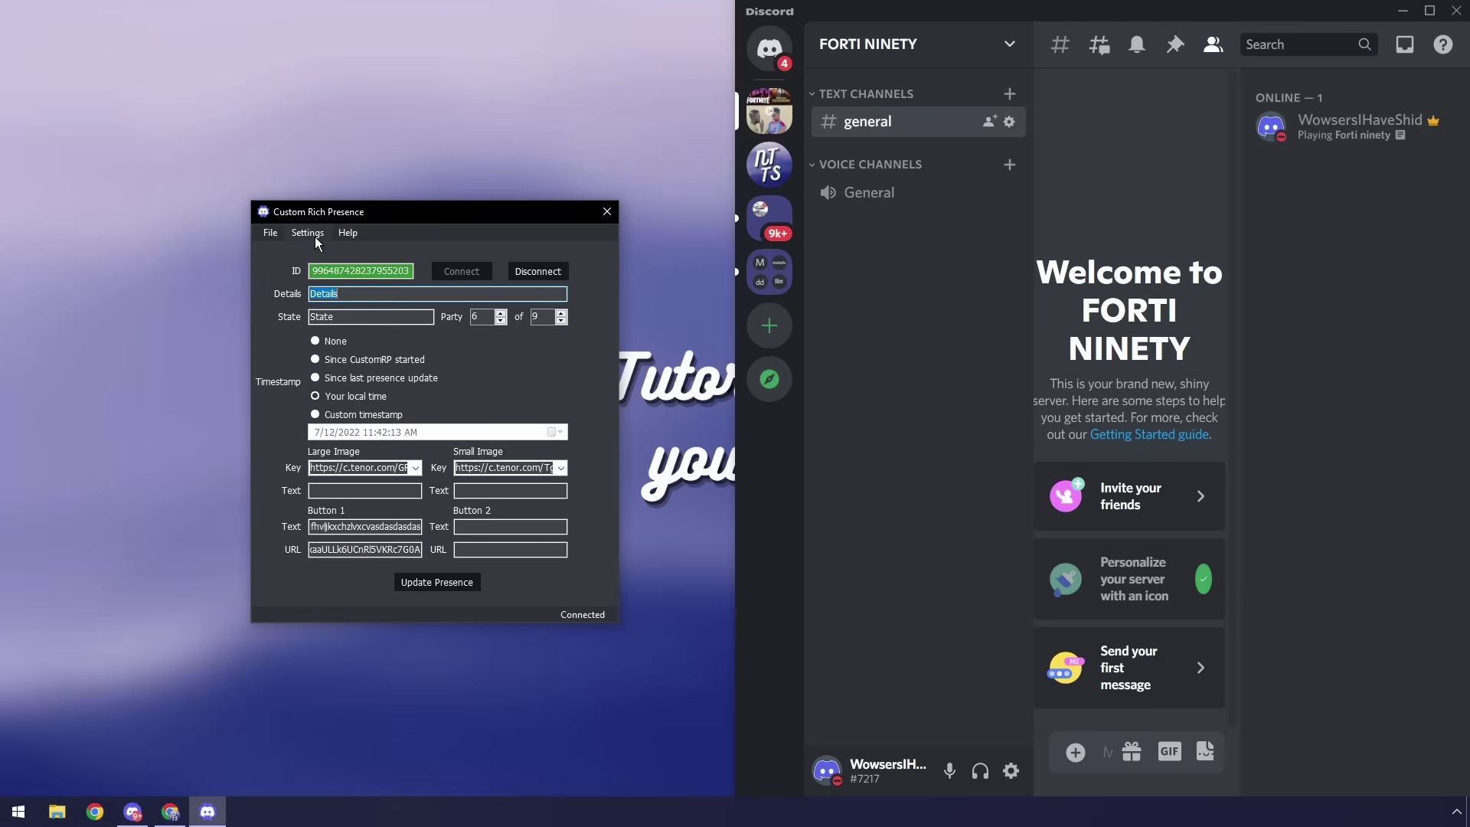
Load the asgdjhksgdkhjfgsd.crp preset and check the presence on the account's Discord profile card
click(269, 233)
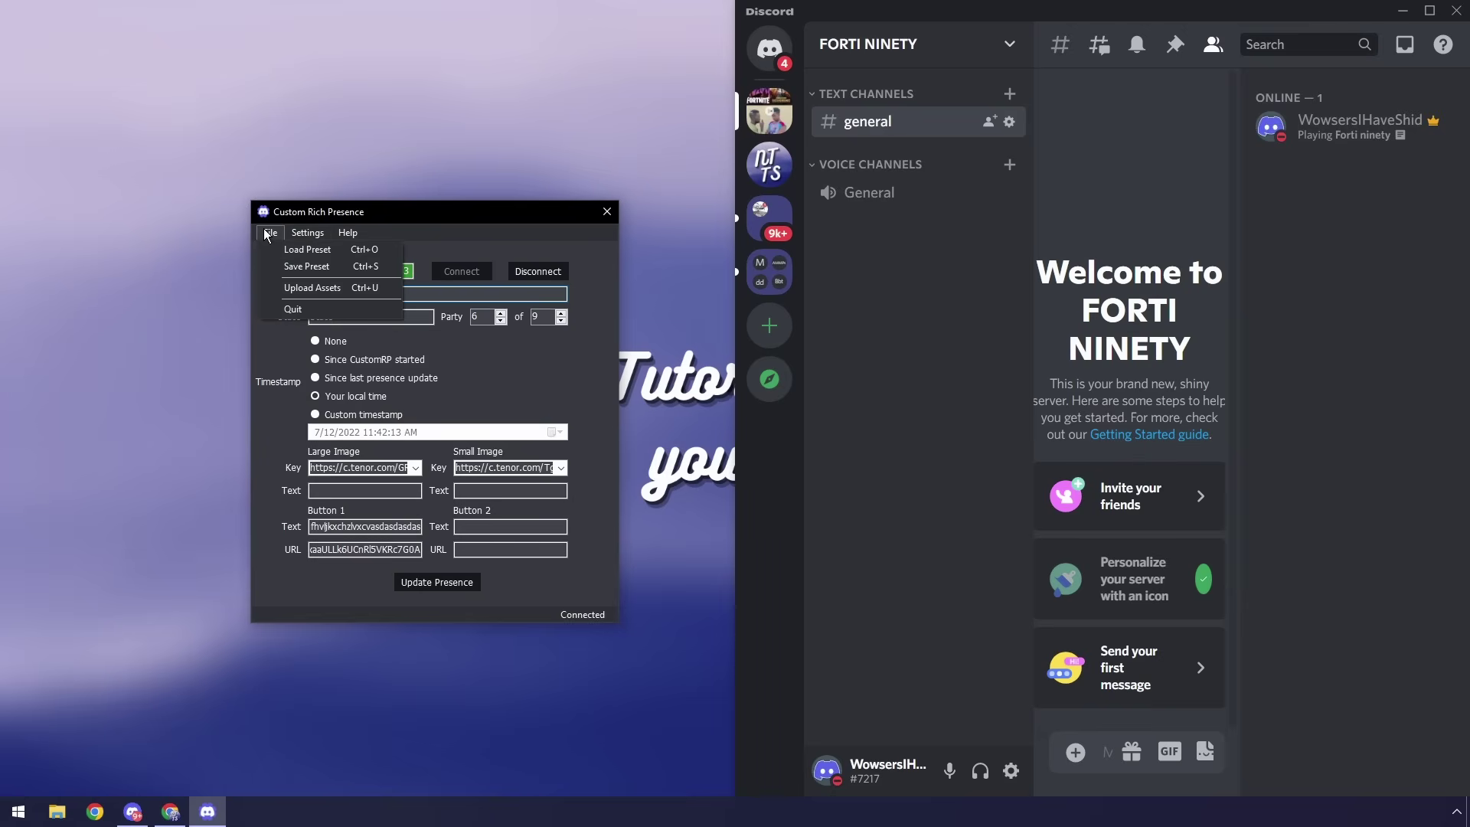
click(307, 249)
double_click(544, 360)
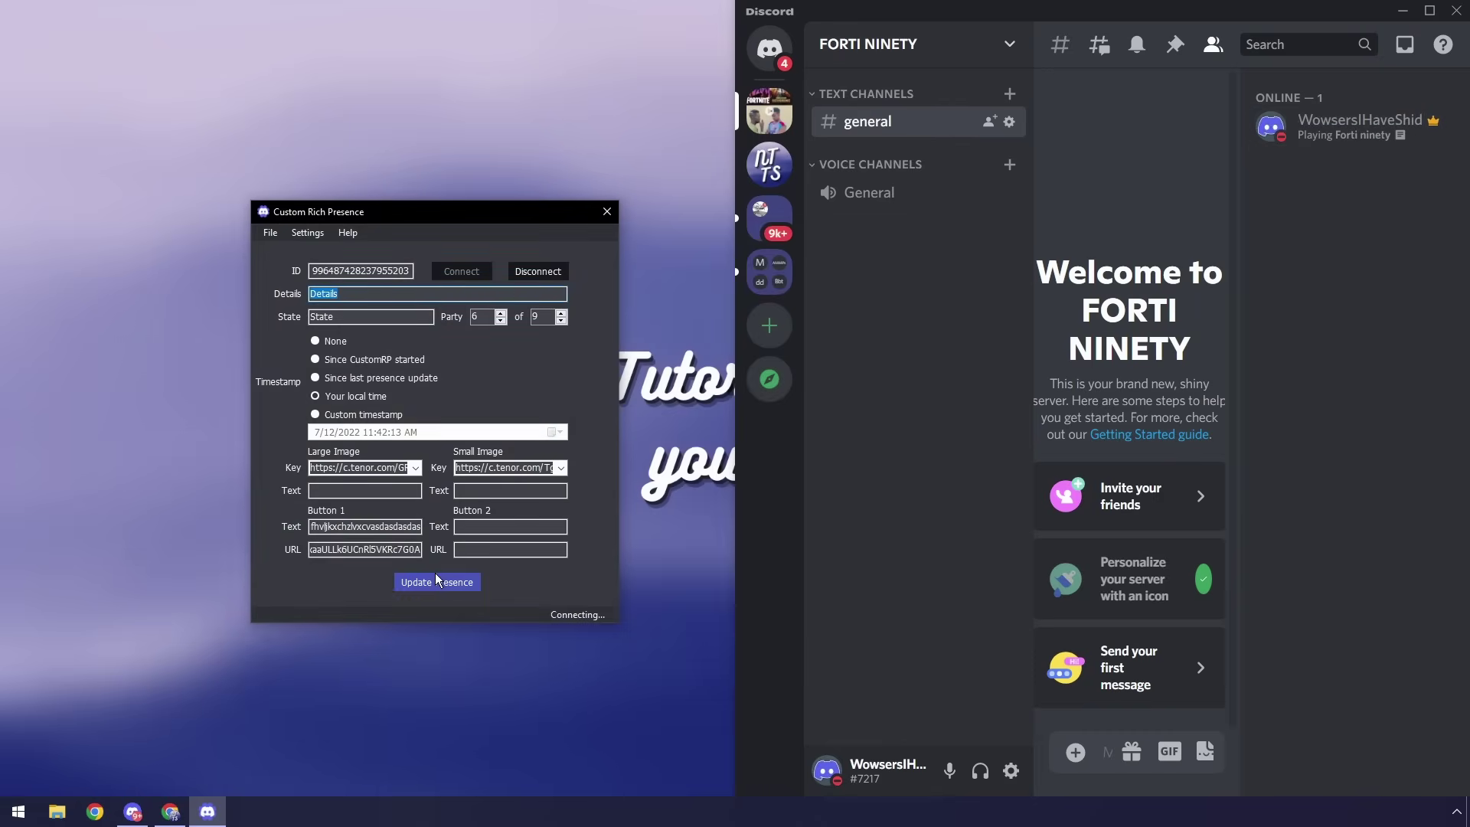
click(1339, 135)
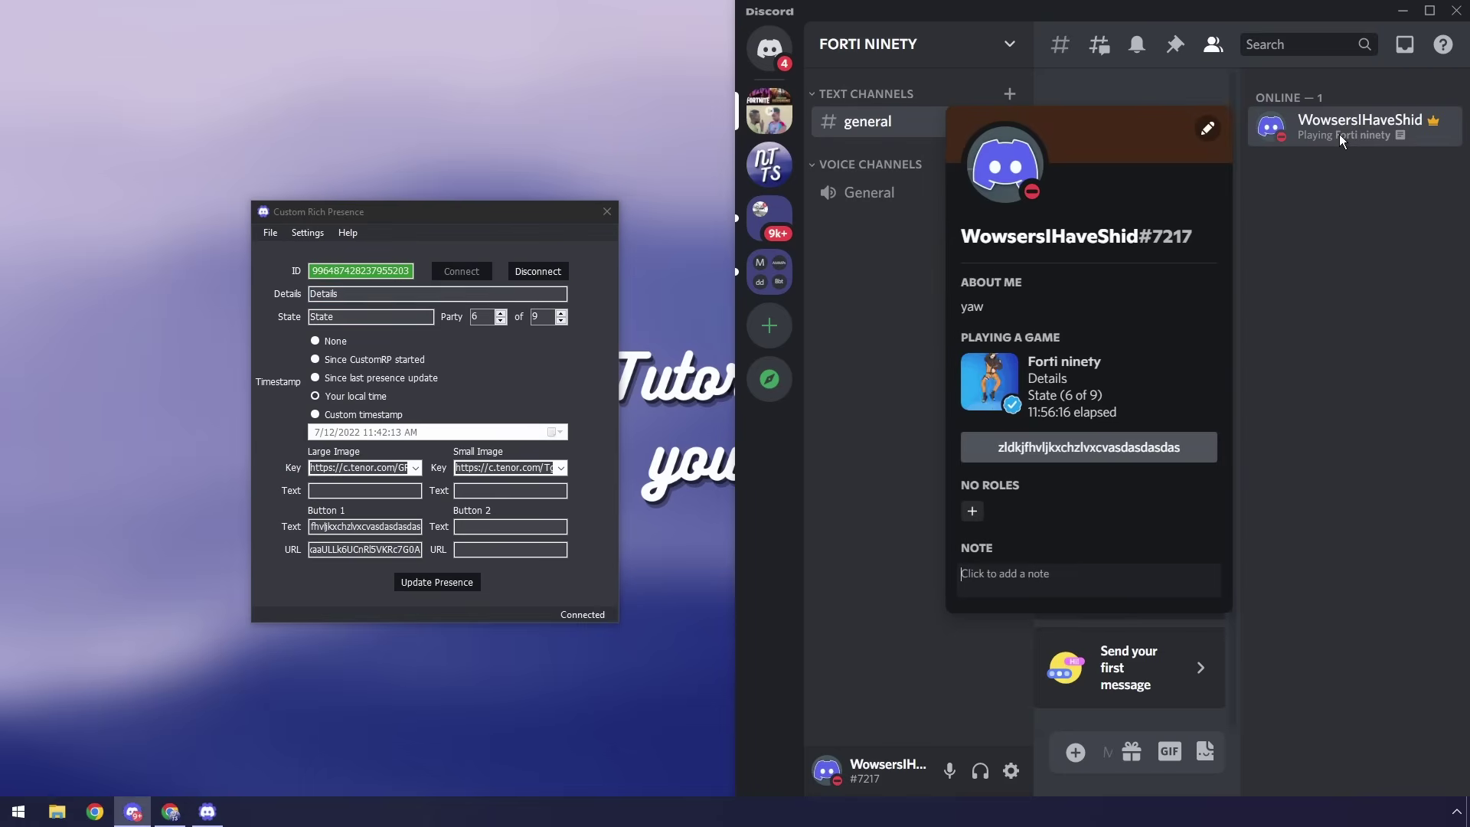
click(1321, 154)
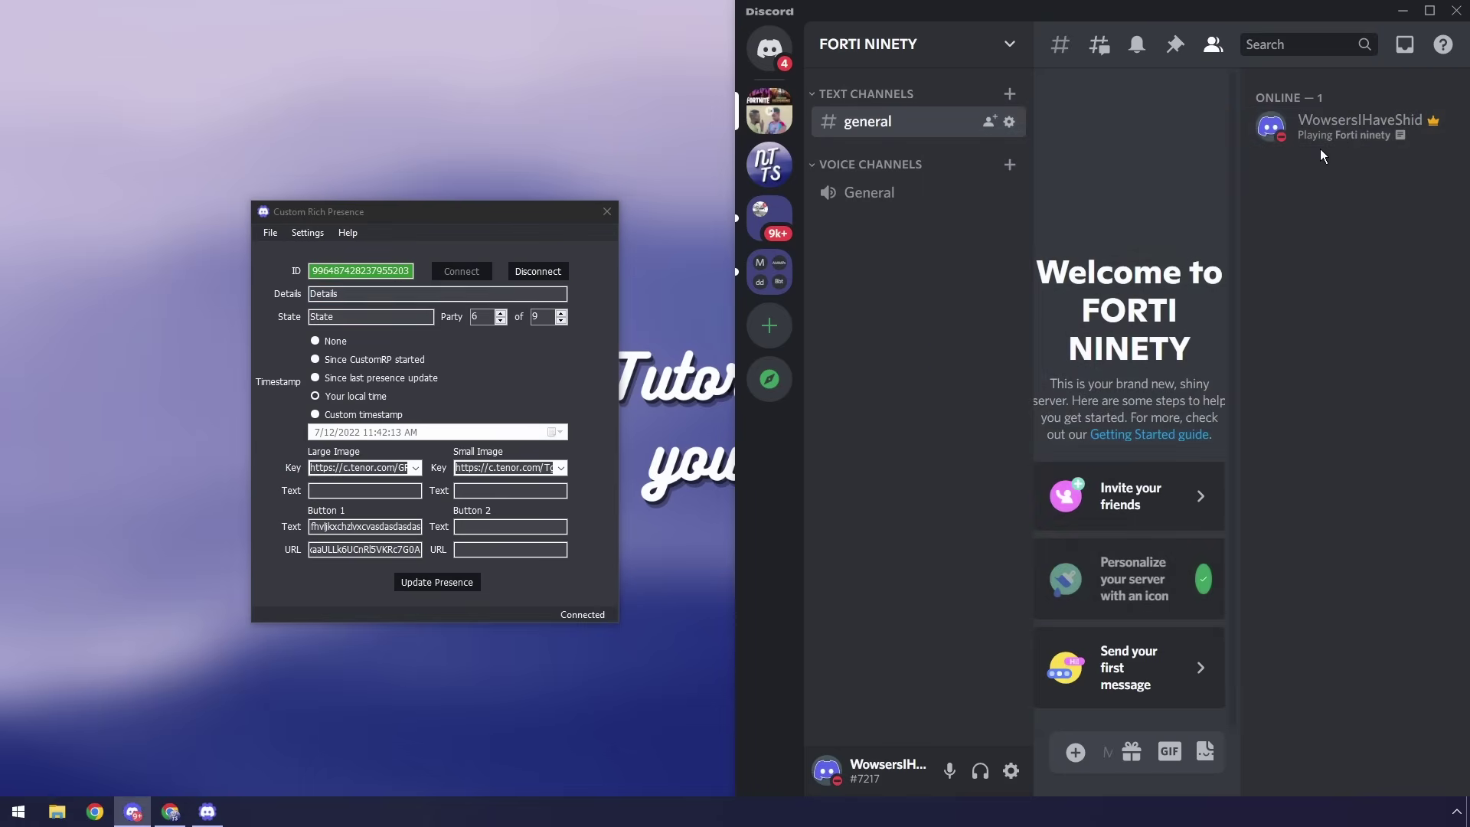
Minimize Discord, then move the CustomRP window to the middle of the desktop and close it
click(1403, 11)
drag(465, 218, 739, 207)
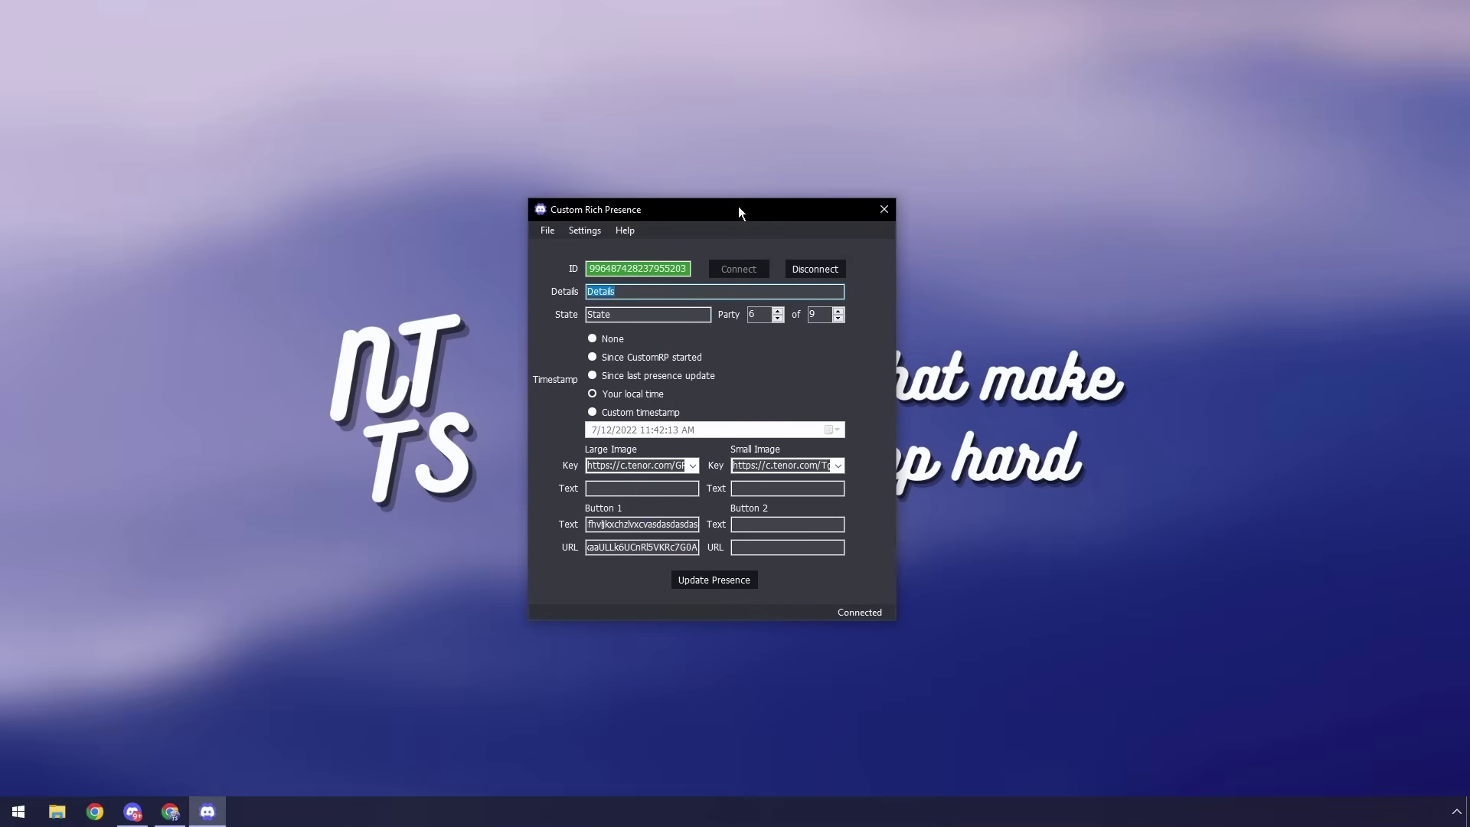
click(885, 220)
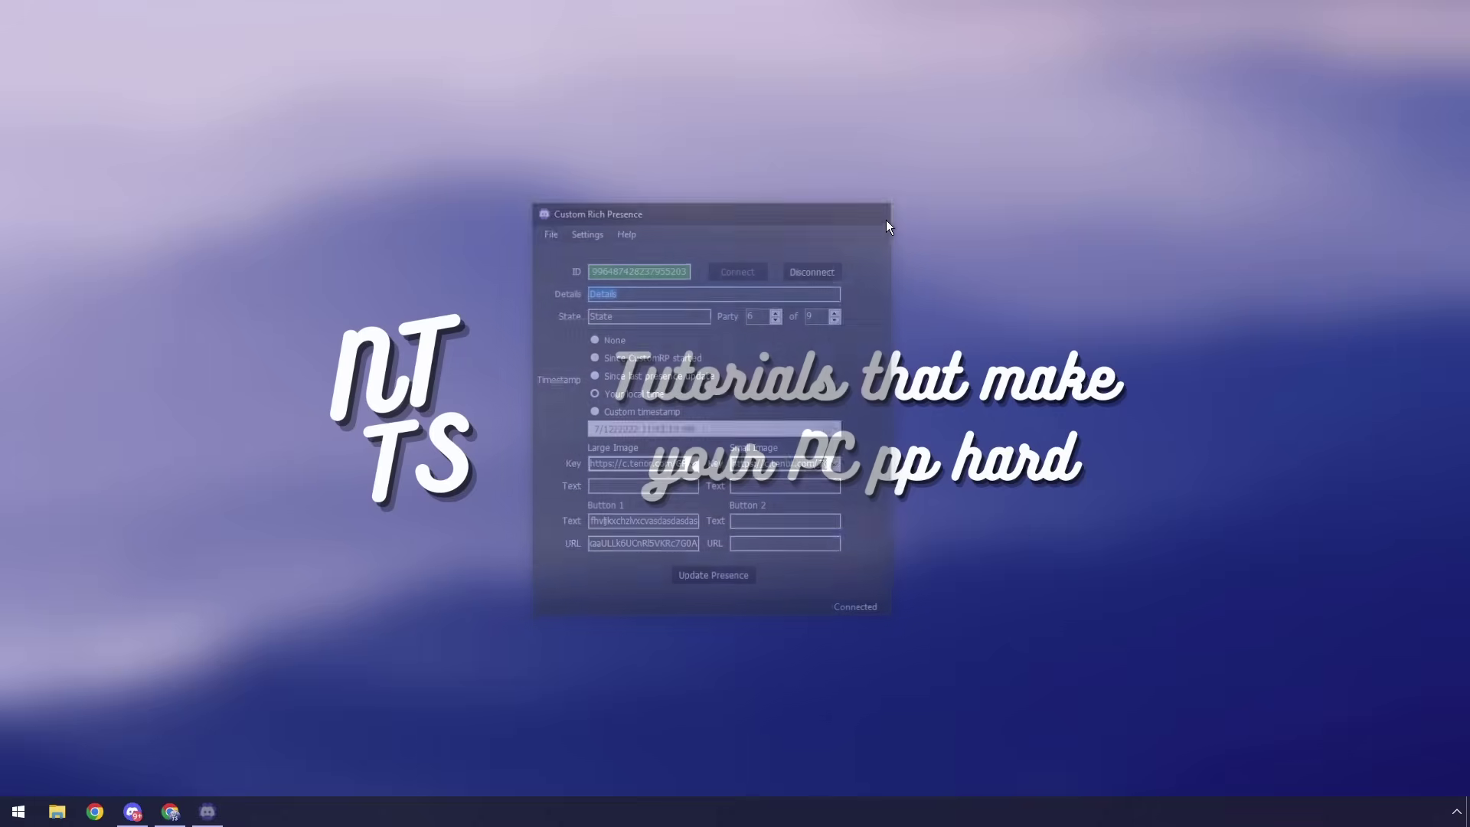
Open the Windows Apps & features settings and search the installed apps for "custom"
key(super)
text(add or)
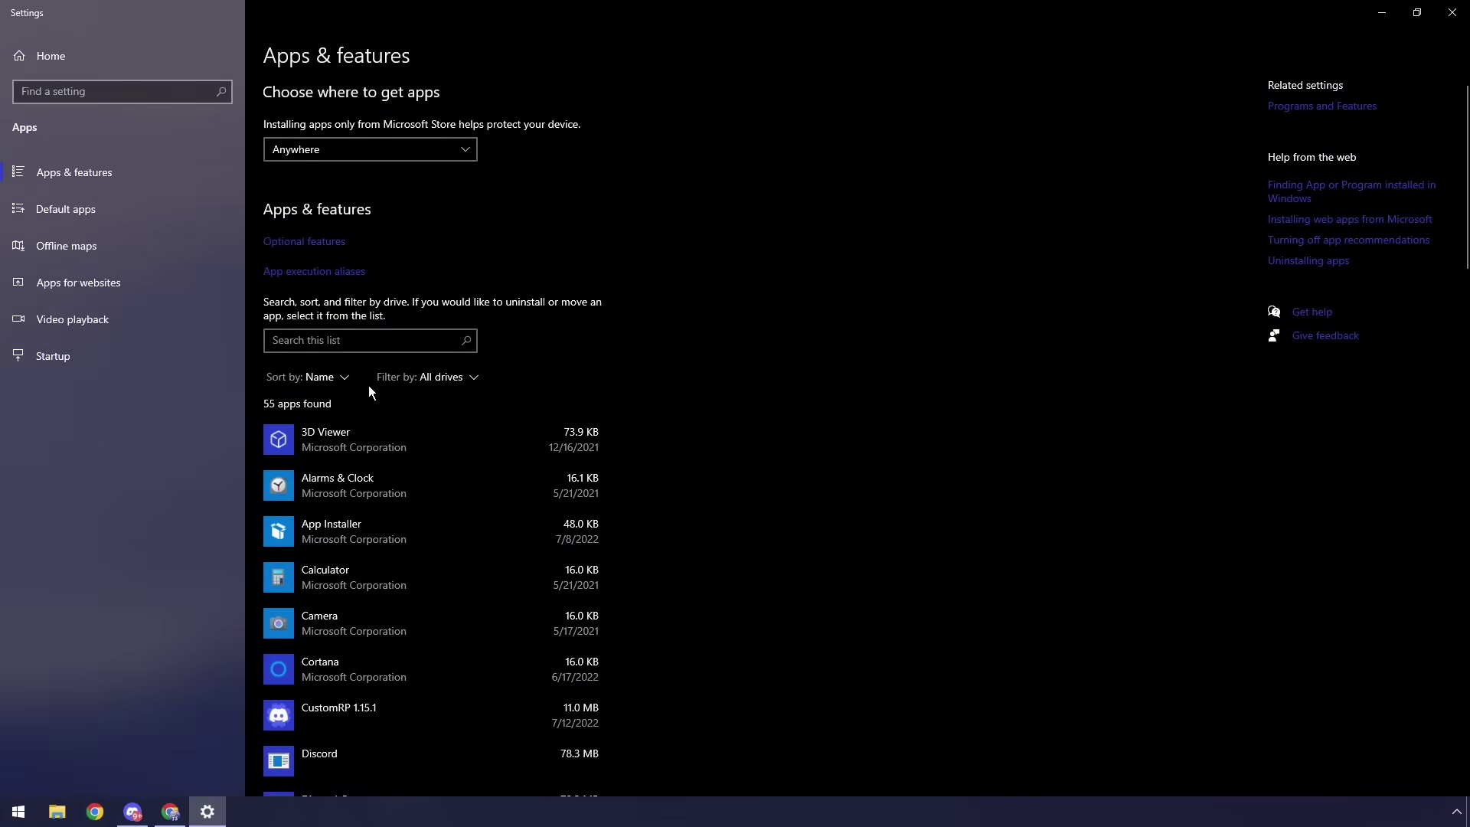
click(369, 340)
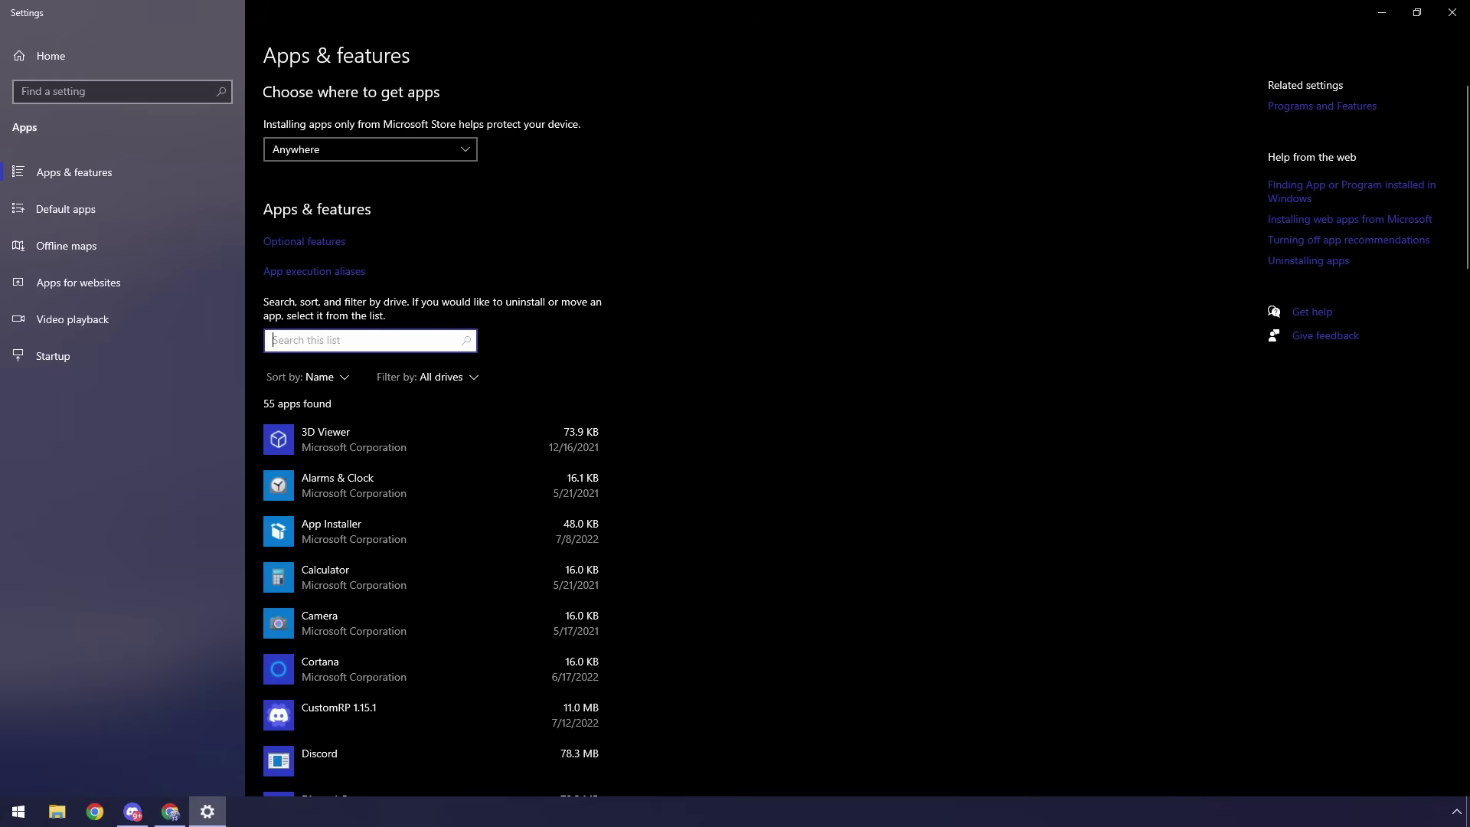
text(custom)
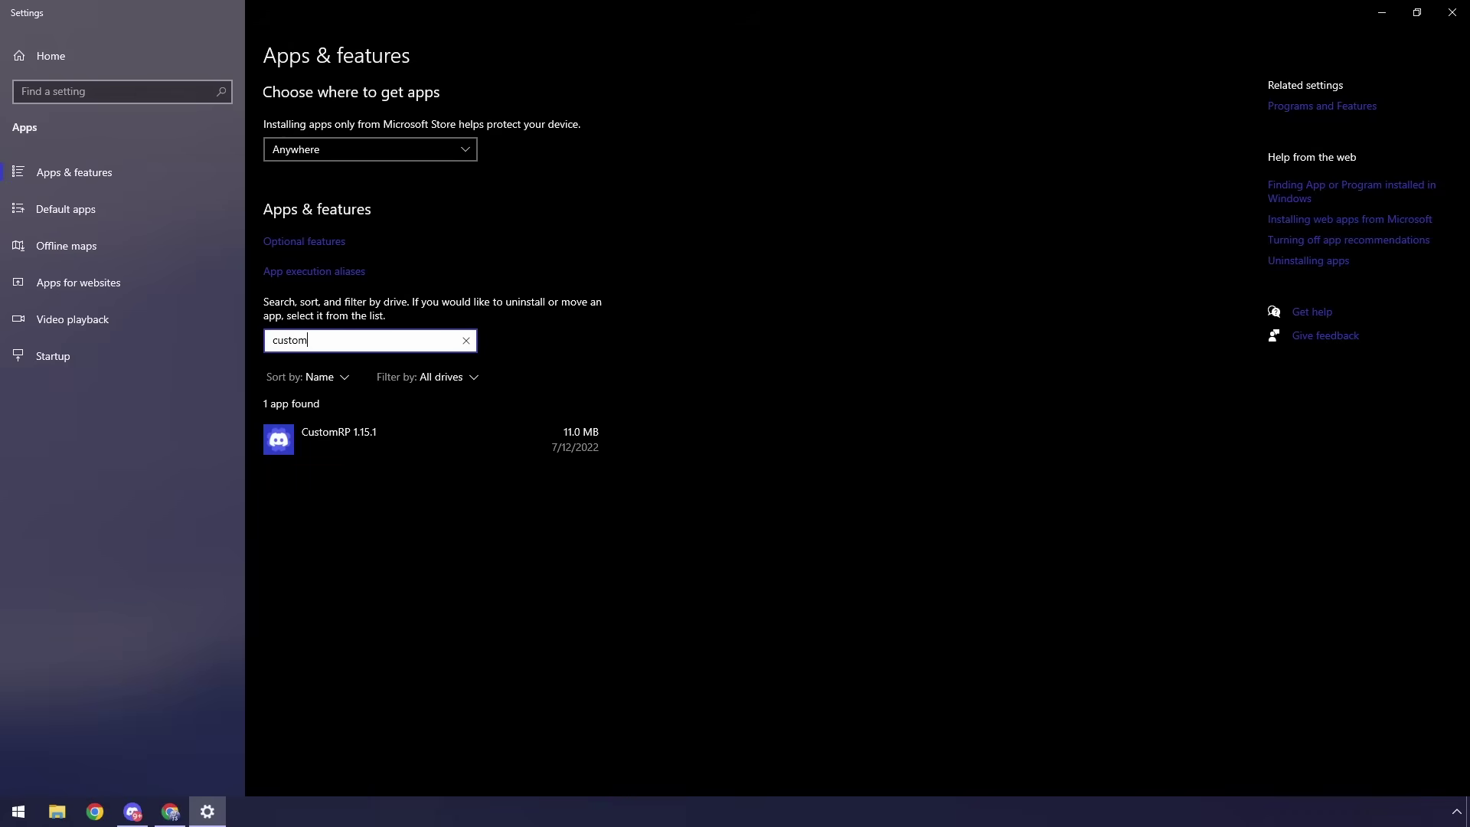
Start uninstalling CustomRP 1.15.1 and confirm removing it with all of its components
click(404, 446)
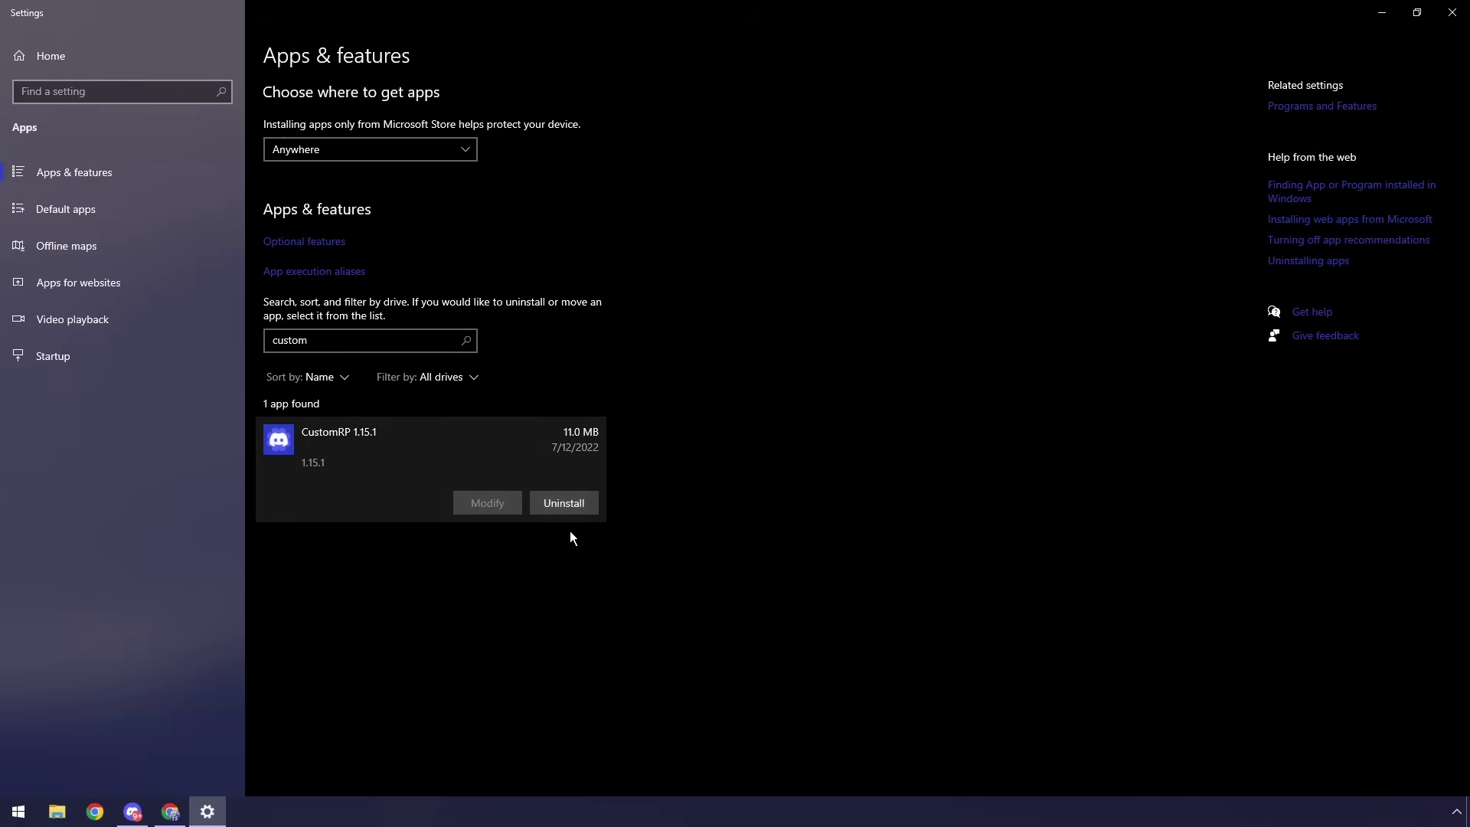
click(563, 503)
click(651, 466)
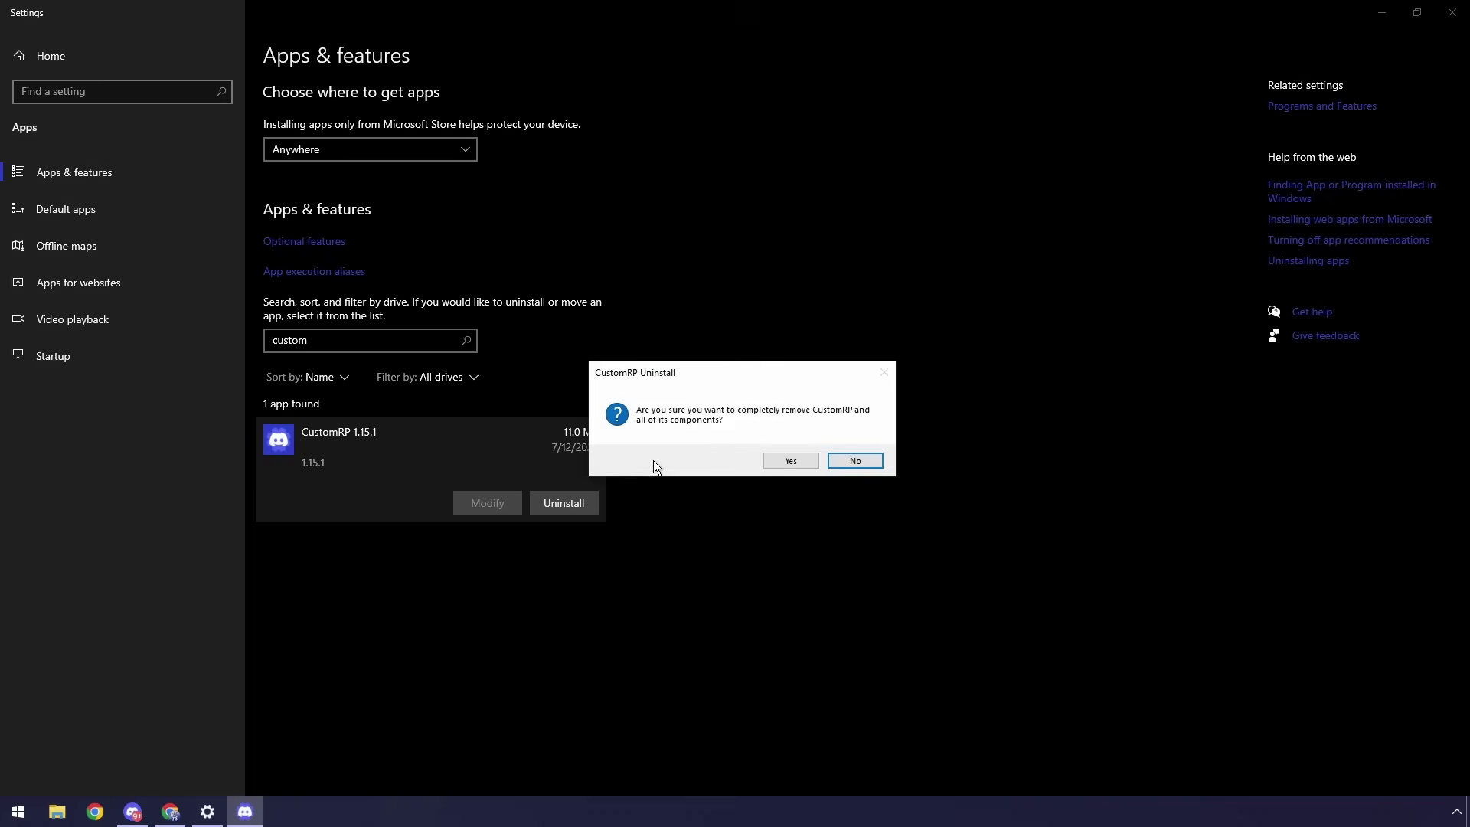
click(777, 465)
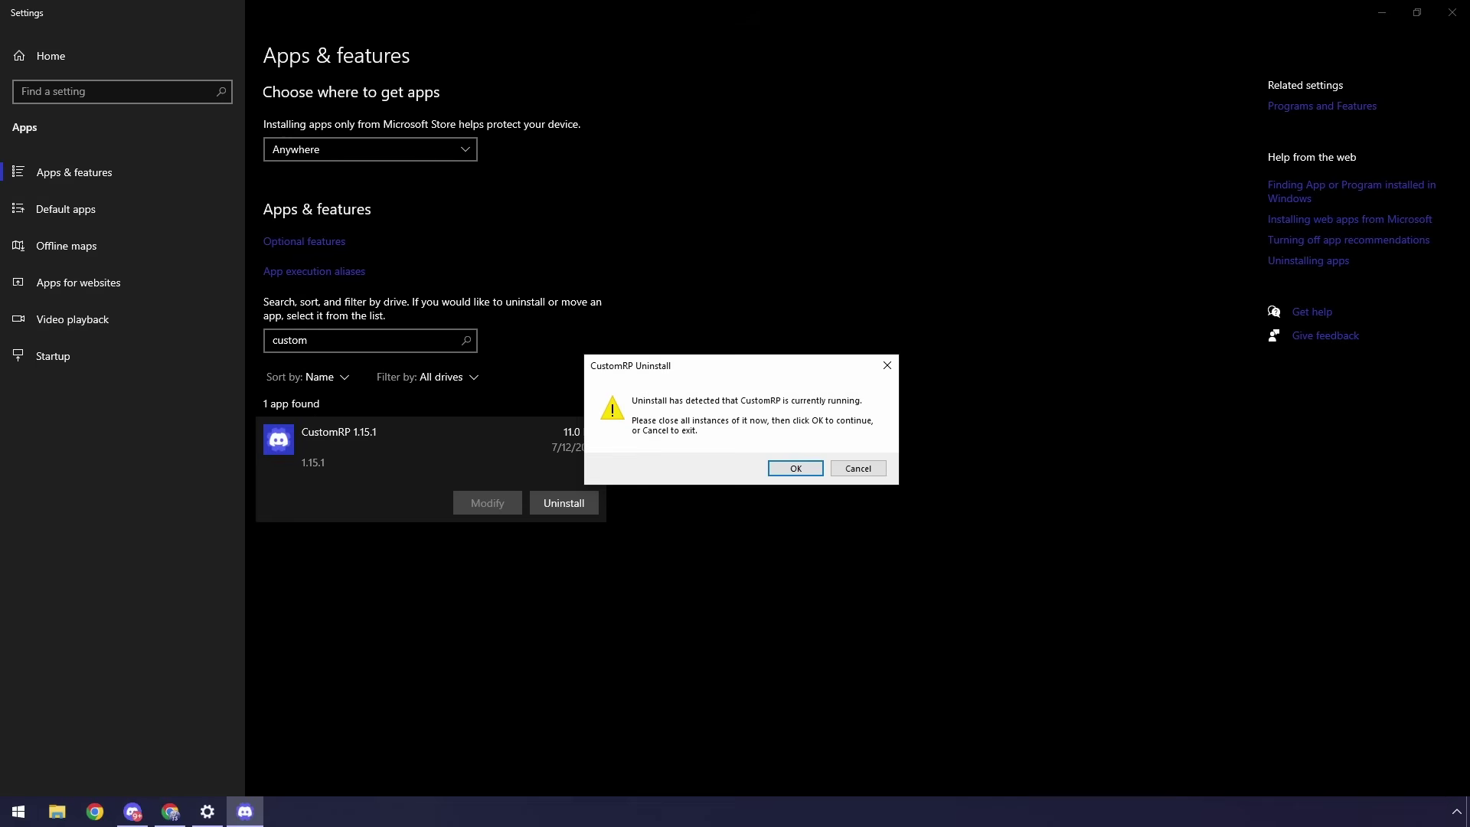
Quit the CustomRP instance running in the background, complete the uninstall, and close Windows Settings
click(1456, 814)
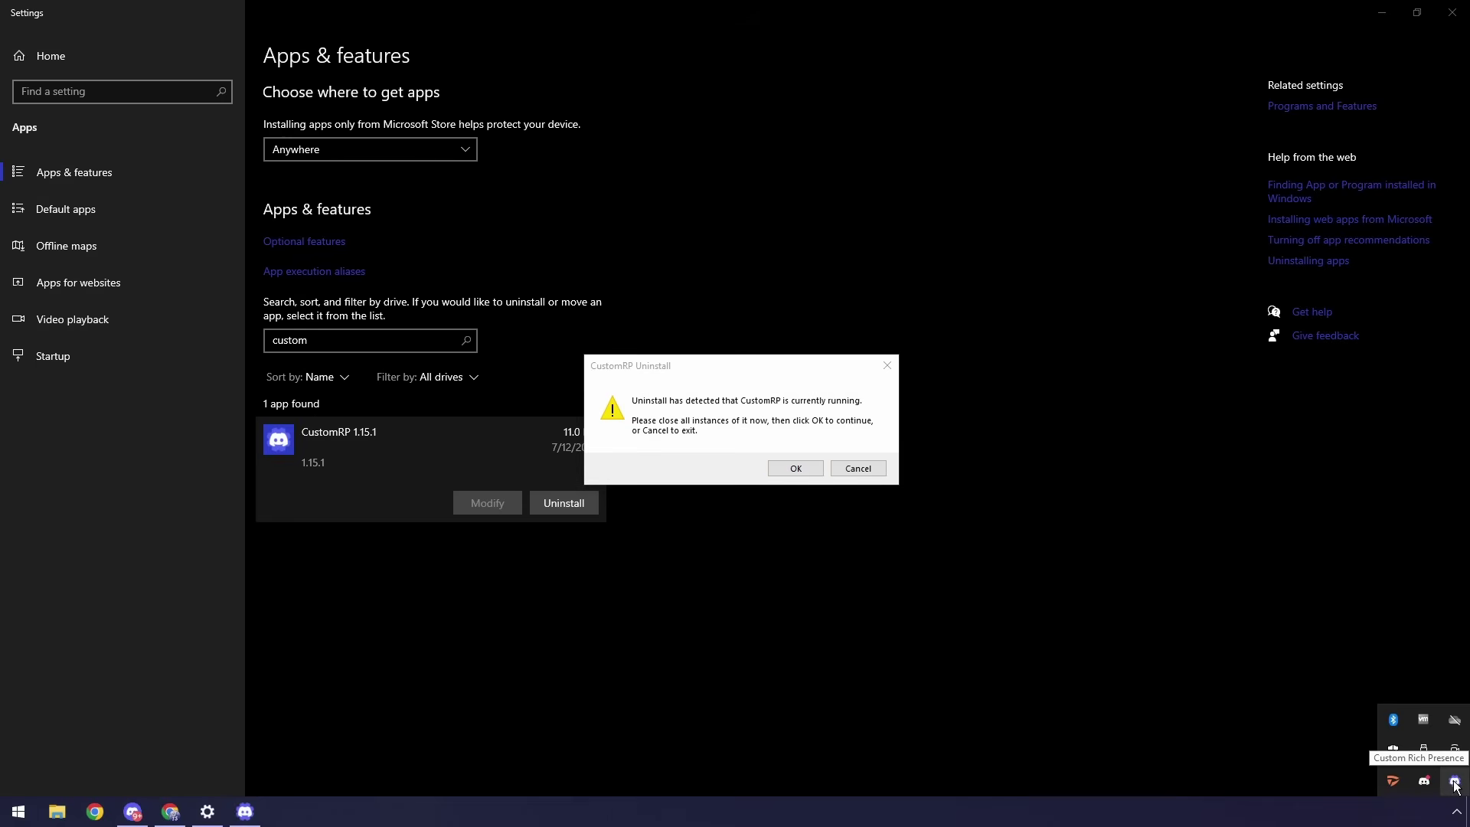
right_click(1454, 781)
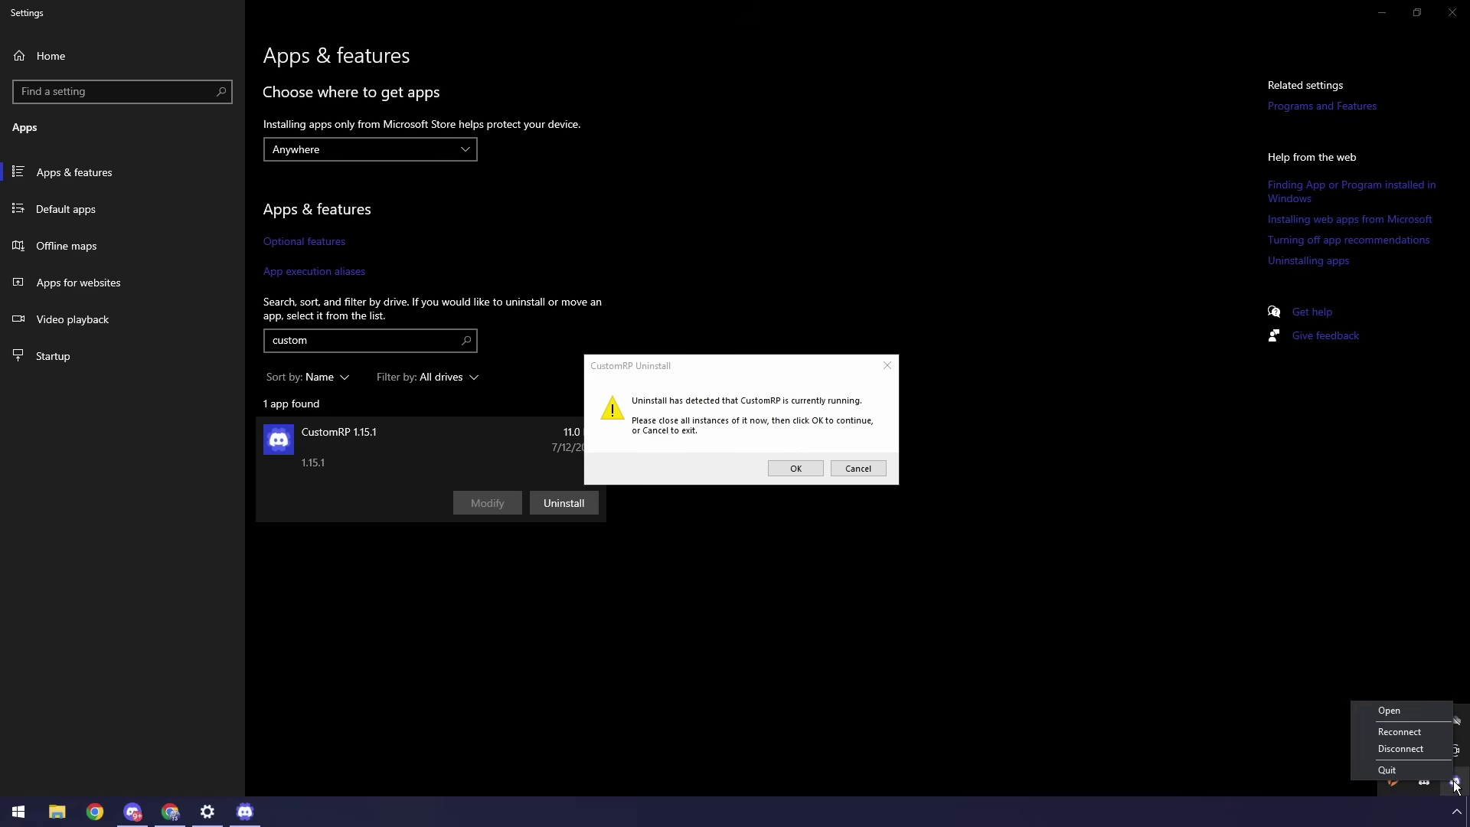
click(1406, 773)
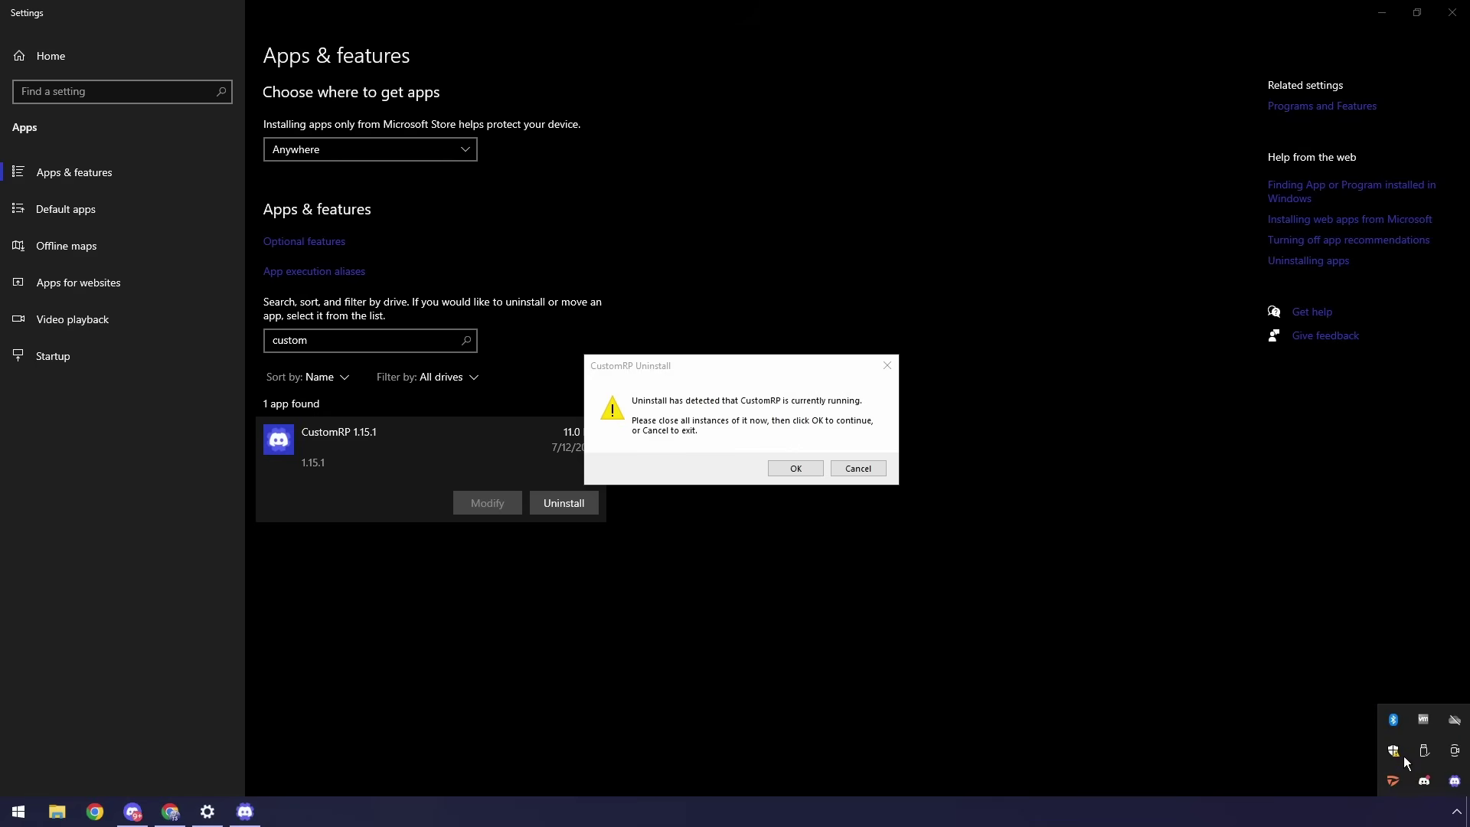
click(789, 470)
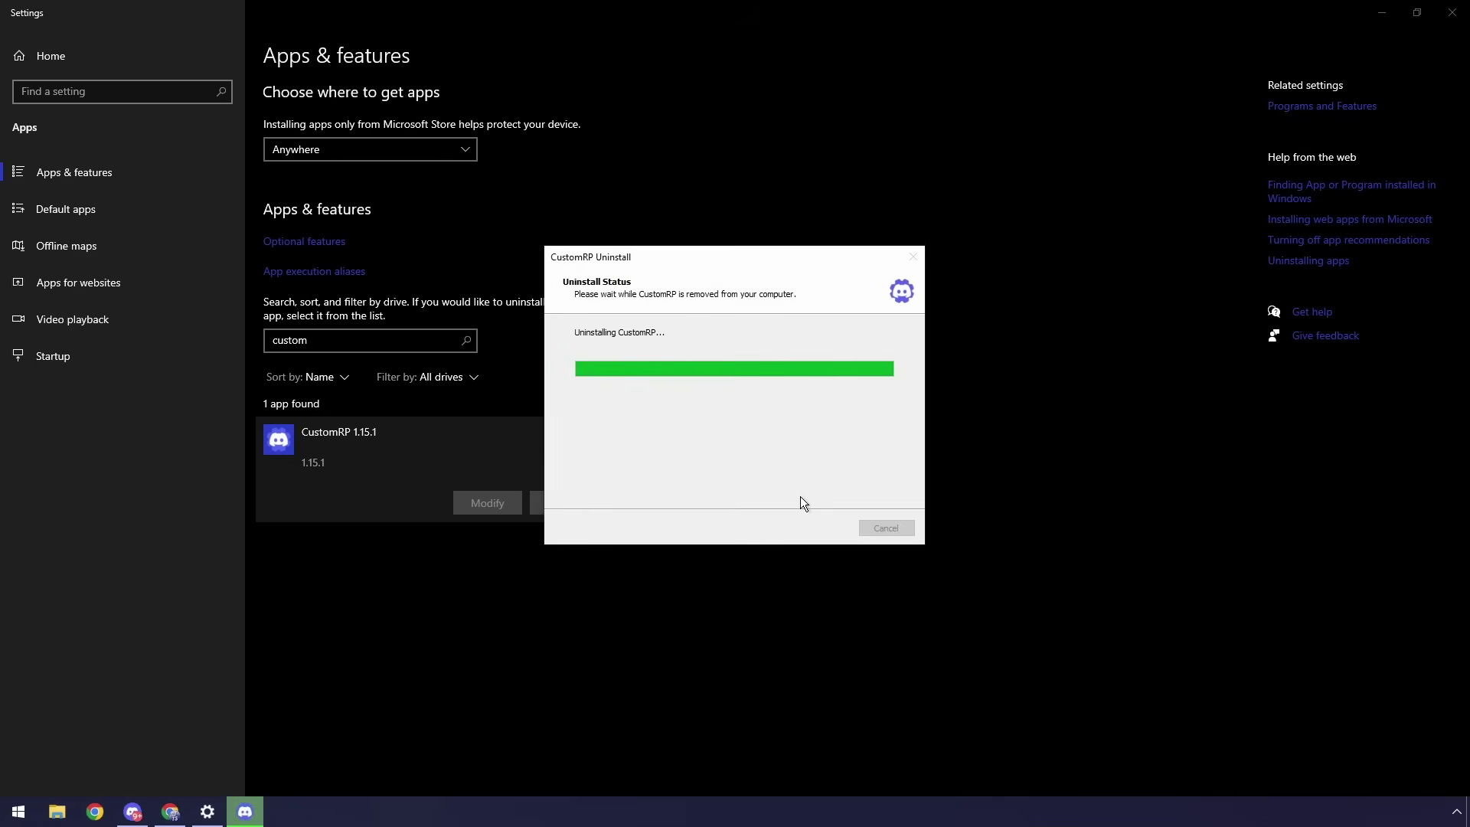
click(834, 458)
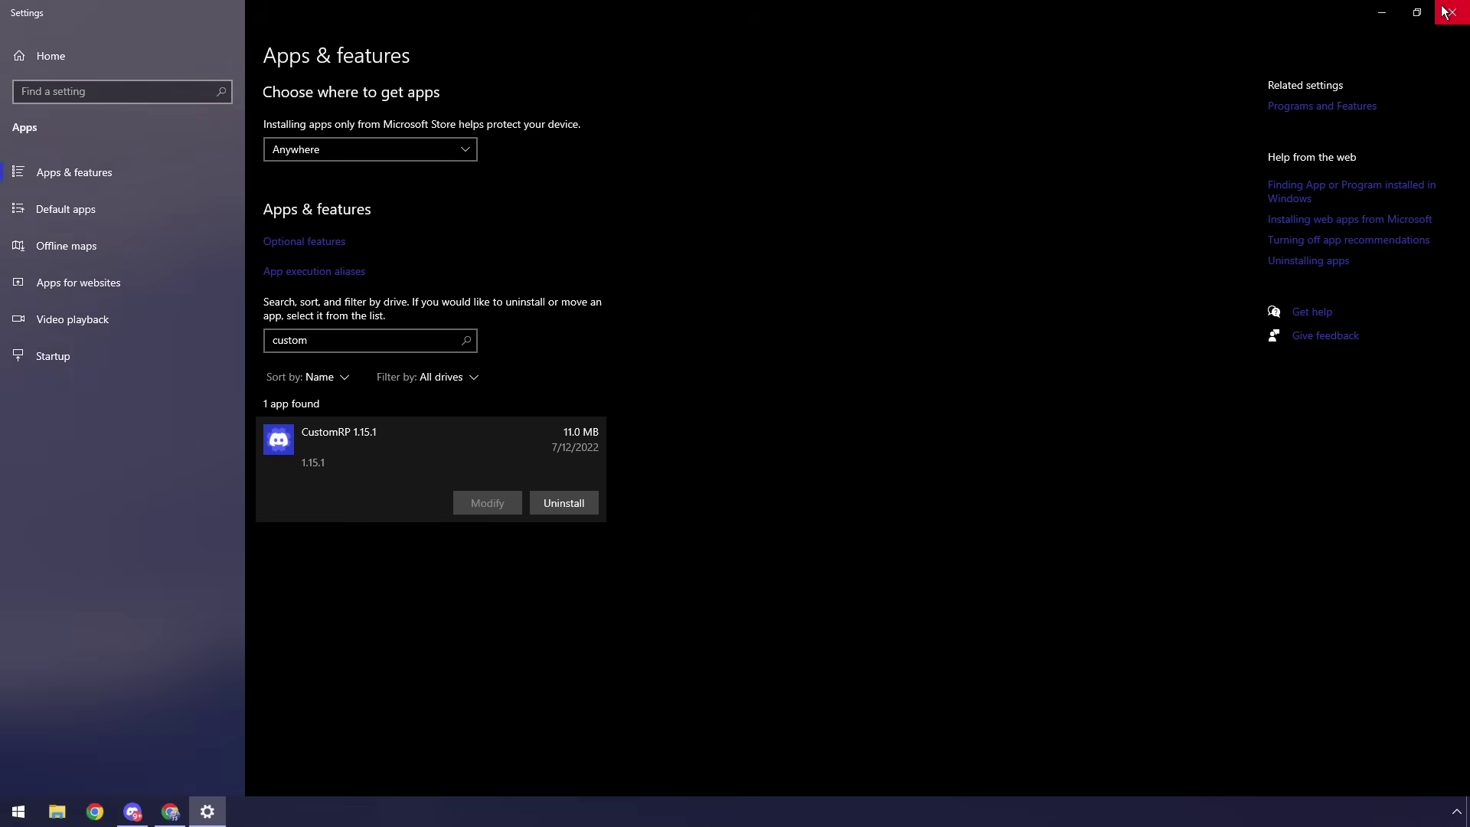
click(1449, 12)
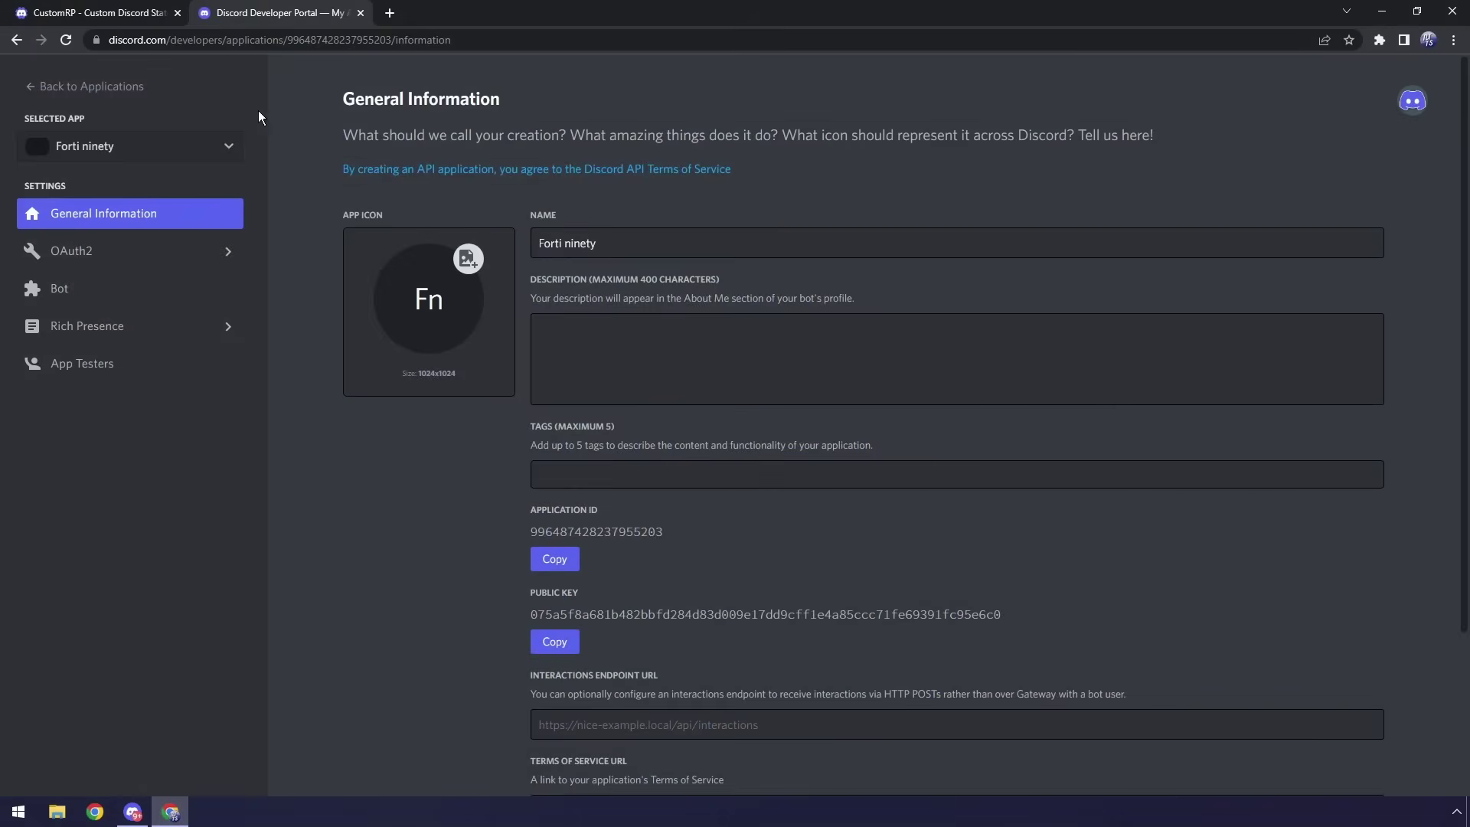
Try the Delete App option for the Forti ninety application, dismiss it and return to the applications list
scroll(833, 360, down, 3)
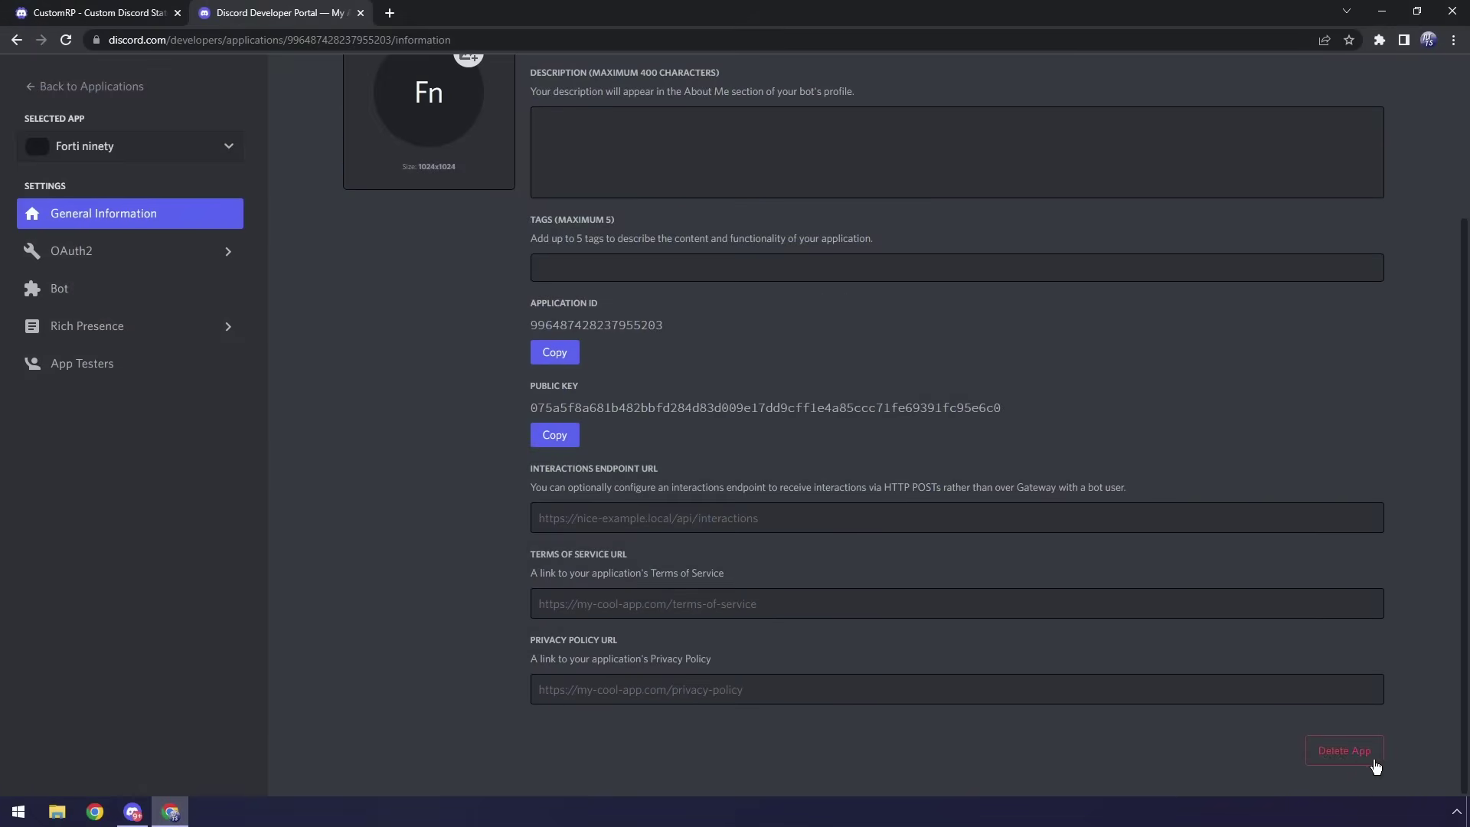
click(1345, 751)
click(455, 233)
click(76, 86)
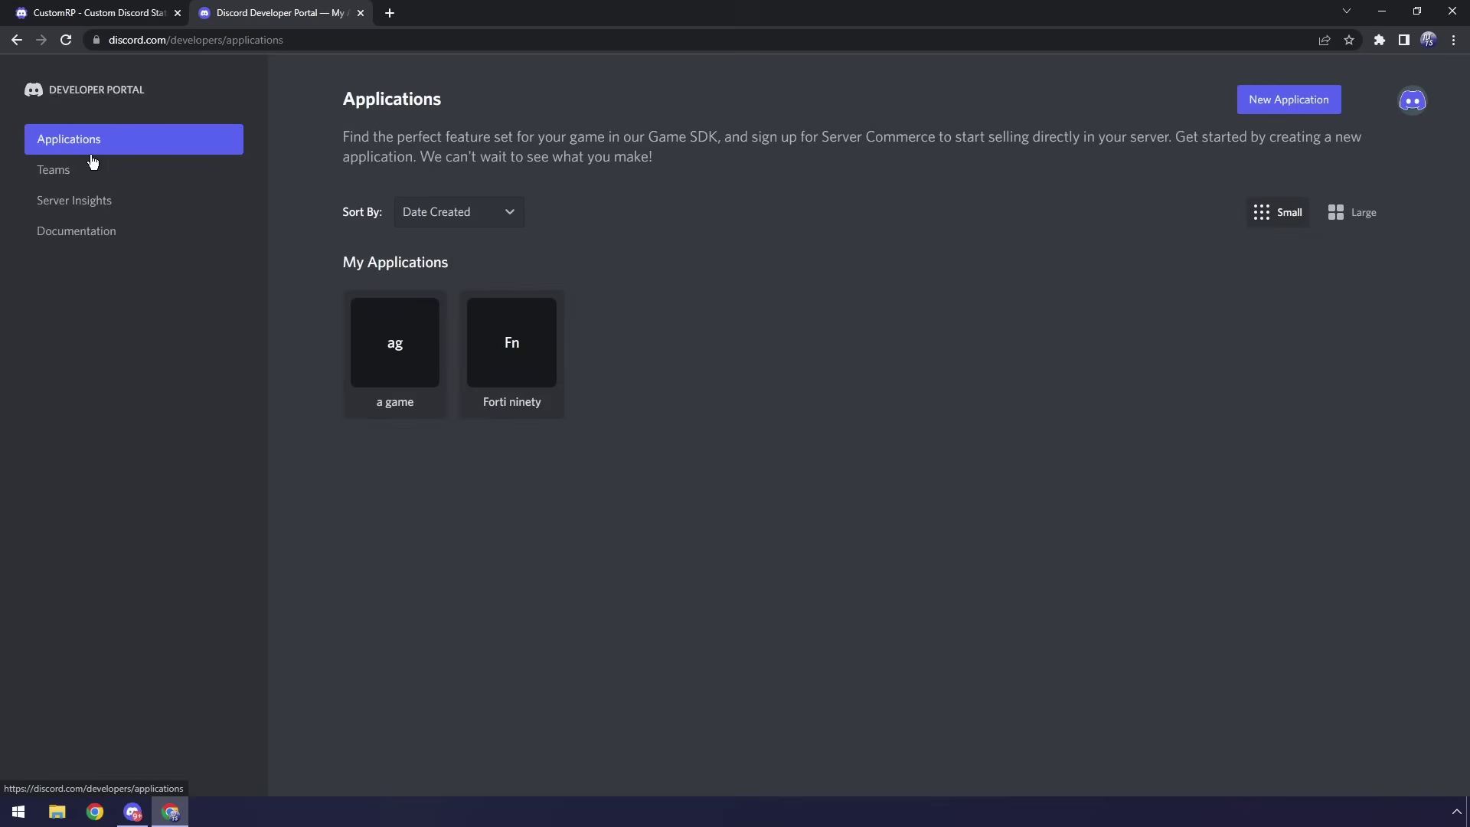